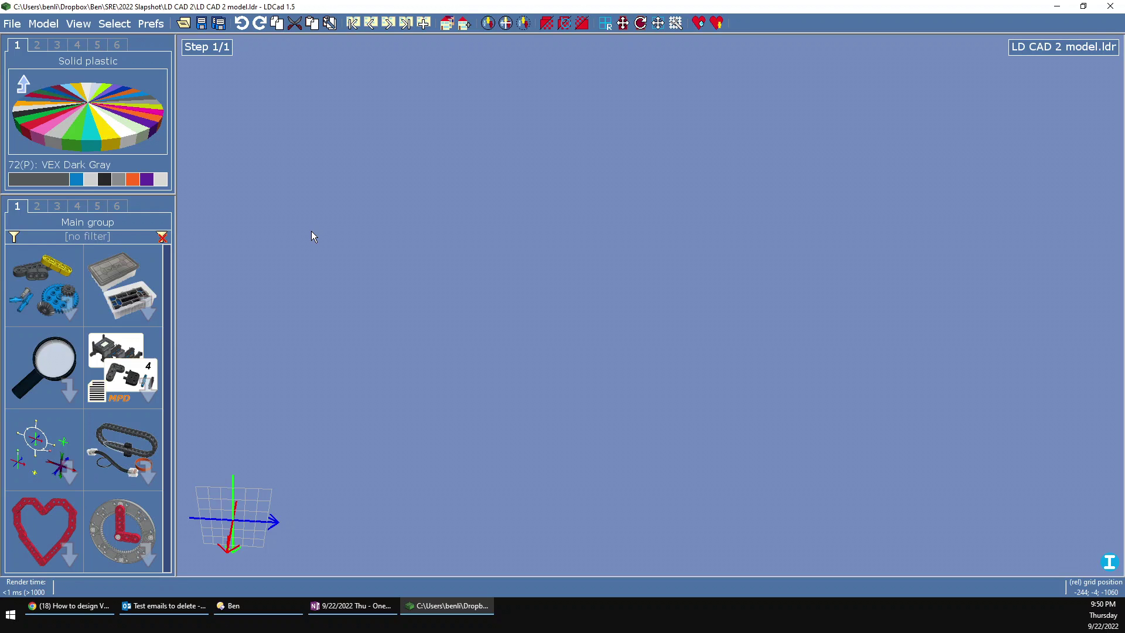
Place a long dark gray beam from the Beams & Plates parts group into the empty model.
left_click(49, 285)
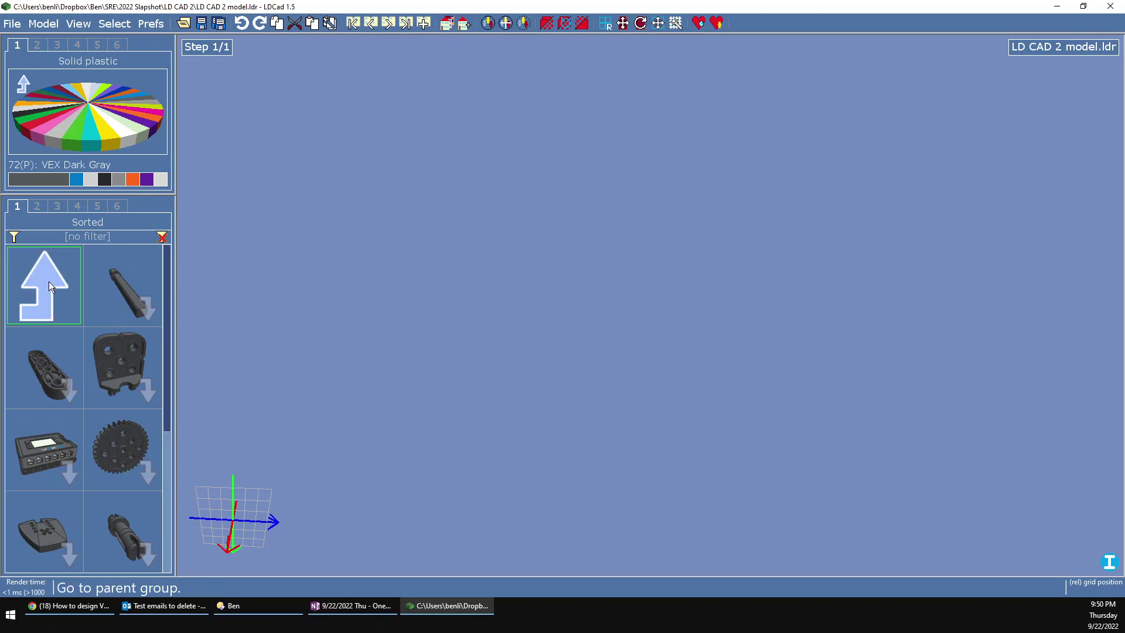
left_click(78, 353)
scroll(76, 350, "down", 8)
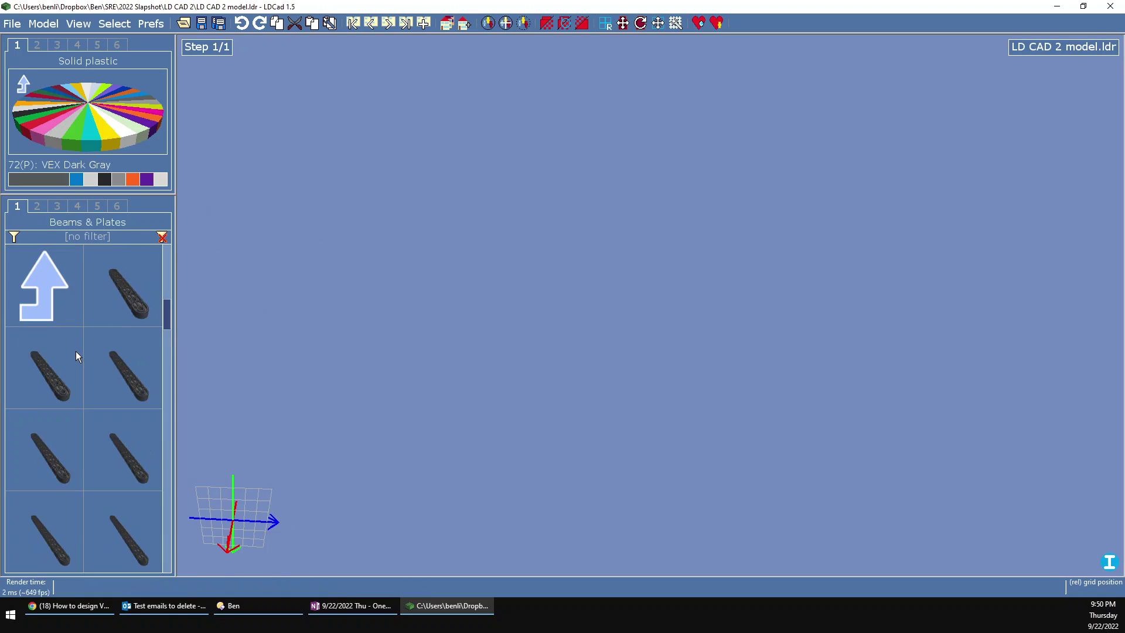
scroll(82, 367, "down", 4)
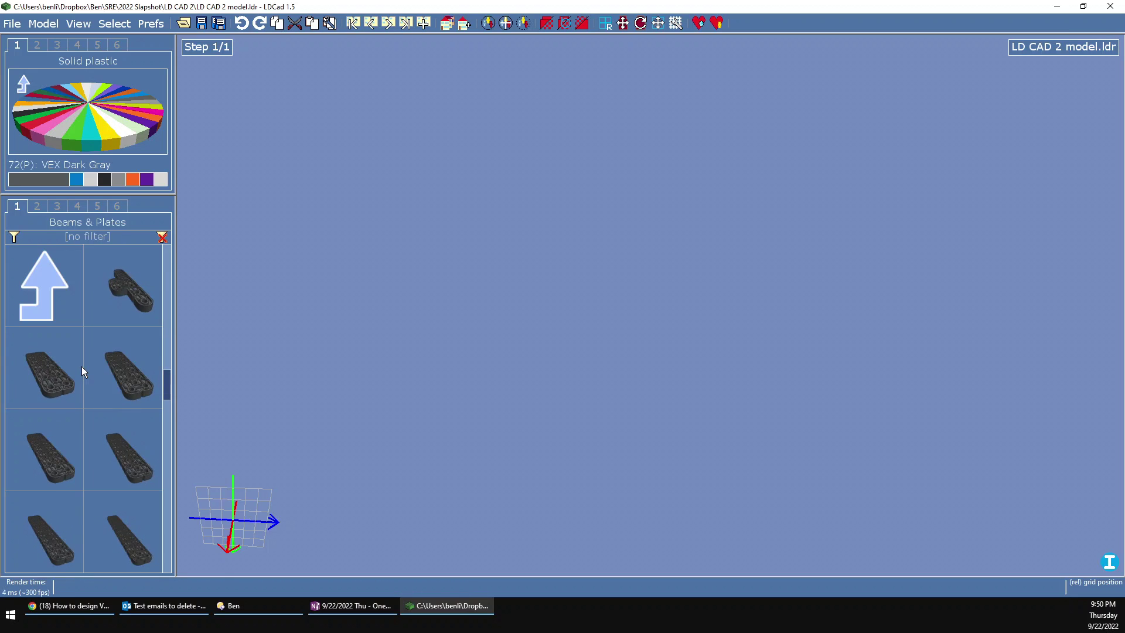
left_click_drag(132, 539, 611, 248)
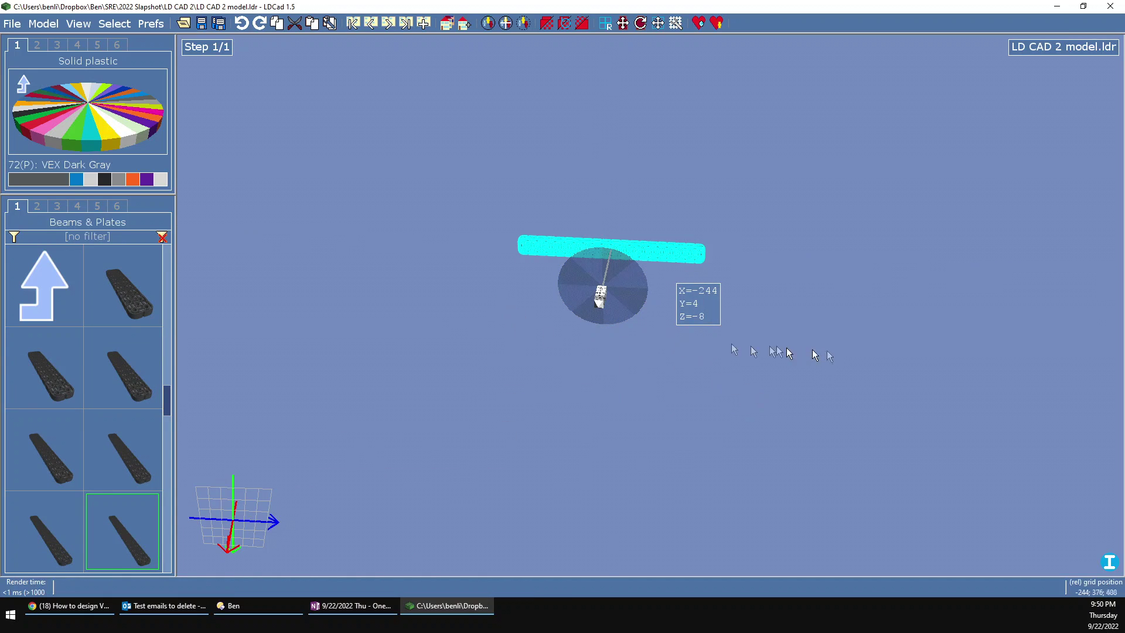
Add a VEX Black 2 Wide Base 2 x 2 Tab connector at one end of the beam.
left_click(37, 299)
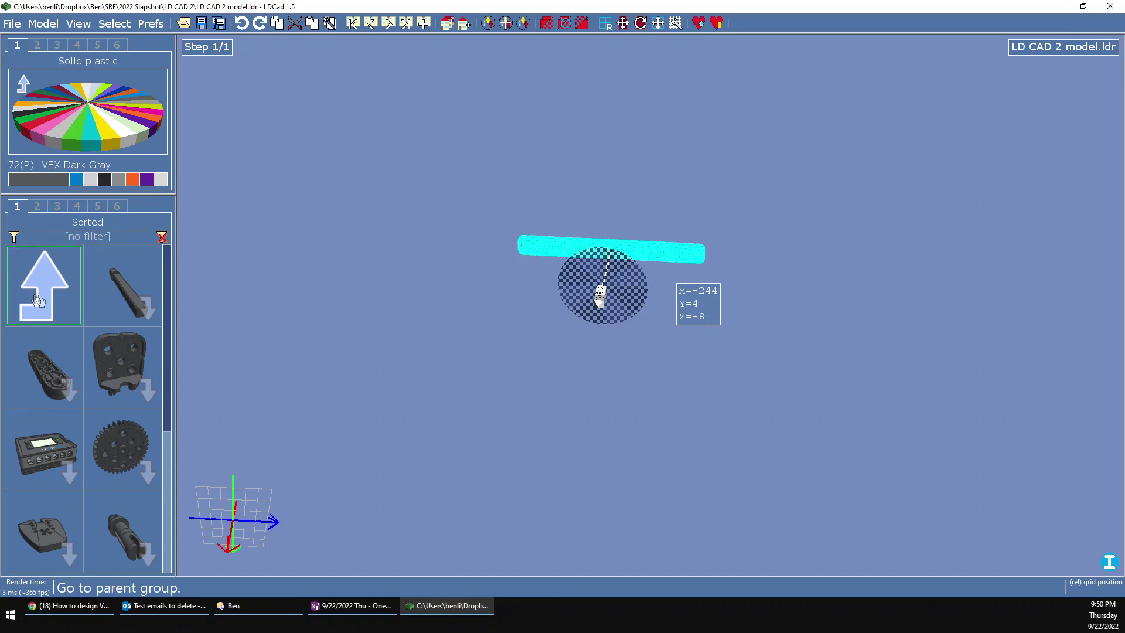
left_click(128, 380)
scroll(114, 346, "down", 3)
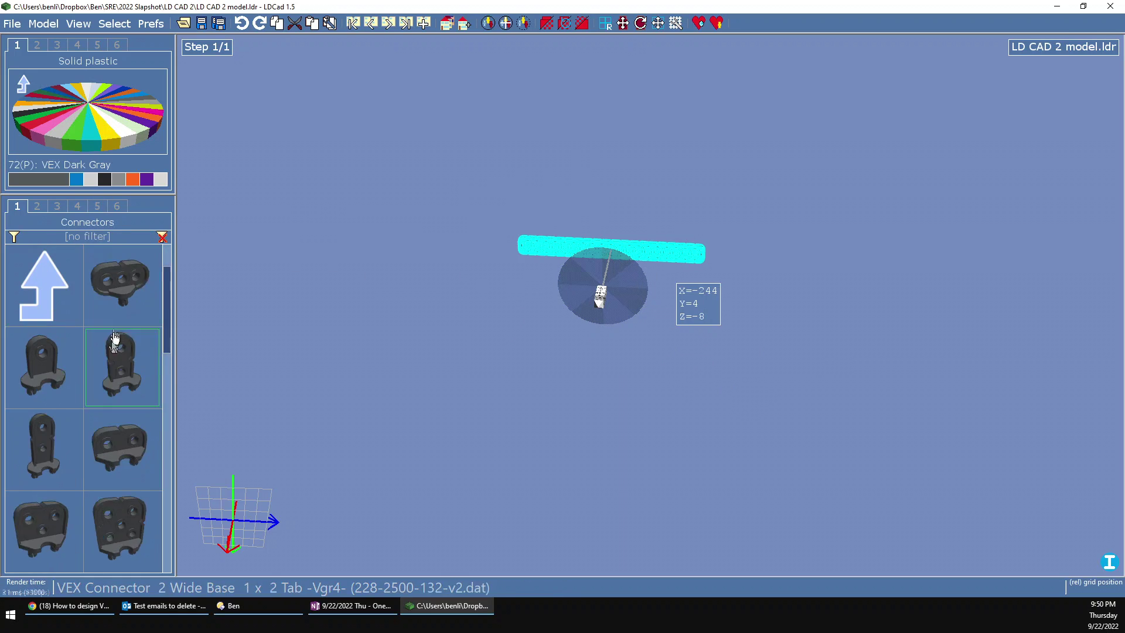
left_click(103, 184)
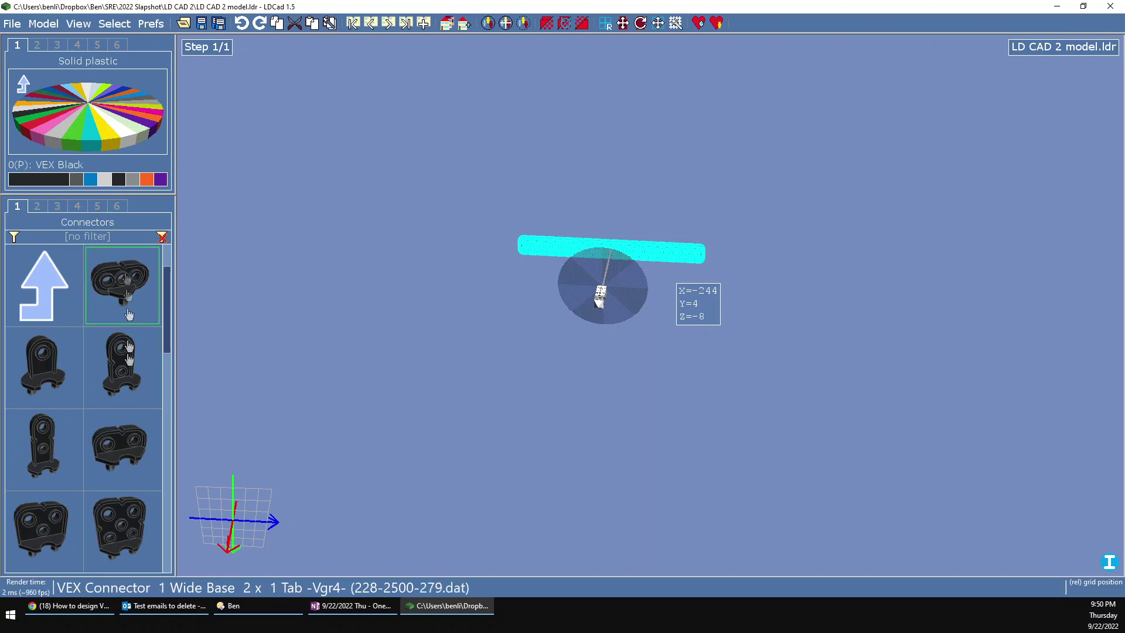
scroll(117, 375, "down", 4)
left_click_drag(88, 377, 522, 247)
Rotate the black connector to line up with the beam's face and fit its pegs into the beam's end holes.
right_click_drag(614, 314, 562, 301)
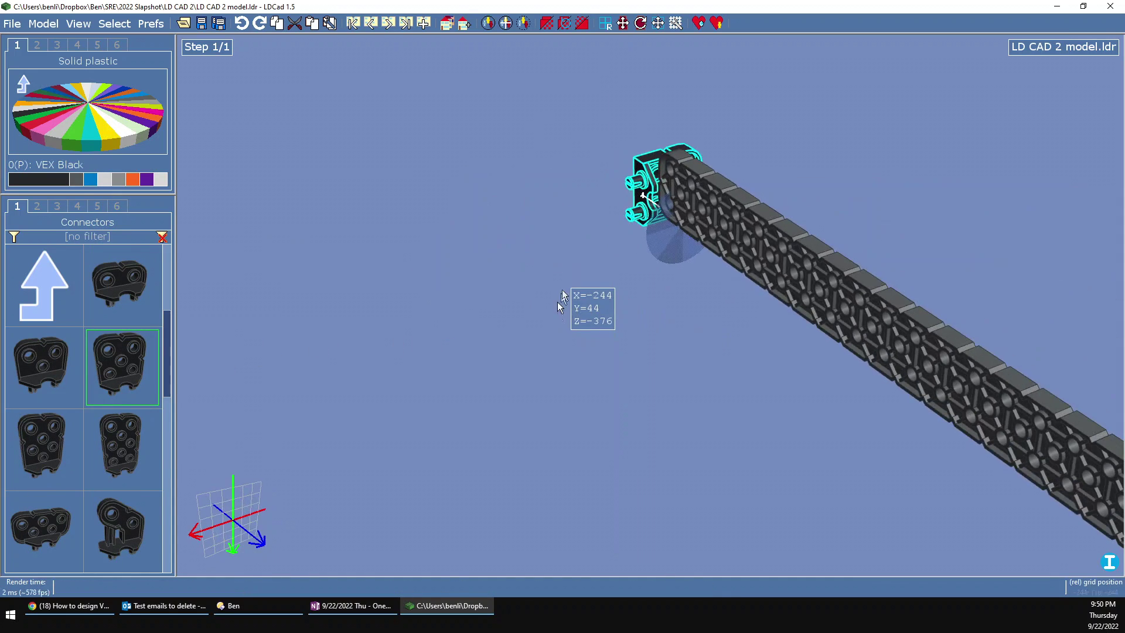
right_click_drag(662, 243, 690, 251)
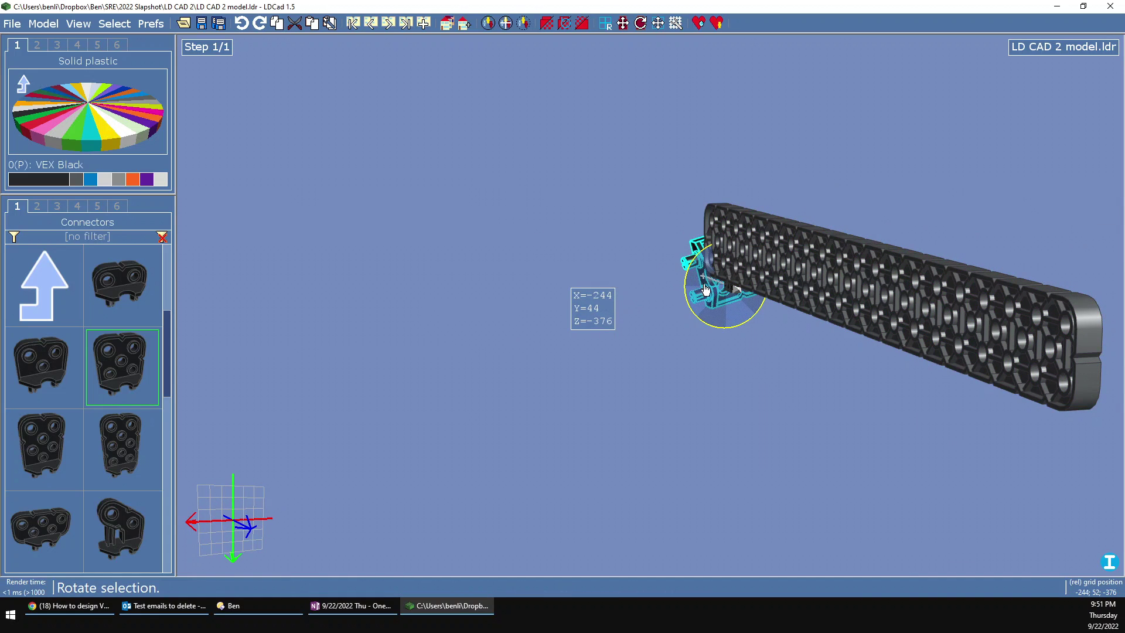
left_click_drag(705, 314, 762, 253)
left_click_drag(670, 264, 707, 246)
scroll(526, 264, "down", 3)
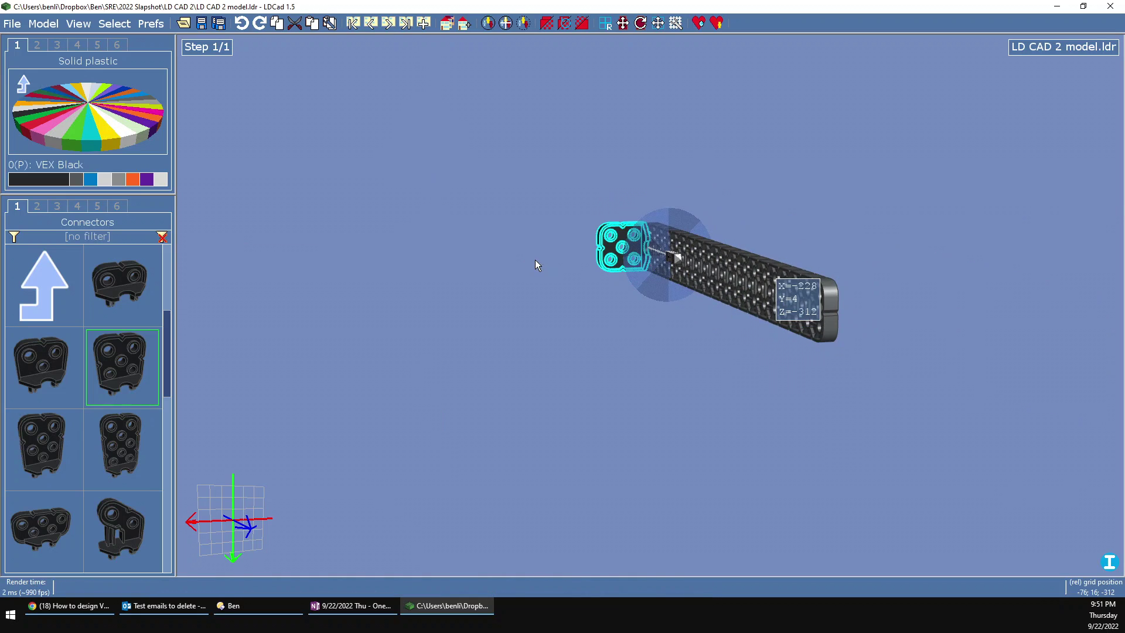
Duplicate the corner connector, place the copy beside the beam and rotate it to face the opposite way.
key("ctrl+c")
key("ctrl+v")
left_click(715, 348)
right_click_drag(675, 345, 740, 363)
left_click_drag(602, 322, 584, 379)
left_click_drag(557, 340, 612, 316)
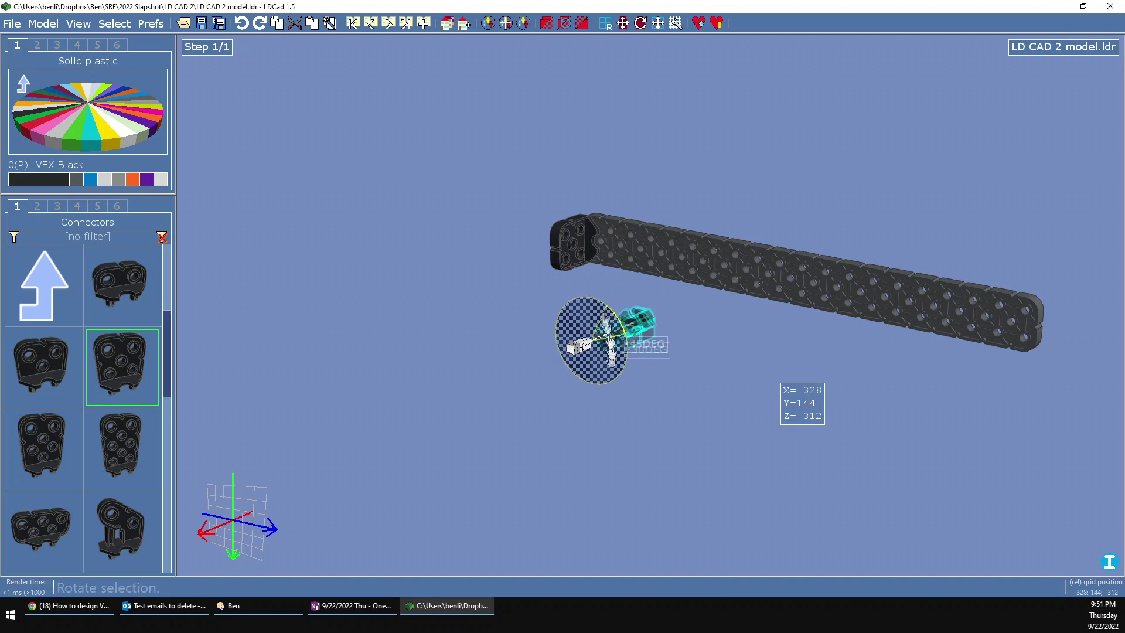
Attach the duplicated connector to the free end of the beam.
mouse_move(677, 329)
right_mouse_down()
mouse_move(867, 355)
mouse_move(683, 325)
right_mouse_up()
left_click_drag(626, 328, 1053, 305)
left_click(990, 319)
mouse_move(990, 319)
right_mouse_down()
mouse_move(934, 334)
mouse_move(856, 297)
mouse_move(865, 311)
mouse_move(987, 321)
right_mouse_up()
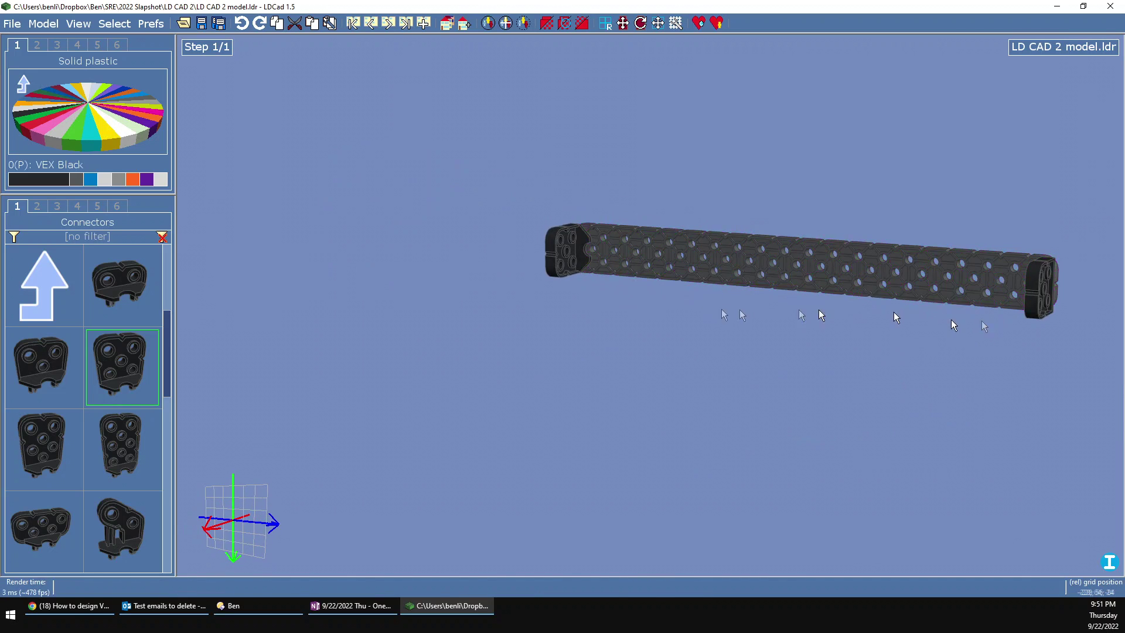
Insert two VEX Blue connector pins into diagonal holes of the connector at the beam's far end.
scroll(564, 274, "down", 3)
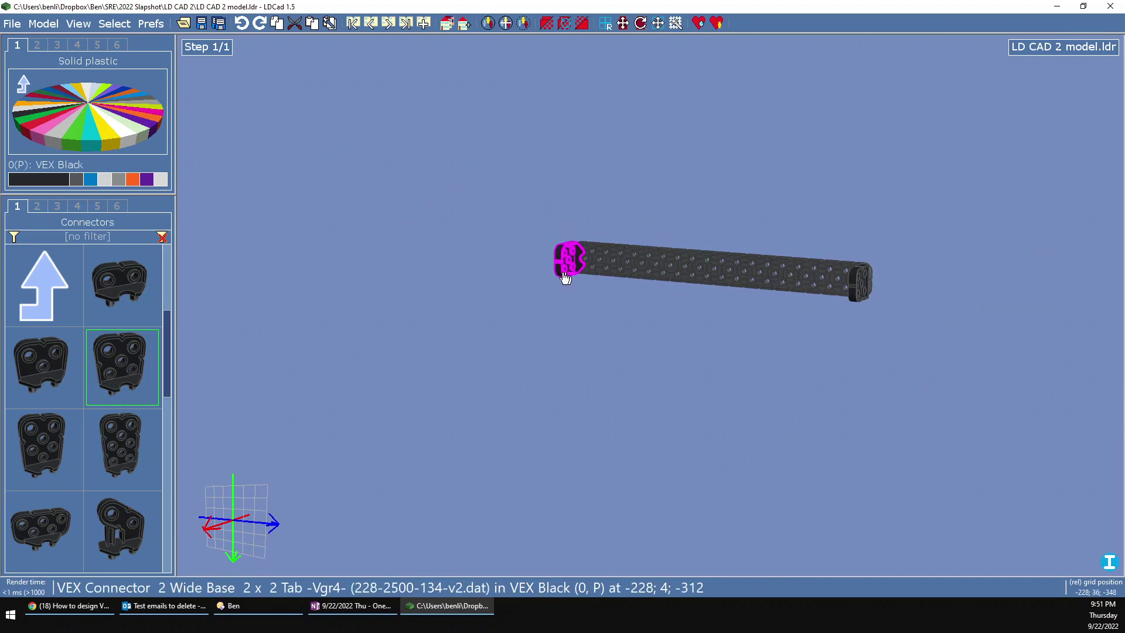
left_click(47, 308)
left_click(124, 533)
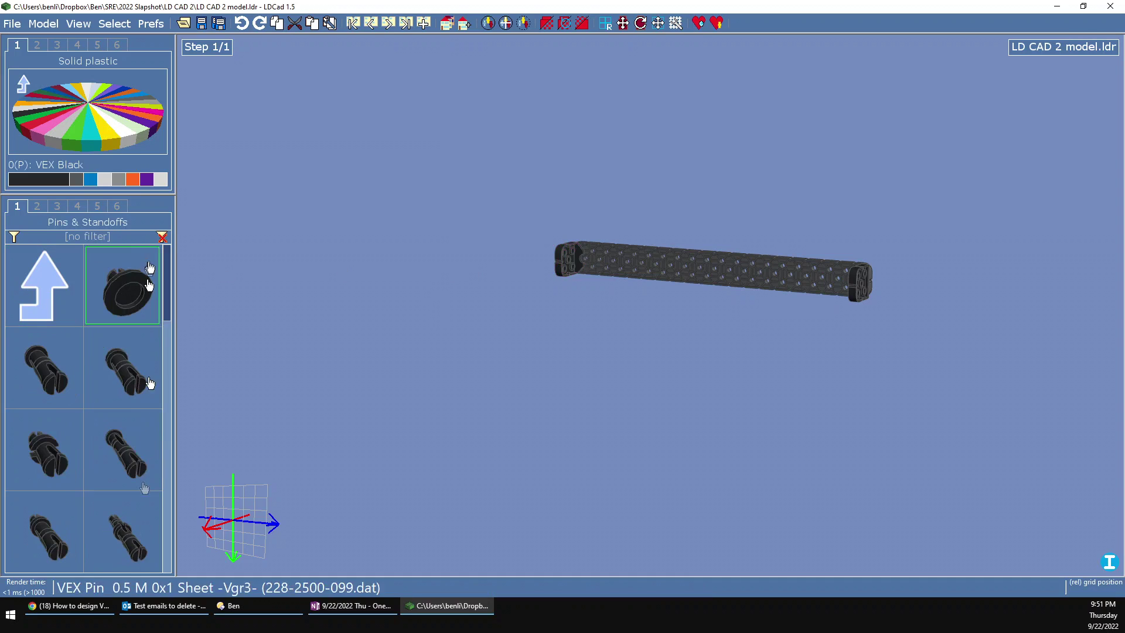
left_click(95, 181)
left_click_drag(211, 479, 867, 274)
left_click_drag(47, 474, 871, 293)
Fit two matching blue pins into diagonal holes of the connector at the beam's other end.
left_click_drag(456, 372, 578, 351)
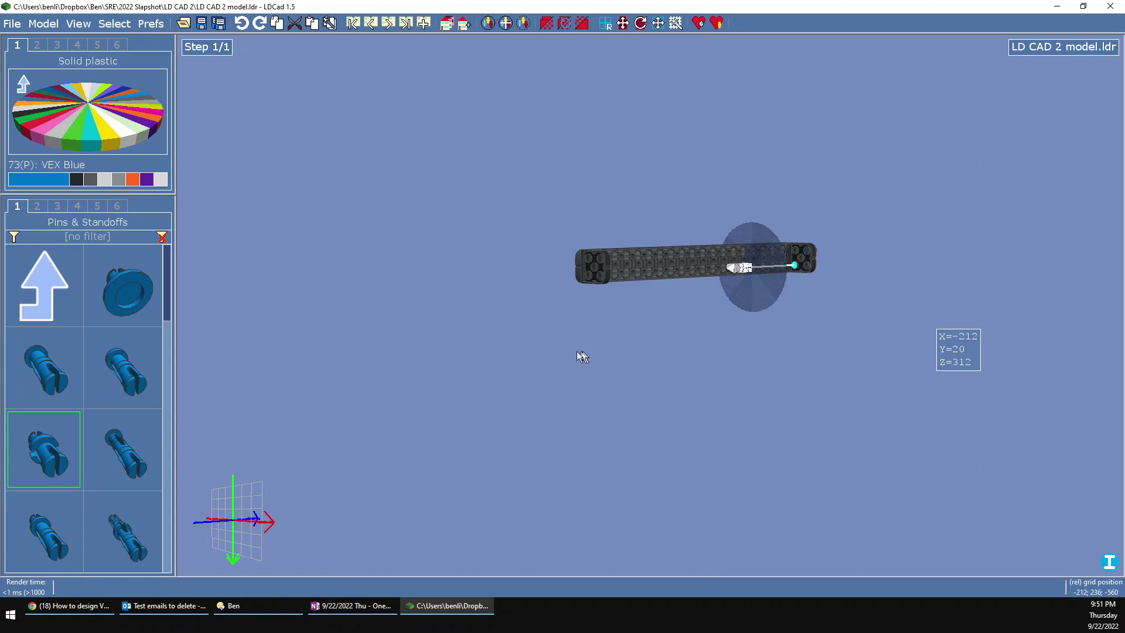
left_click_drag(128, 452, 637, 291)
right_click_drag(638, 296, 586, 280)
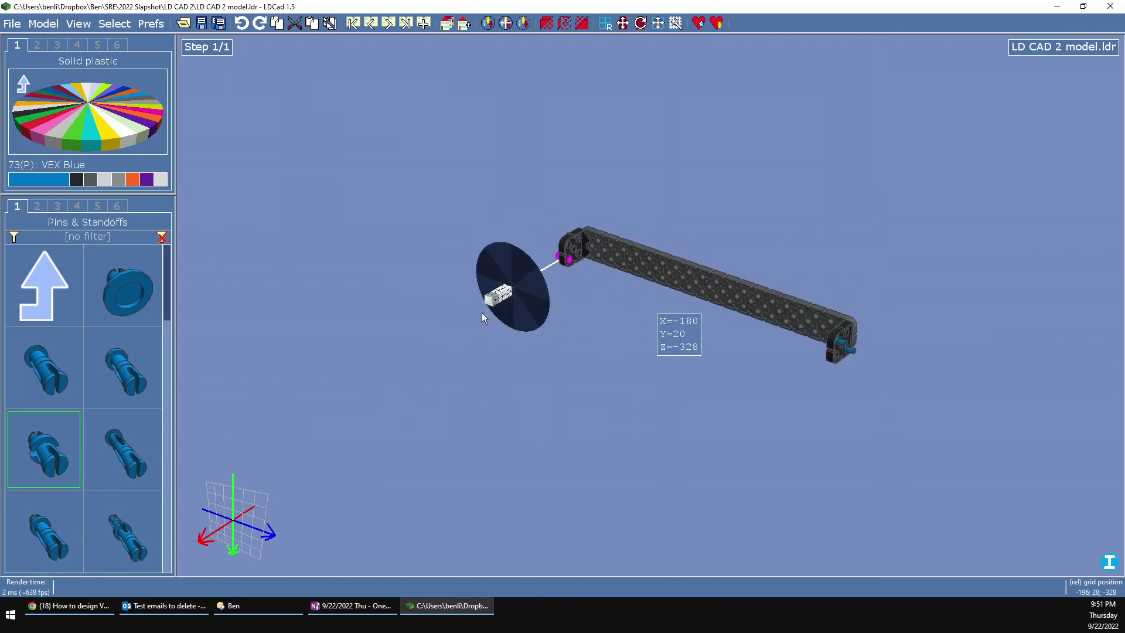
scroll(587, 257, "up", 5)
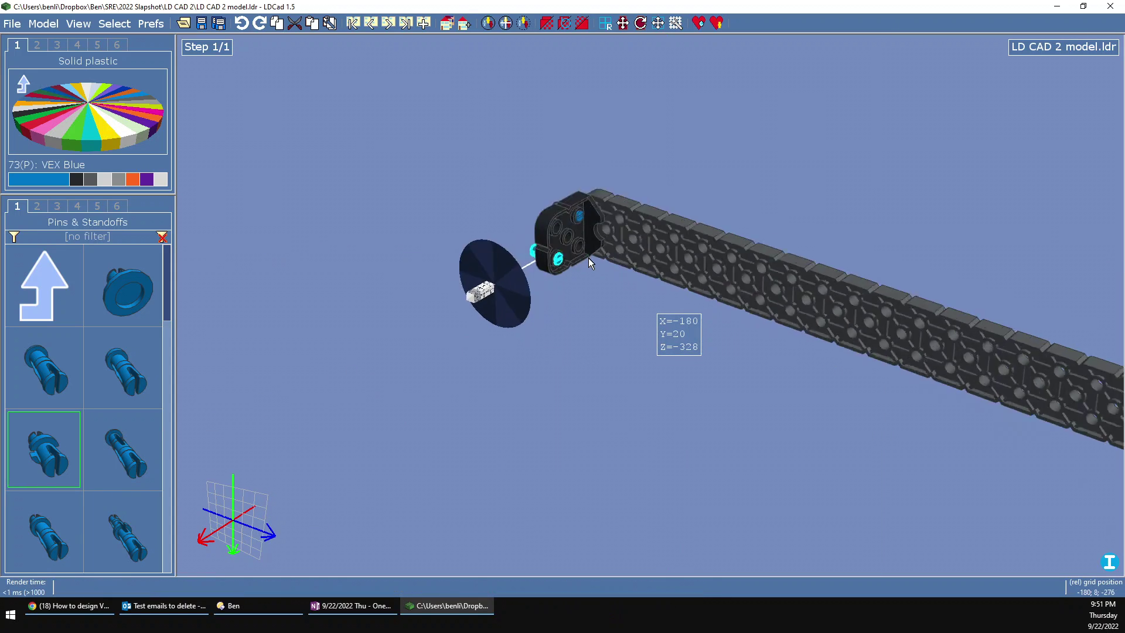
scroll(434, 281, "down", 5)
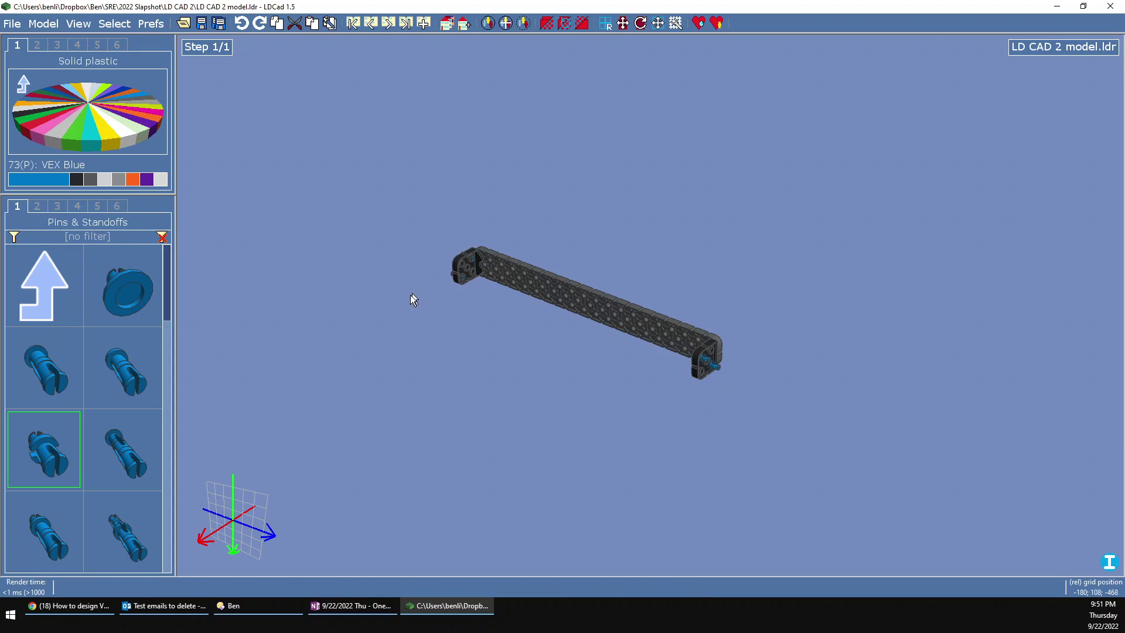
Add a 6 M metal axle in the Metal color in front of the beam.
left_click(61, 303)
left_click(97, 287)
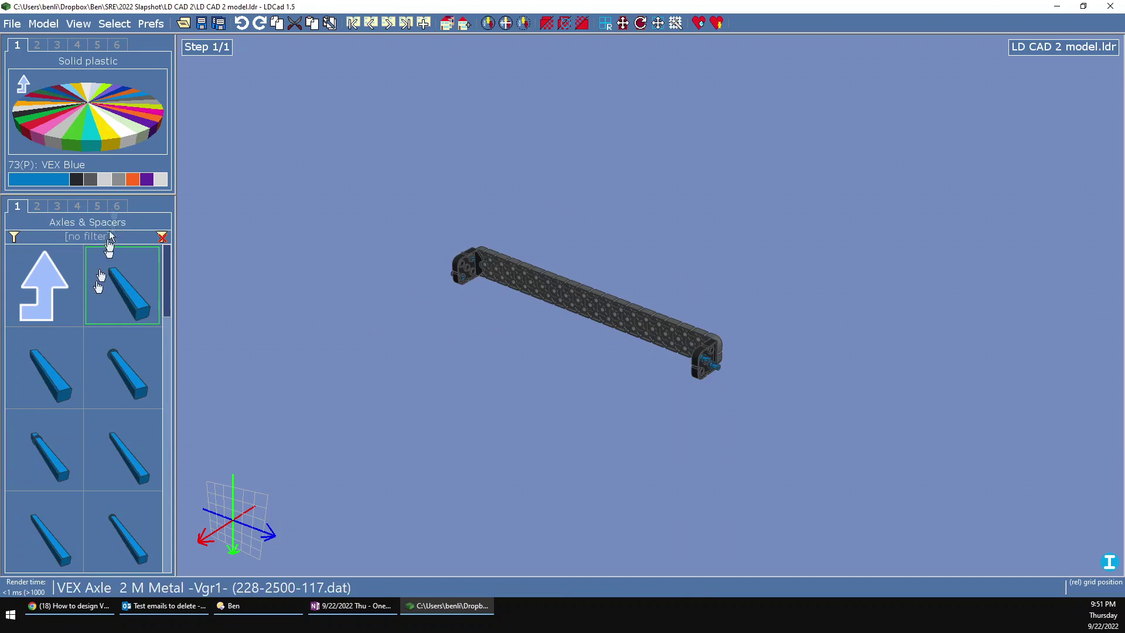
left_click(105, 178)
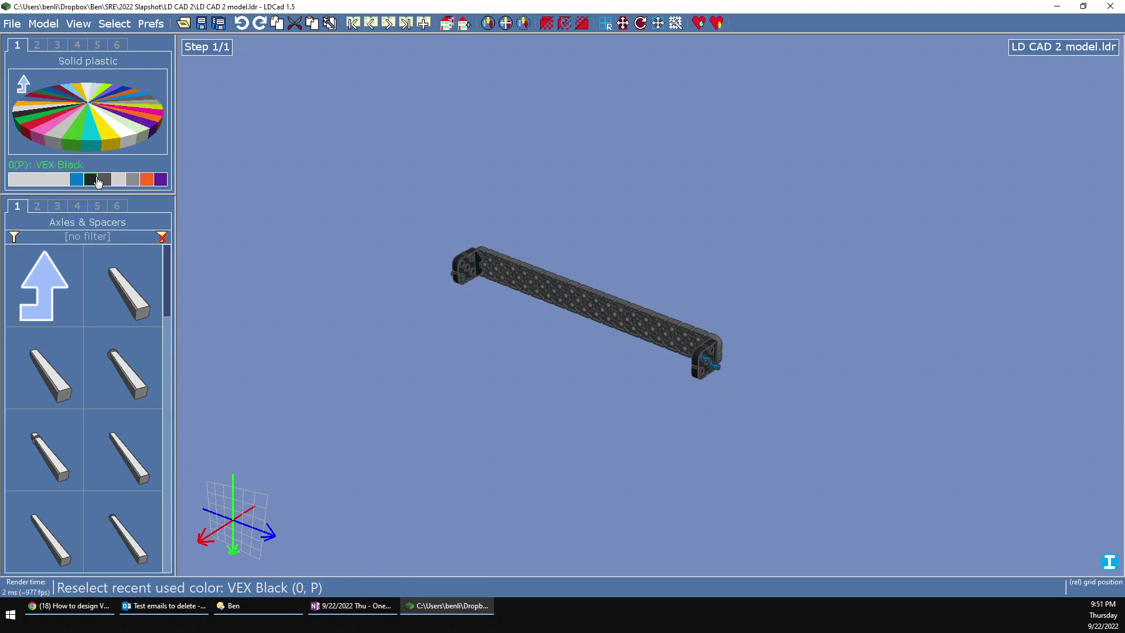
scroll(82, 399, "down", 1)
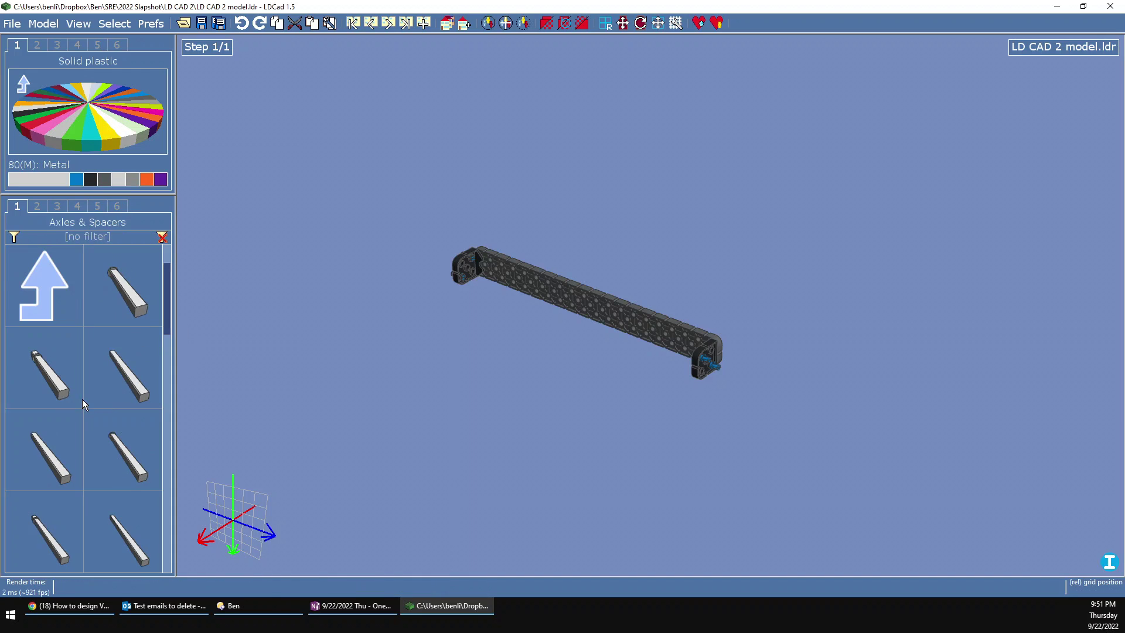
scroll(103, 460, "down", 3)
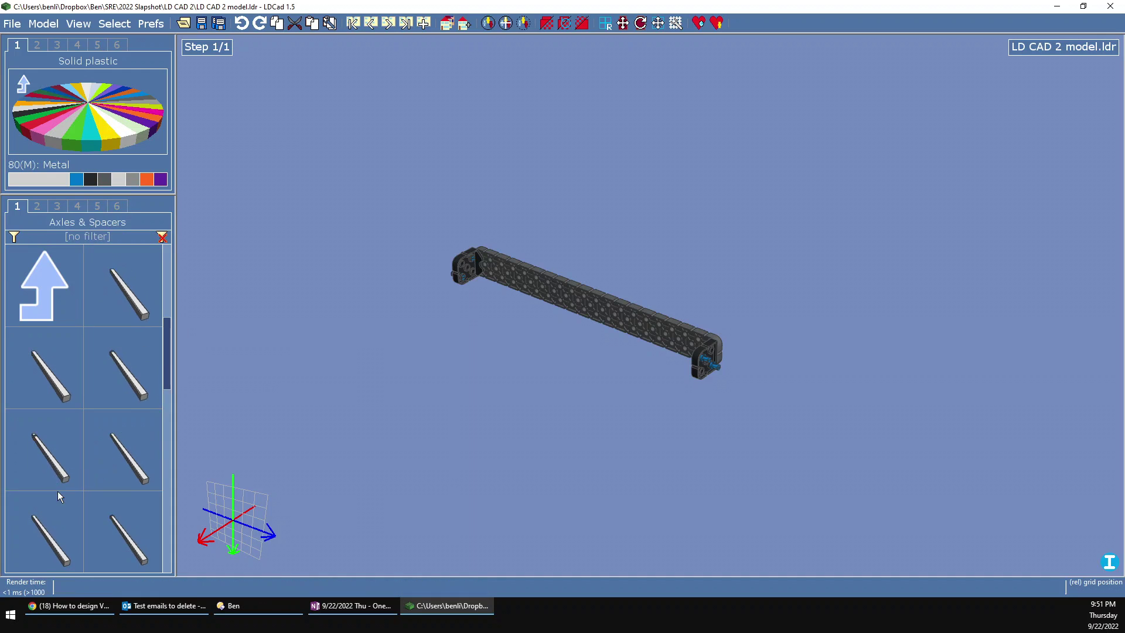
scroll(82, 488, "down", 1)
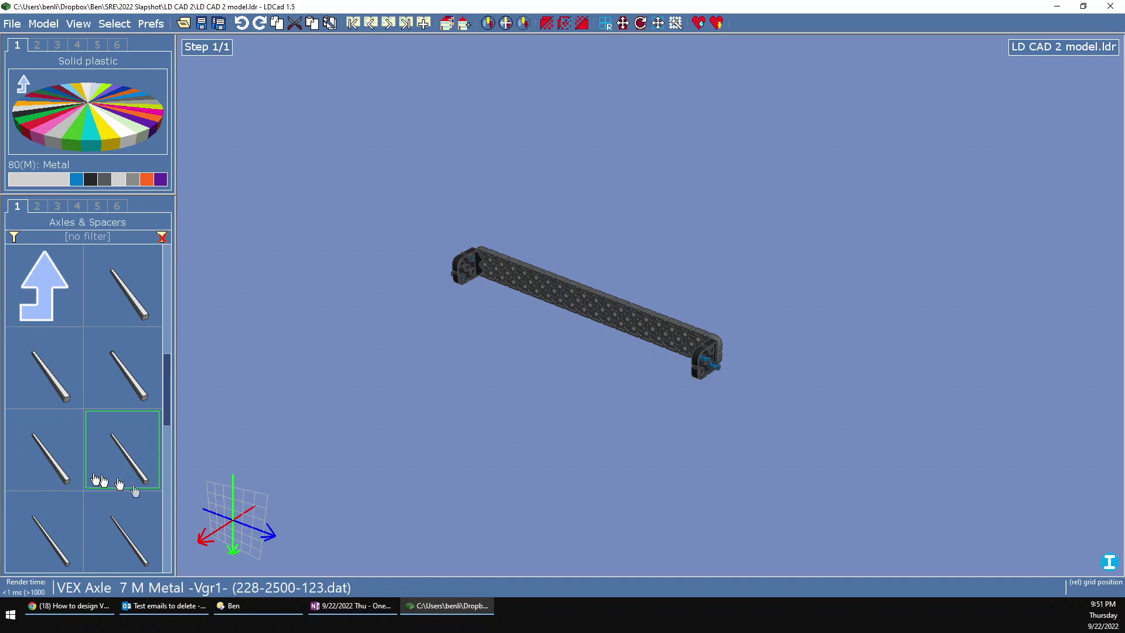
left_click_drag(36, 453, 468, 322)
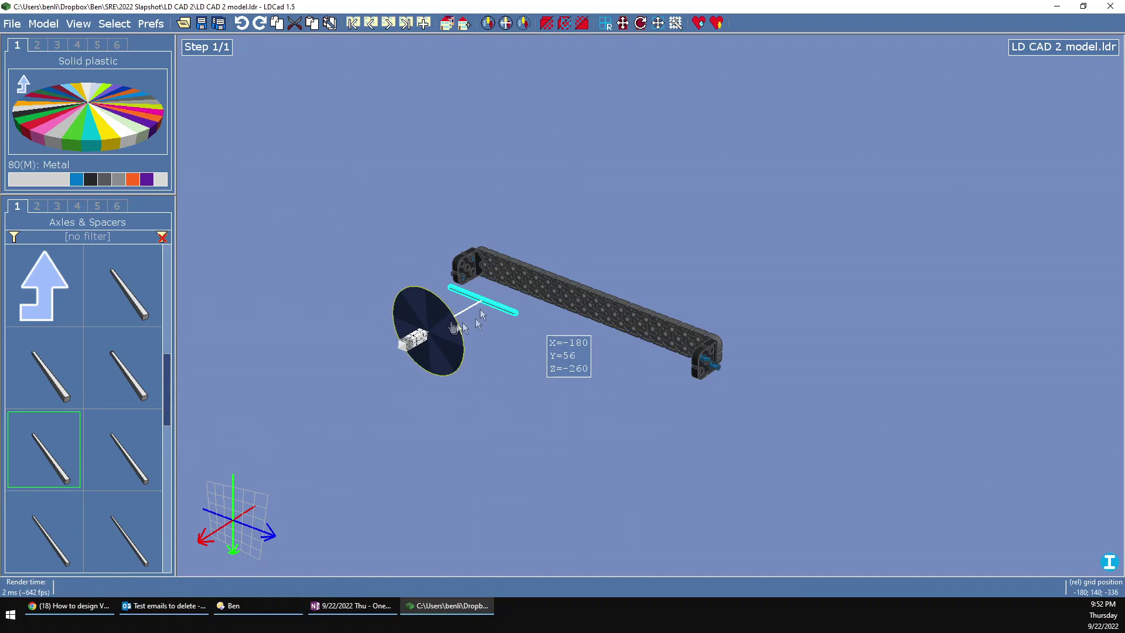
Rotate the axle 90 degrees so it is perpendicular to the beam and insert it through a beam hole near the first connector.
left_click_drag(437, 269, 417, 339)
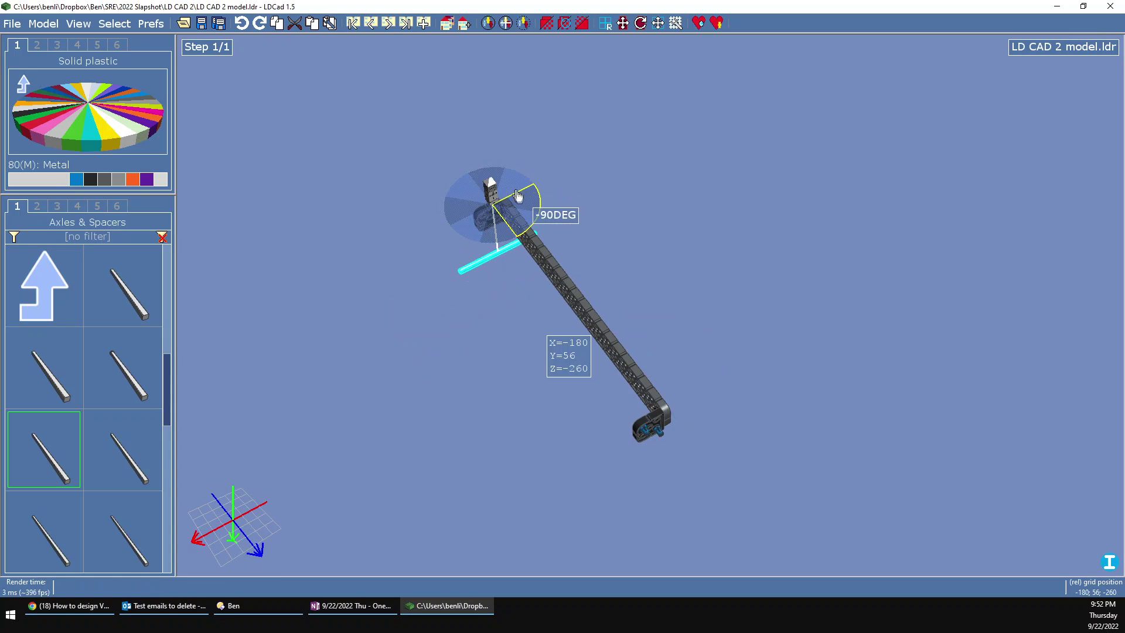
left_click_drag(487, 265, 568, 227)
scroll(479, 272, "up", 5)
left_click_drag(527, 261, 479, 212)
right_click_drag(479, 218, 474, 273)
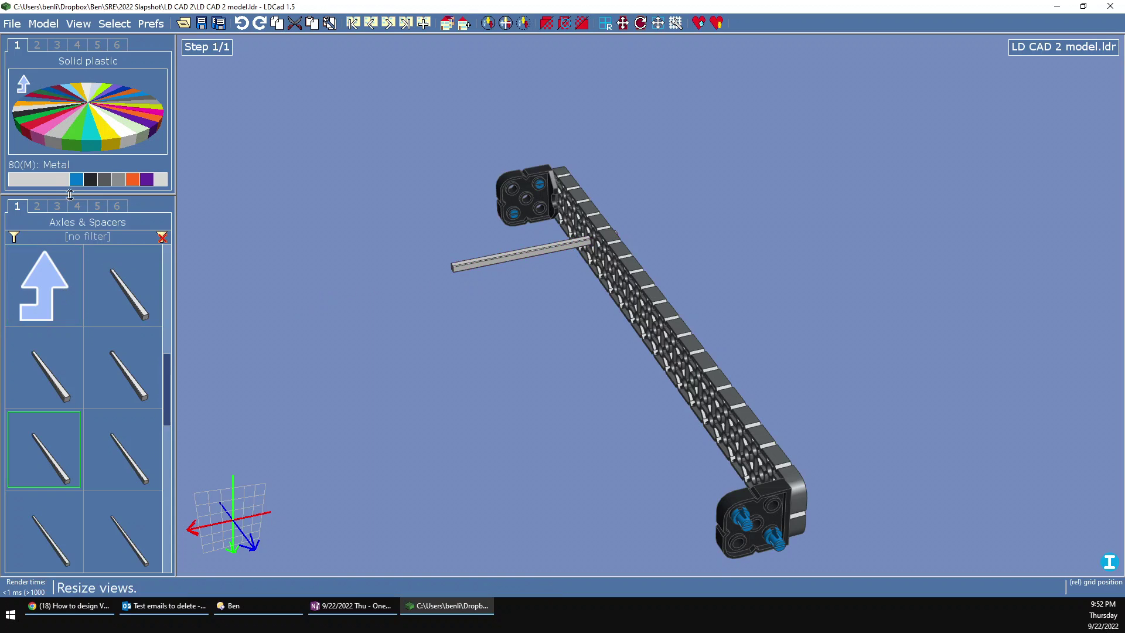
Slide a black rubber axle bush and a VEX Blue 16-tooth sprocket wheel onto the axle beside the beam.
left_click(61, 276)
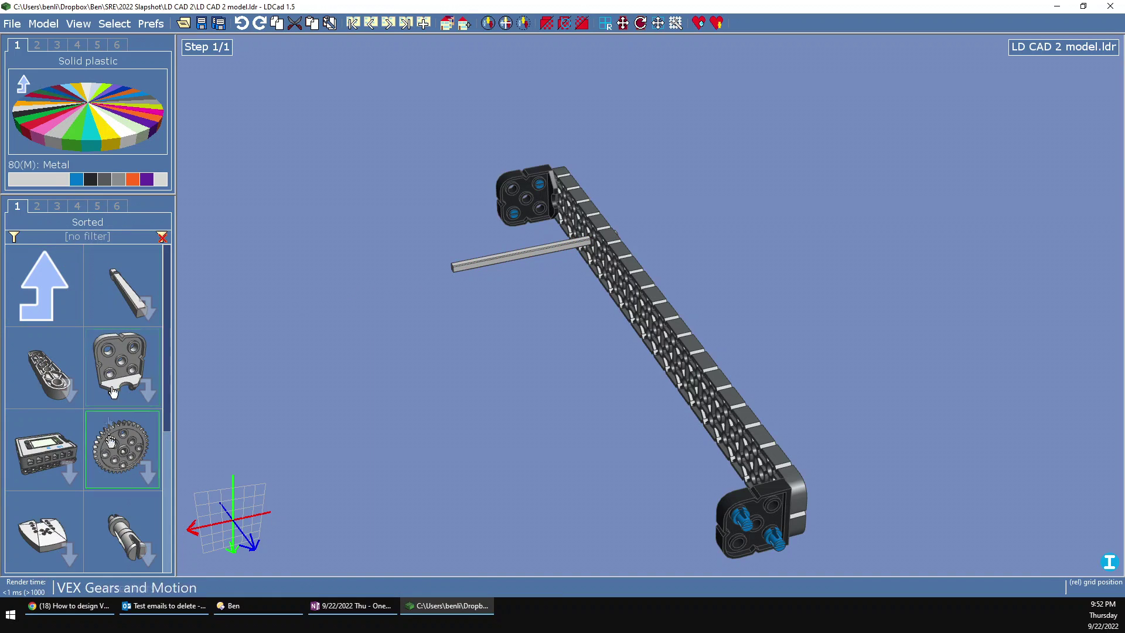
left_click(120, 529)
left_click(50, 293)
left_click(121, 290)
left_click(90, 180)
scroll(83, 414, "down", 12)
left_click_drag(122, 287, 585, 237)
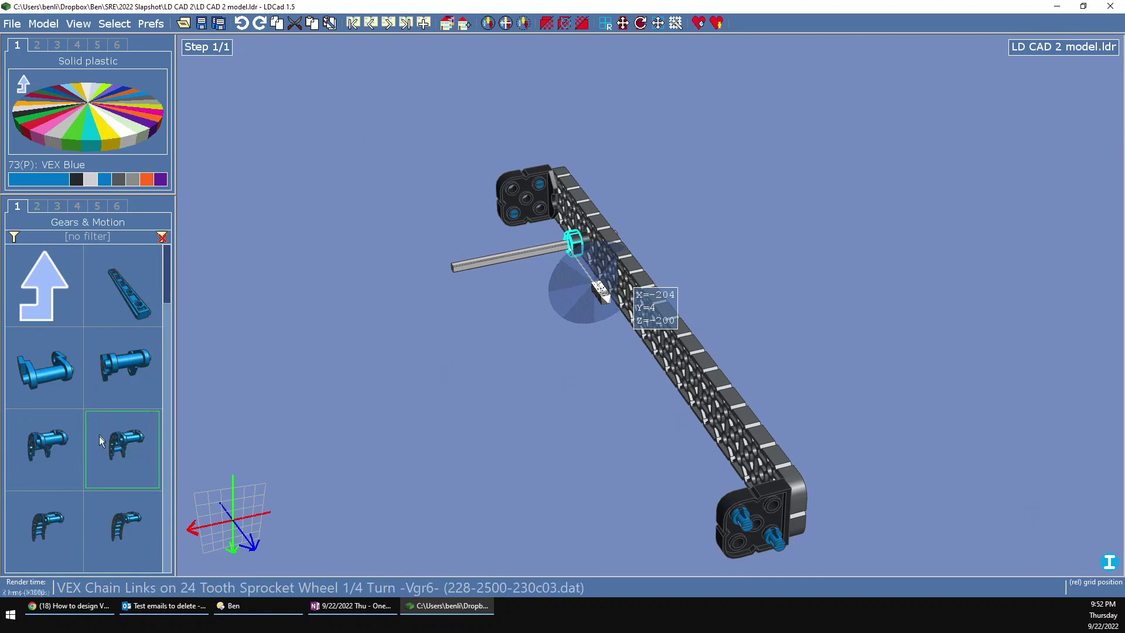
scroll(101, 440, "down", 5)
left_click_drag(122, 366, 563, 243)
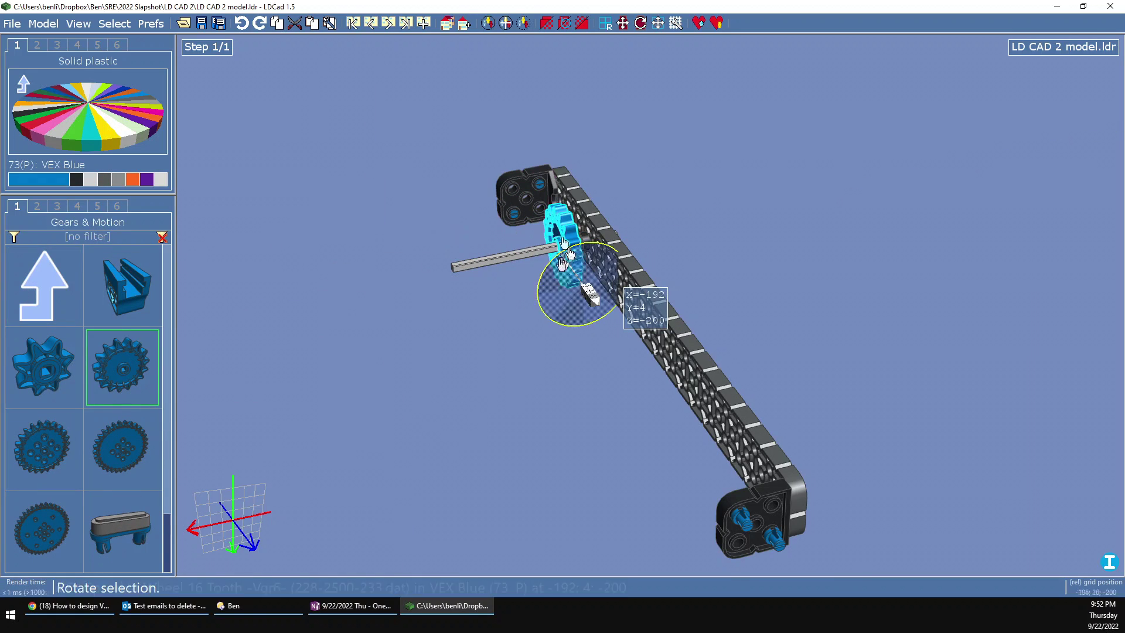
Add a black rubber axle bush with flat sides on the axle against the sprocket's outer face.
left_click(47, 287)
left_click(76, 180)
left_click(122, 287)
scroll(111, 422, "down", 10)
left_click_drag(49, 448, 546, 262)
Mount a VEX Medium Gray 200 mm travel omni-directional wheel on the axle outside the bush.
left_click(47, 287)
scroll(88, 413, "down", 5)
left_click(114, 448)
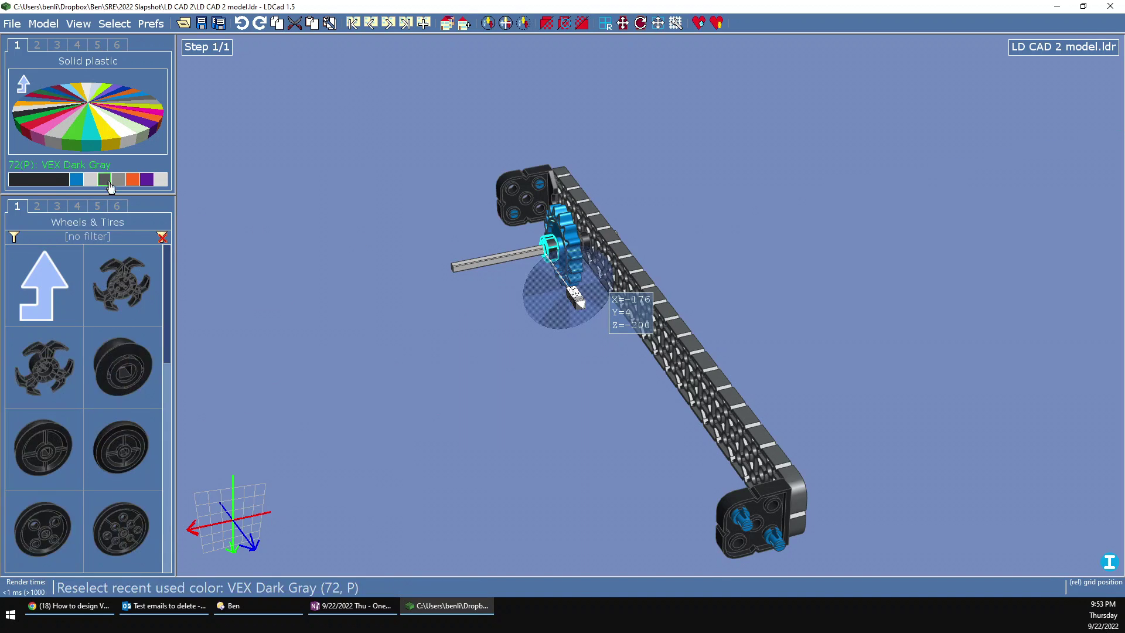
left_click(120, 180)
scroll(118, 422, "down", 10)
left_click_drag(122, 527, 521, 252)
left_click_drag(516, 341, 455, 336)
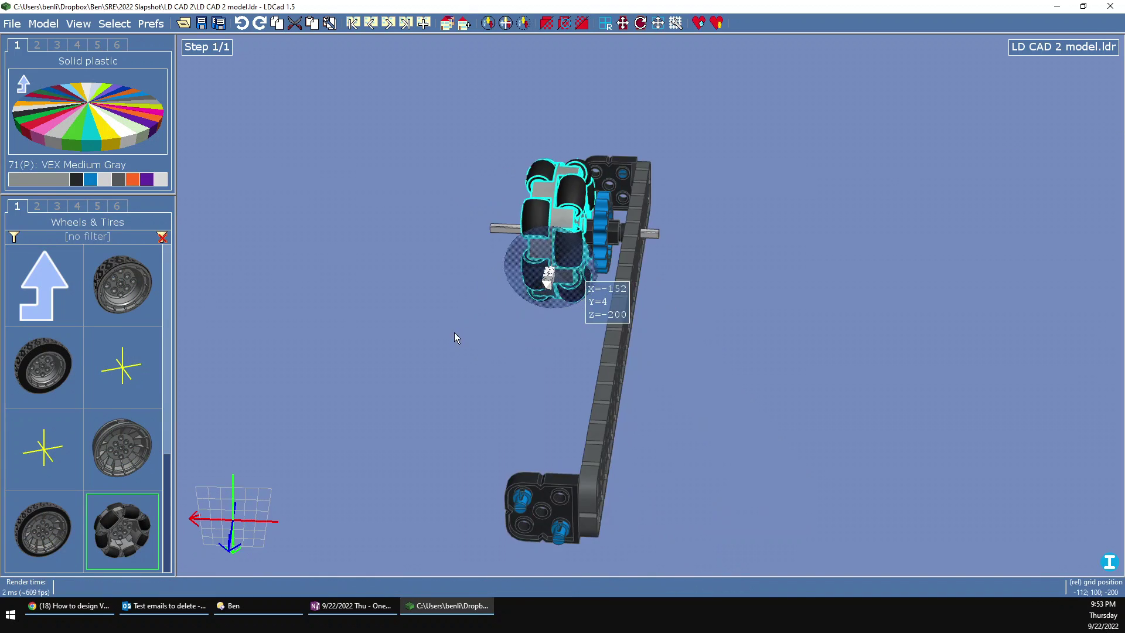
Copy the black axle bush and place the duplicate on the axle at the omni wheel's outer side.
left_click(586, 230)
left_click_drag(451, 252, 483, 297)
key("ctrl+v")
left_click(502, 285)
left_click(440, 304)
right_click_drag(480, 299, 351, 340)
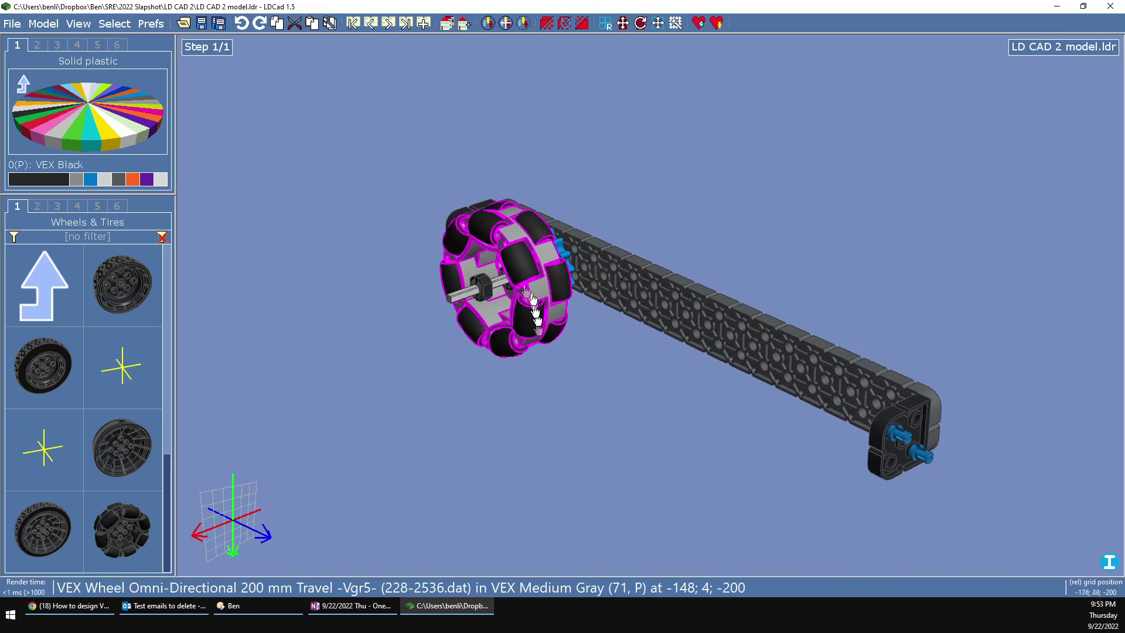
Copy the axle with its bushes, omni-directional wheel, sprocket and spacer, and place the duplicate assembly near the beam's other end at Z=184.
scroll(489, 265, "down", 3)
scroll(489, 264, "up", 6)
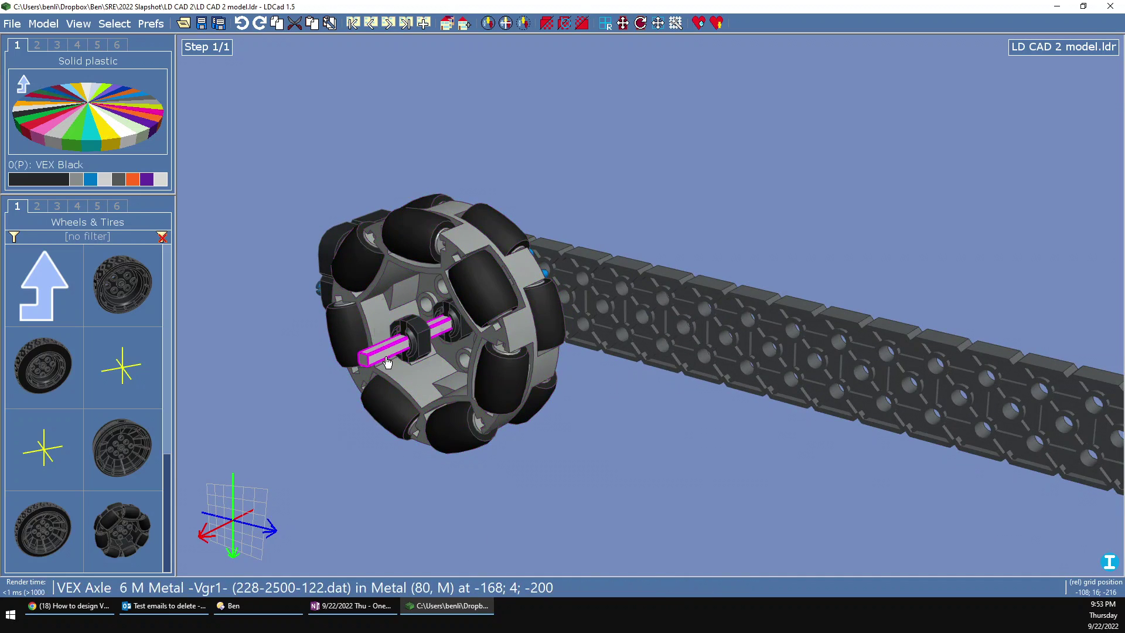
left_click(410, 350)
left_click(419, 340, "ctrl")
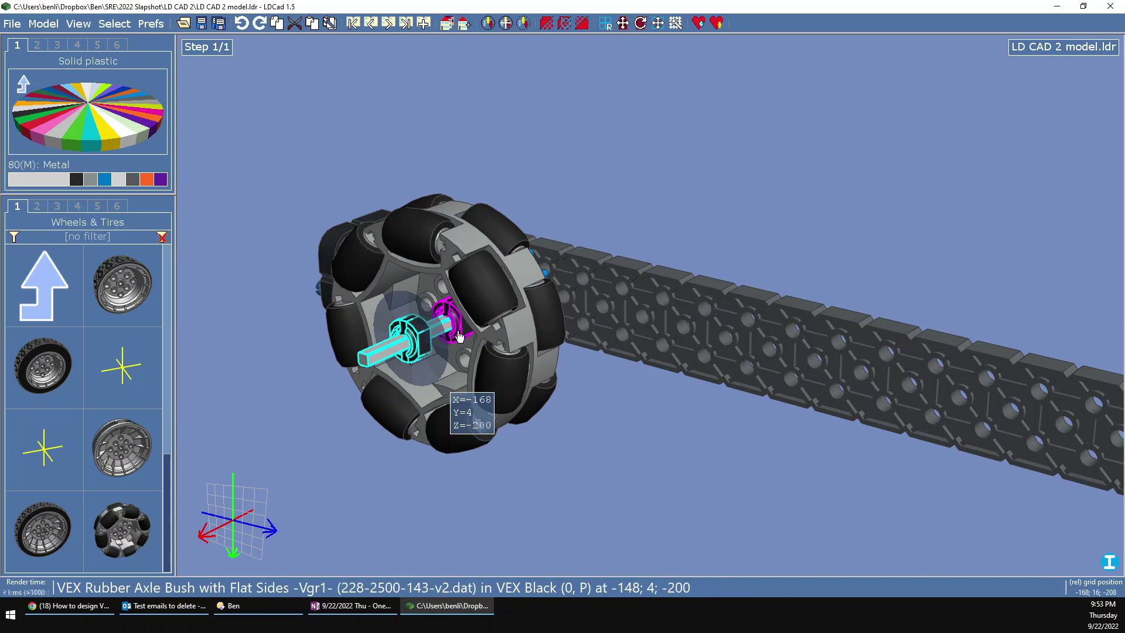
left_click(458, 333, "ctrl")
left_click_drag(526, 371, 498, 378)
right_click_drag(526, 374, 549, 240)
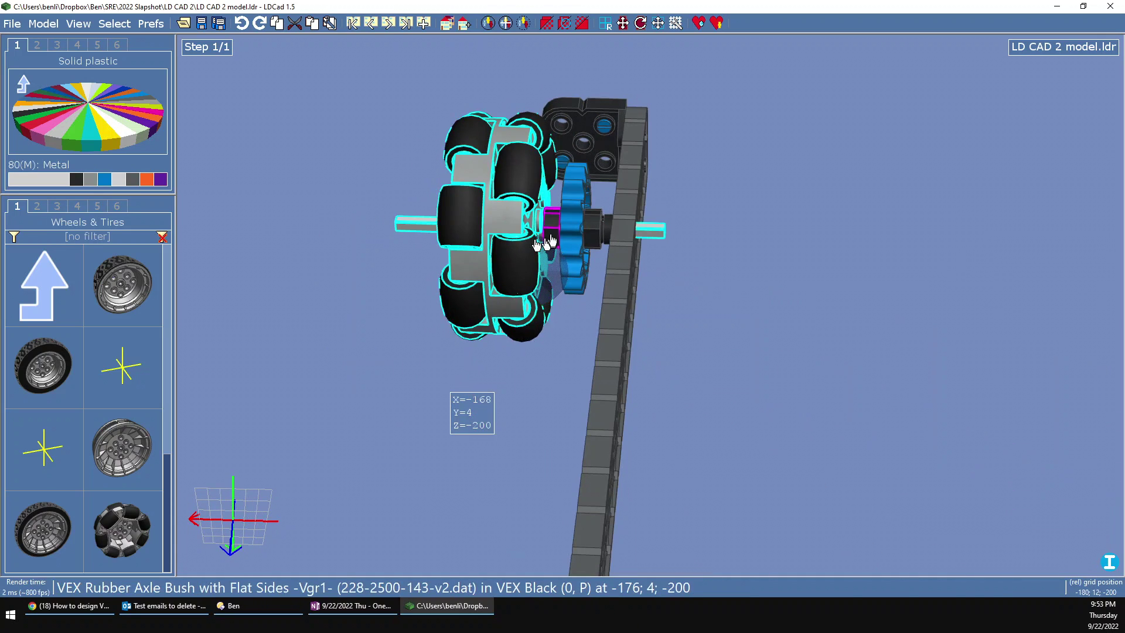
left_click(556, 227, "ctrl")
left_click(581, 226, "ctrl")
left_click(595, 229, "ctrl")
left_click(605, 229, "ctrl")
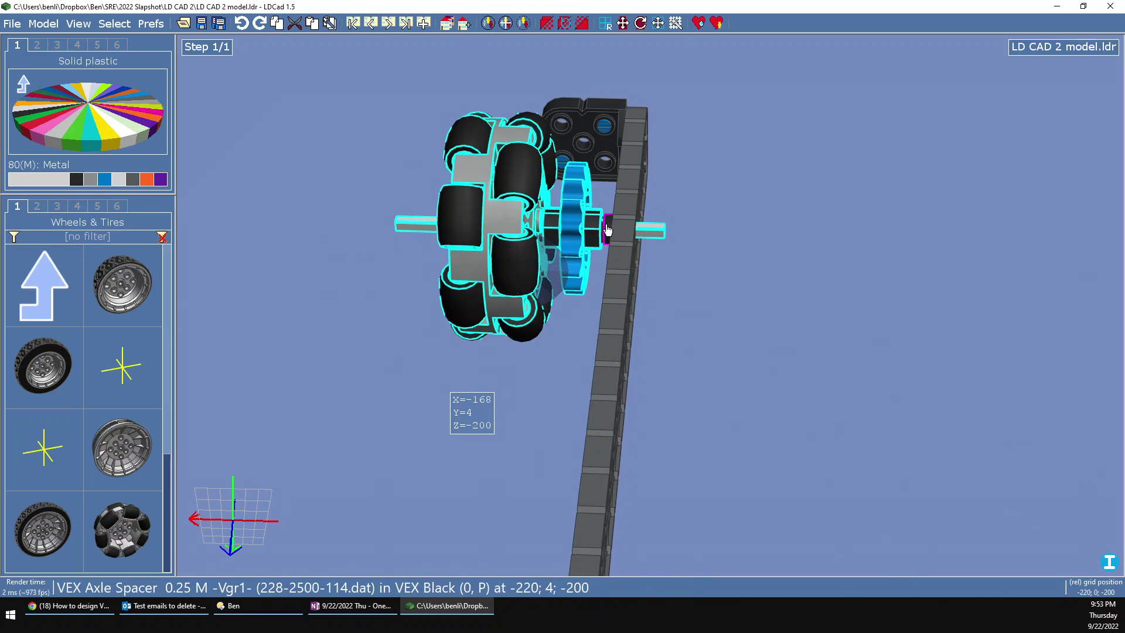
scroll(428, 303, "down", 5)
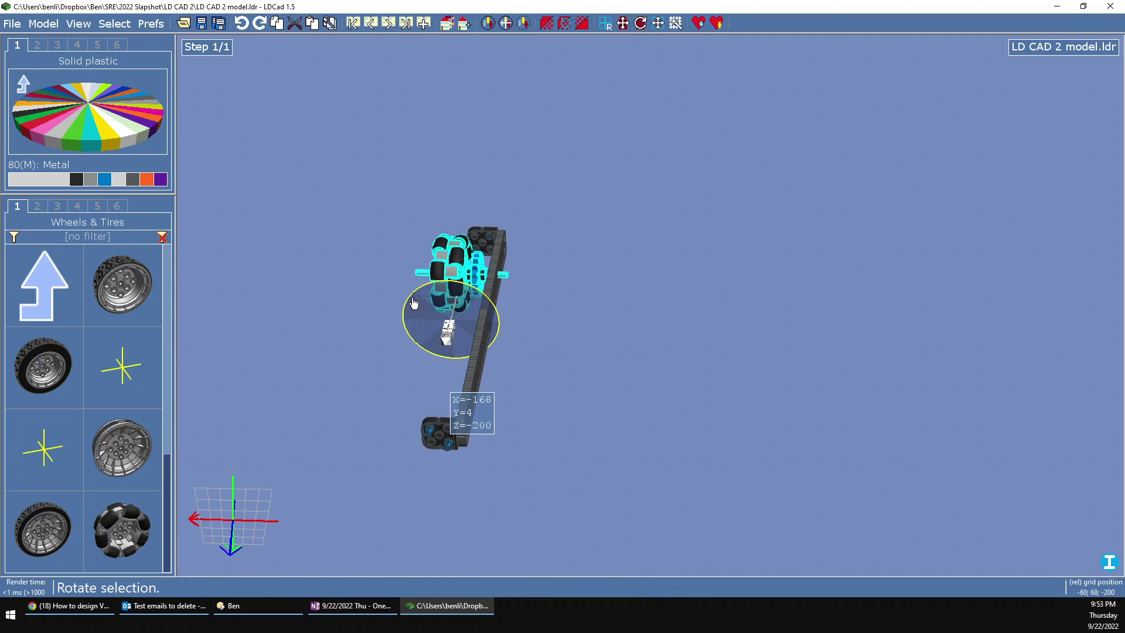
left_click_drag(413, 302, 447, 386)
left_click_drag(519, 405, 493, 404)
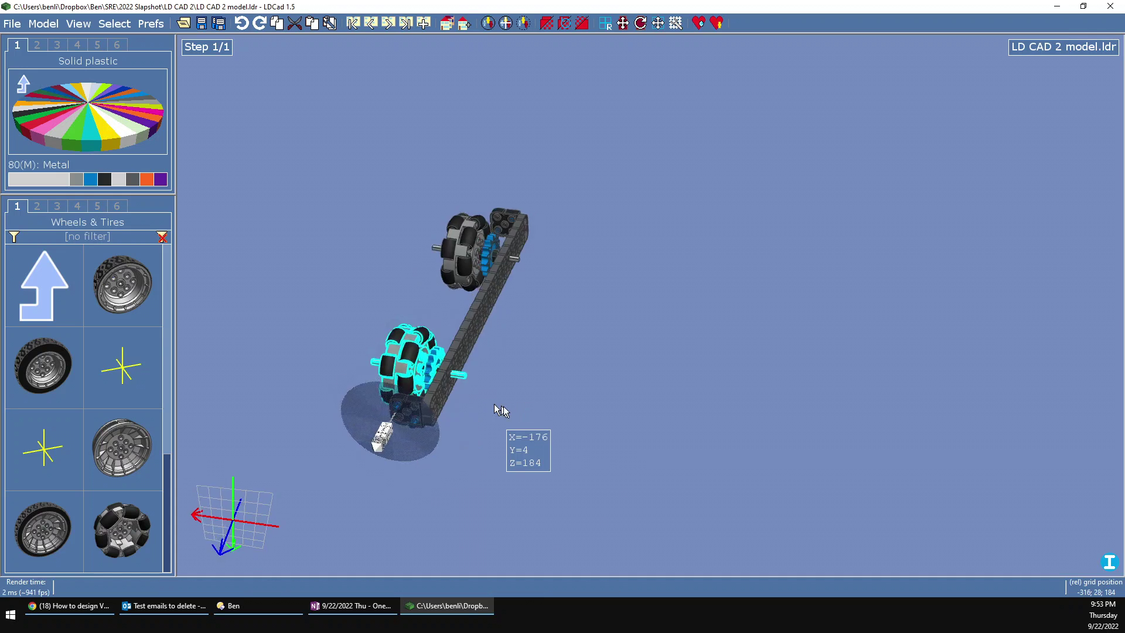
Examine the duplicated wheel assembly's fit on the beam and its spacing from the corner connector from both sides.
right_click_drag(493, 404, 553, 430)
scroll(611, 465, "up", 8)
right_click_drag(650, 462, 367, 331)
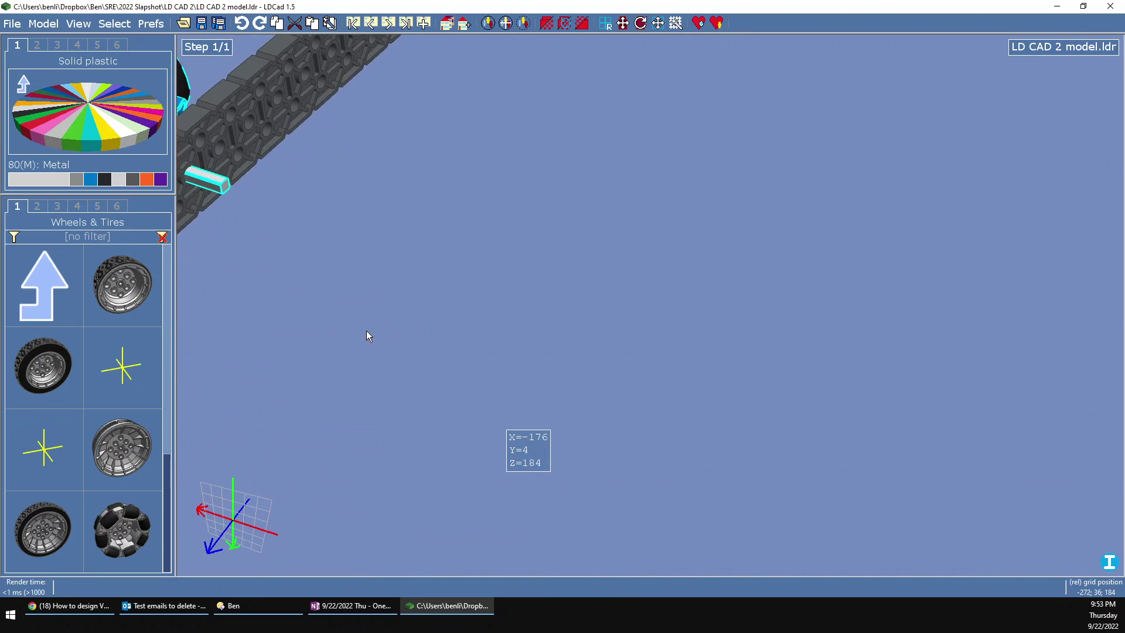
scroll(364, 330, "down", 8)
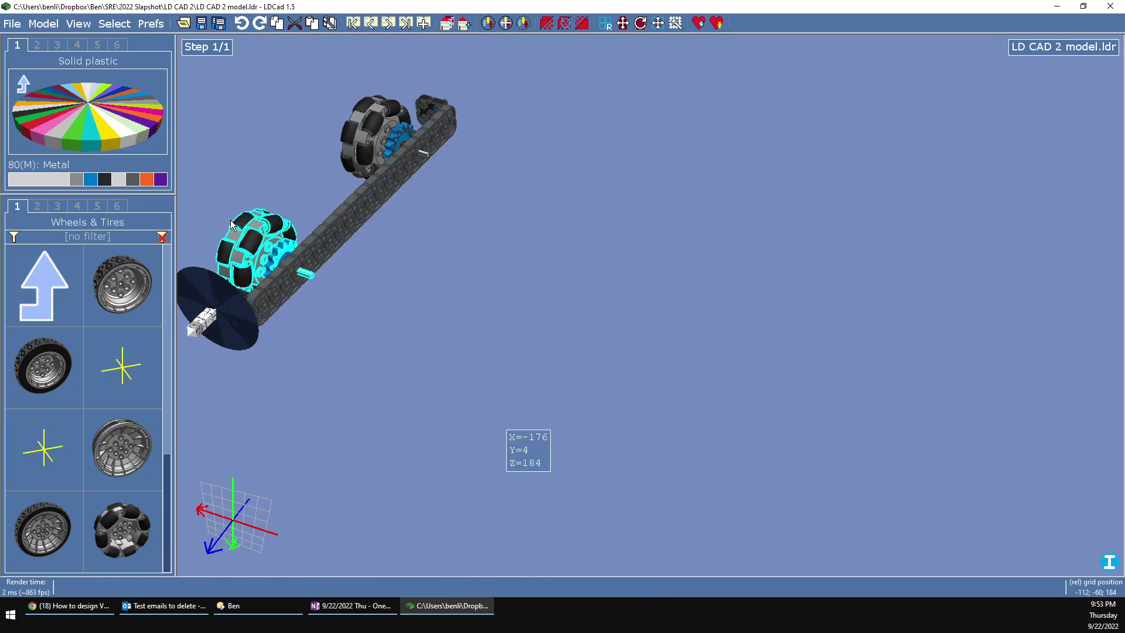
scroll(230, 220, "up", 8)
right_click_drag(255, 269, 325, 252)
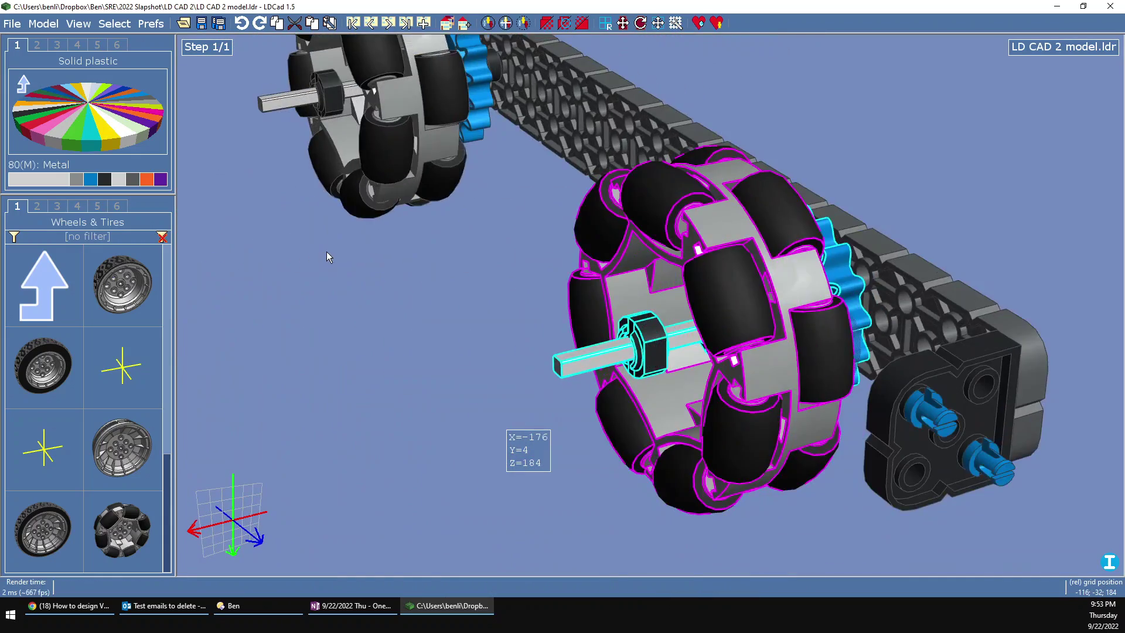
scroll(325, 251, "down", 6)
scroll(325, 252, "up", 3)
mouse_move(543, 302)
right_mouse_down()
mouse_move(587, 307)
mouse_move(660, 283)
mouse_move(557, 311)
right_mouse_up()
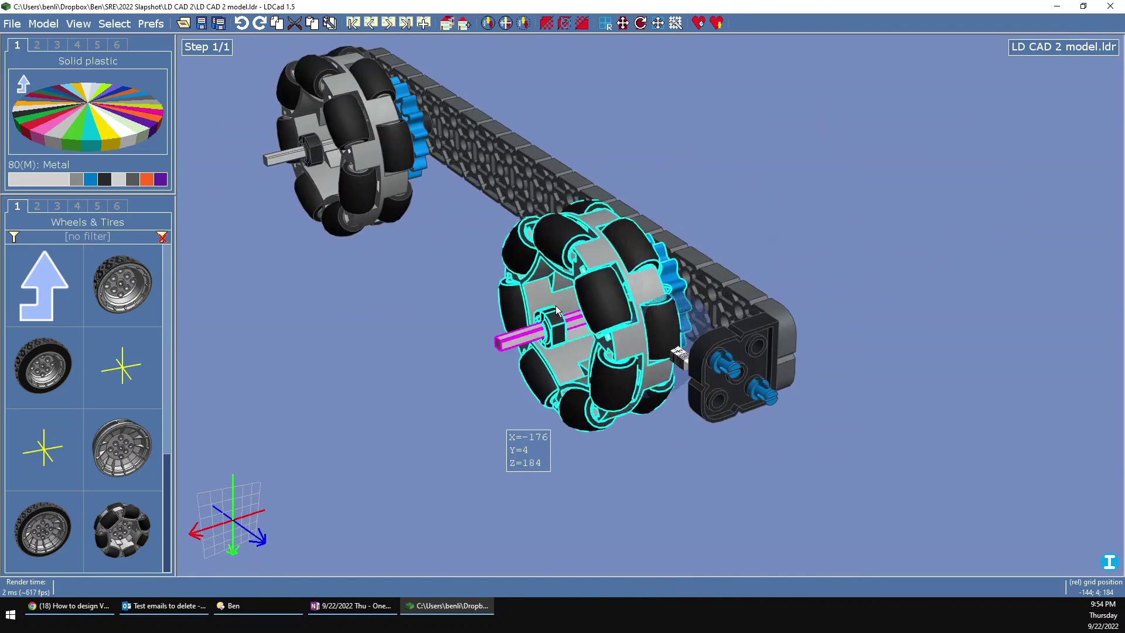
scroll(367, 297, "down", 4)
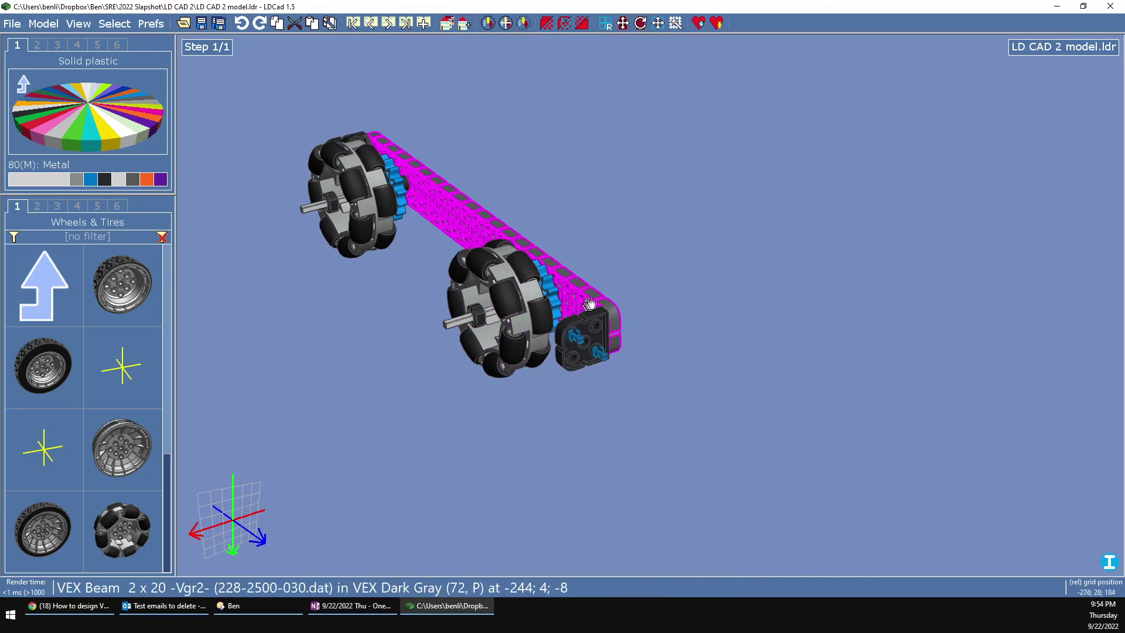
Copy the 2 x 20 beam with its corner connectors and pins, and place the duplicate on the outer side of the wheels.
left_click(589, 302)
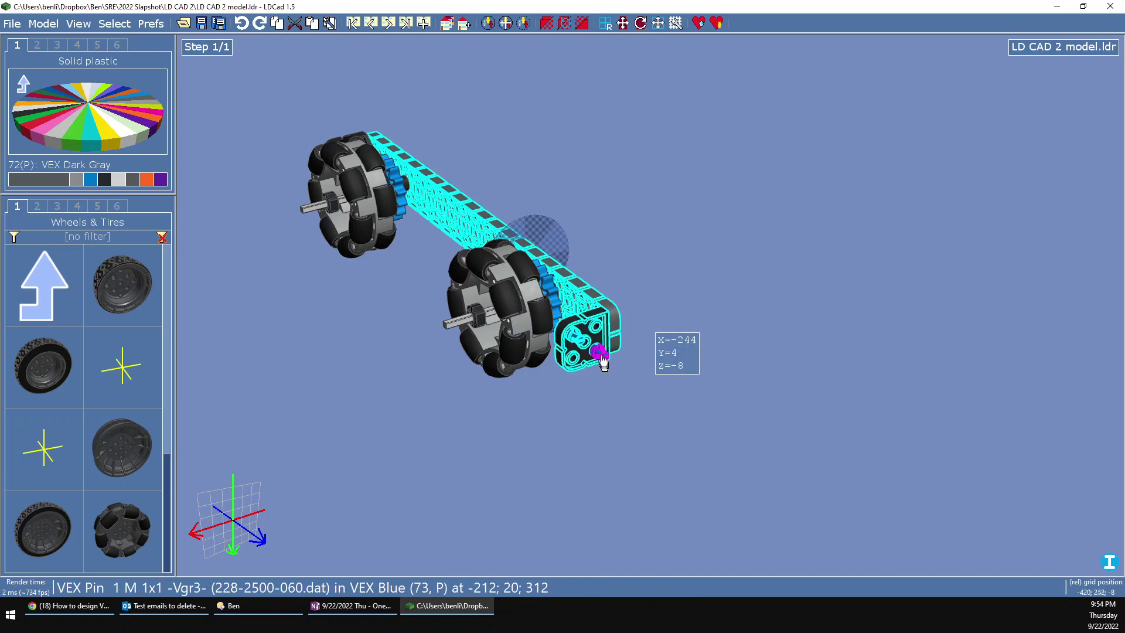
left_click_drag(442, 354, 579, 353)
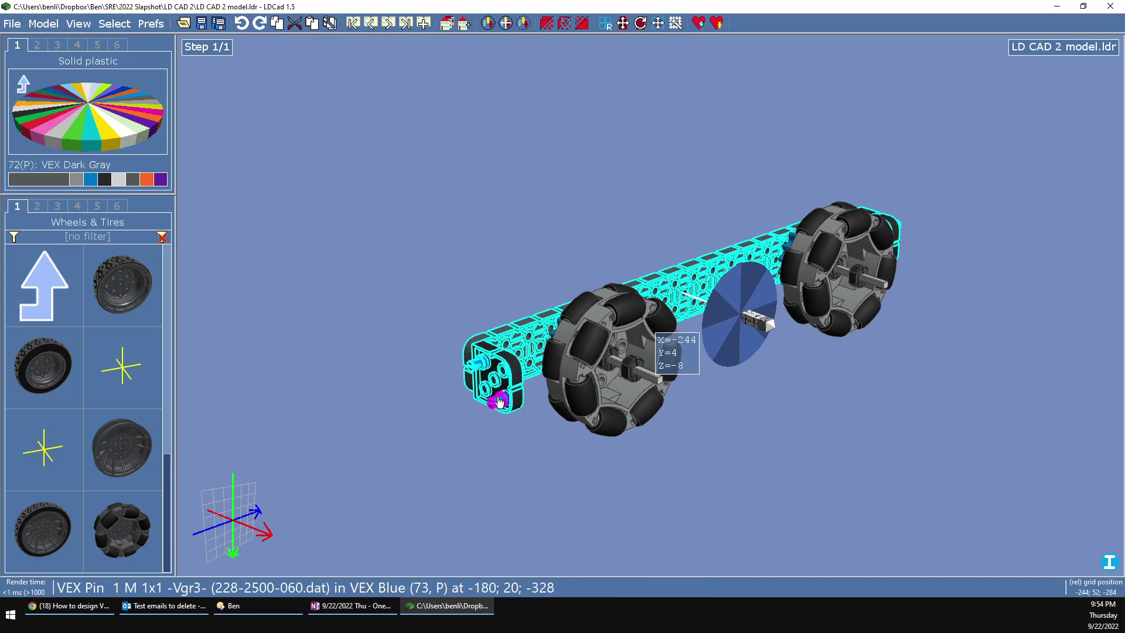
key("ctrl+v")
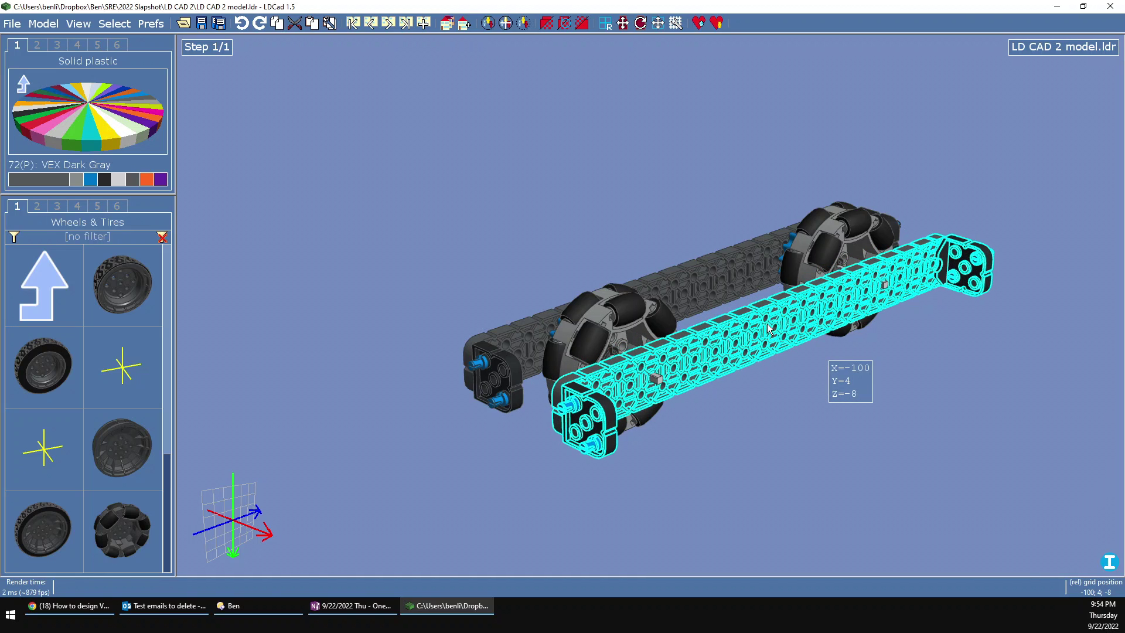
left_click(687, 350)
Rotate the copied beam assembly so its corner connectors face inward, and shift it outward to X=-84.
right_click_drag(664, 354, 692, 337)
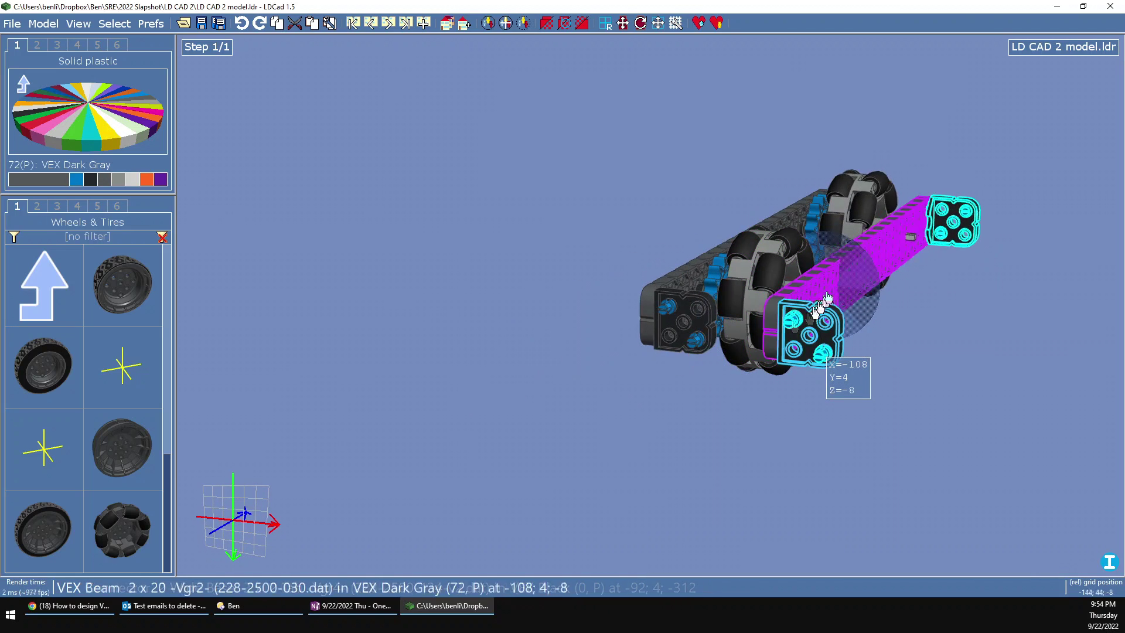
left_click_drag(851, 289, 800, 304)
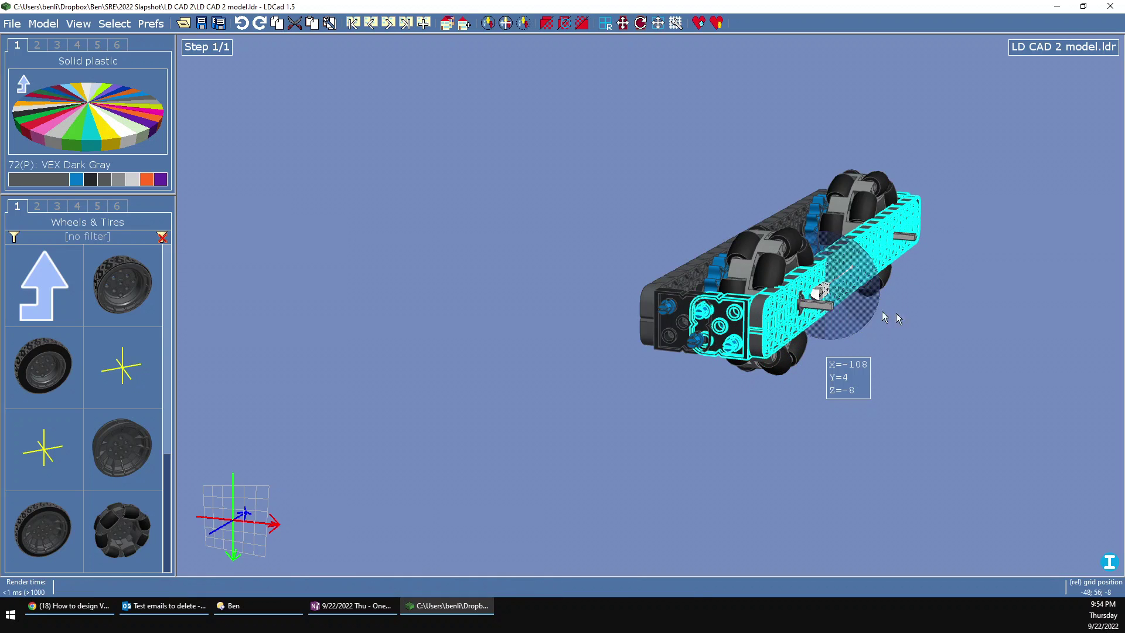
key("Right")
key("Right")
key("Right")
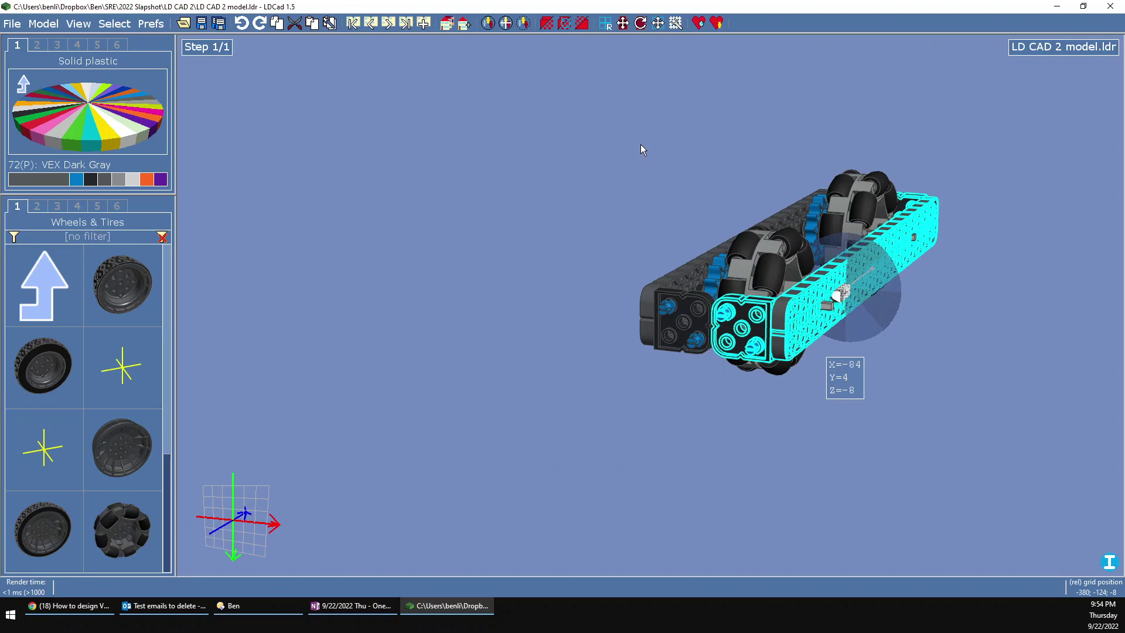
scroll(697, 332, "up", 8)
scroll(698, 331, "down", 7)
right_click_drag(754, 324, 785, 384)
scroll(415, 309, "down", 4)
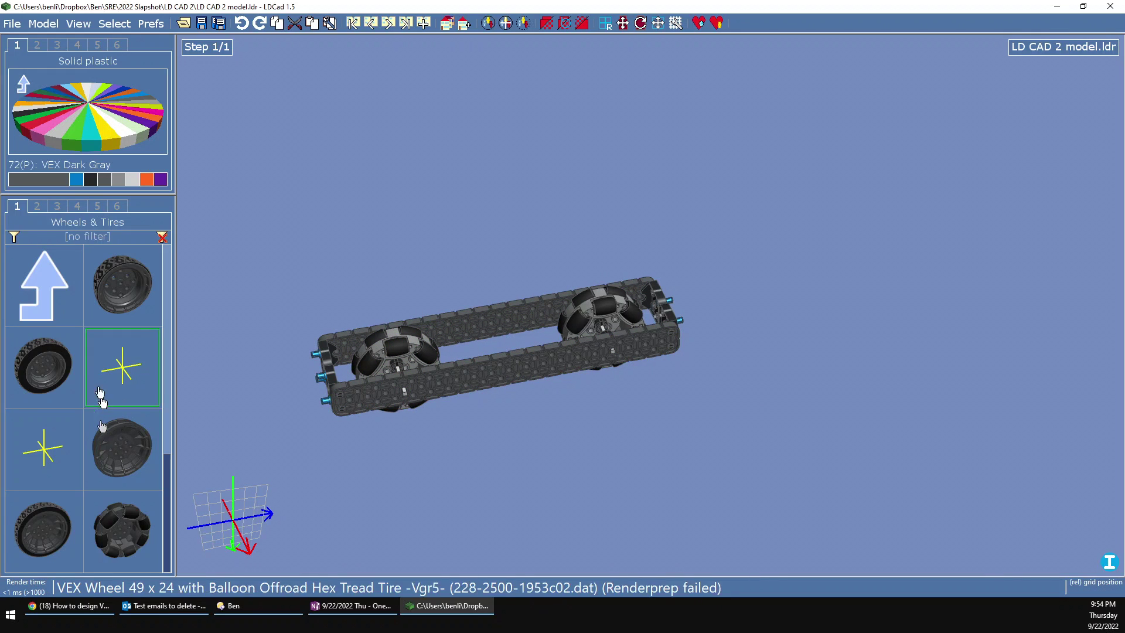
Browse the parts library to the two-wide beams in the Beams & Plates group.
left_click(45, 312)
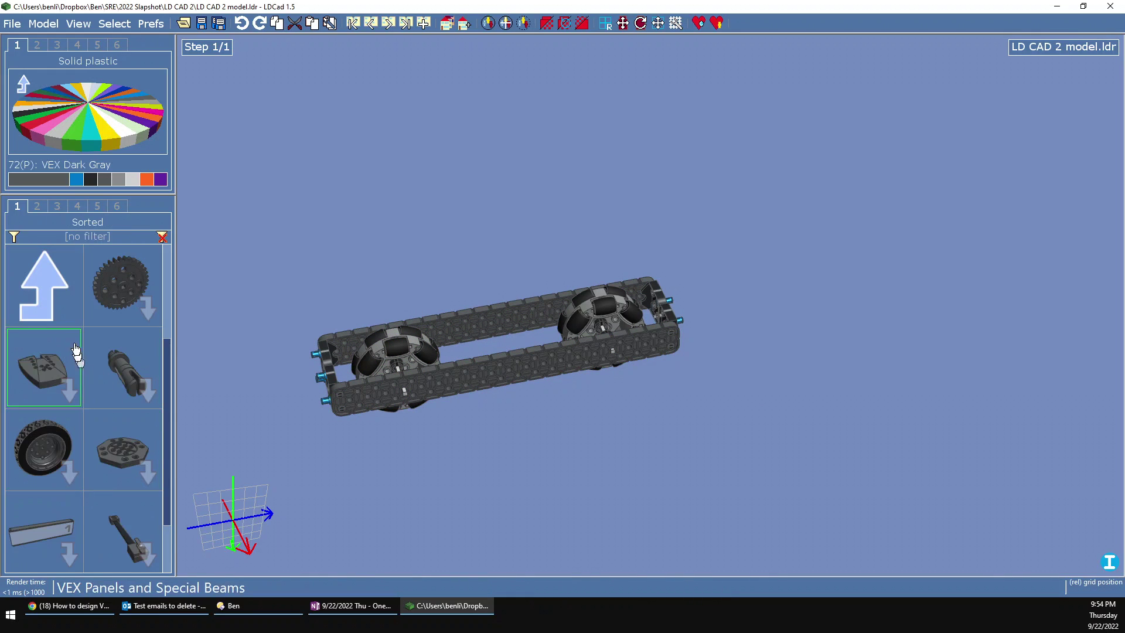
left_click(43, 283)
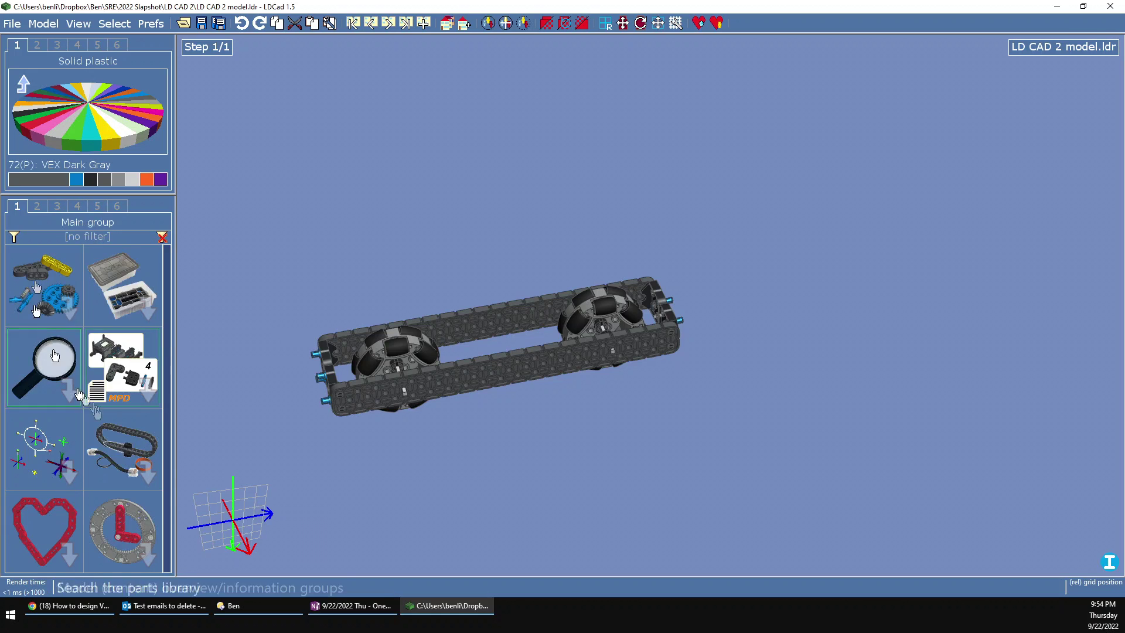
left_click(51, 294)
left_click(51, 396)
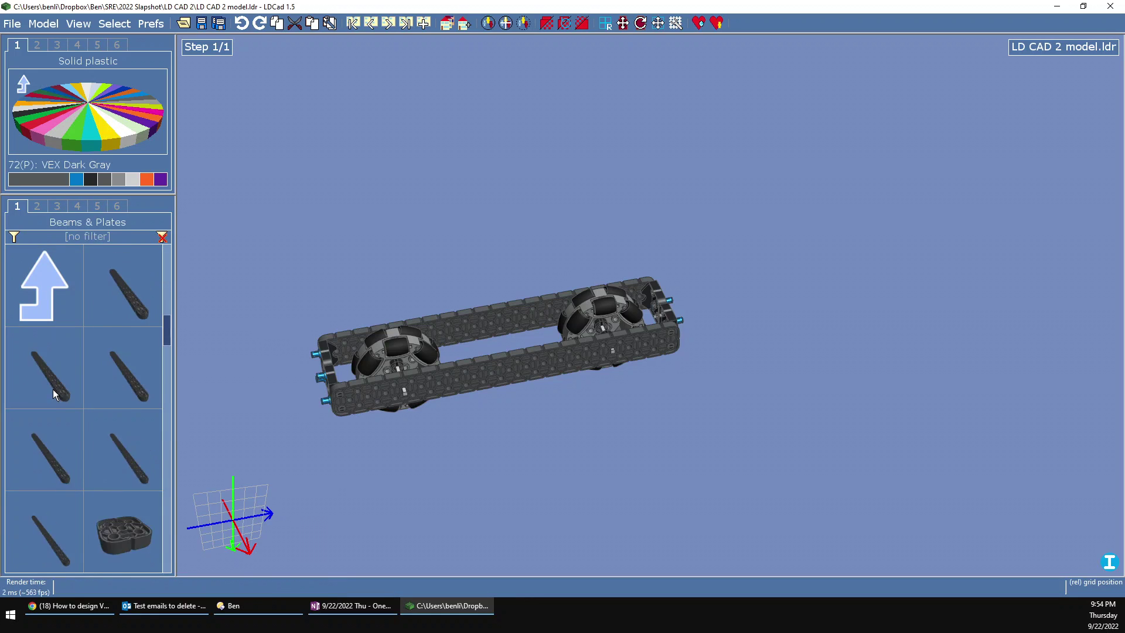
scroll(54, 399, "down", 5)
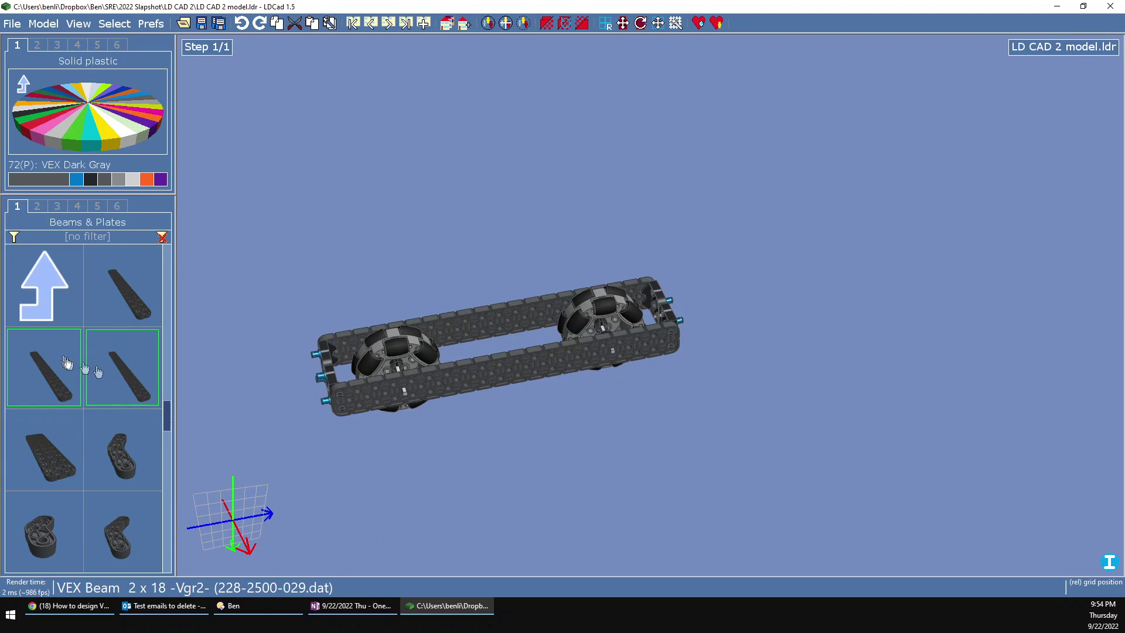
left_click_drag(98, 372, 490, 376)
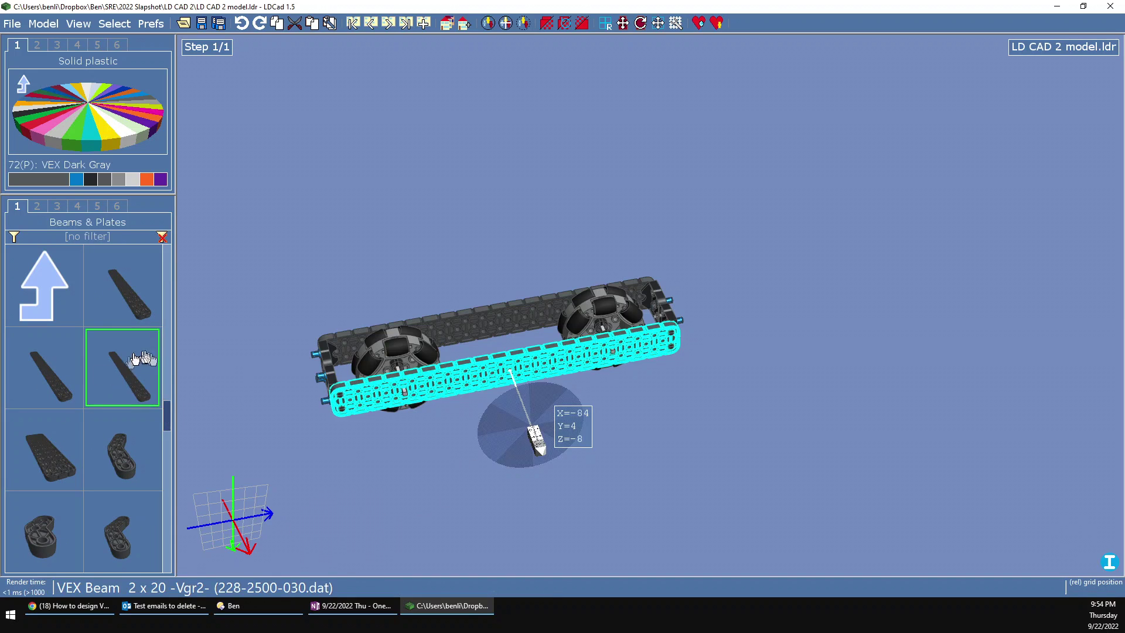
left_click(470, 378)
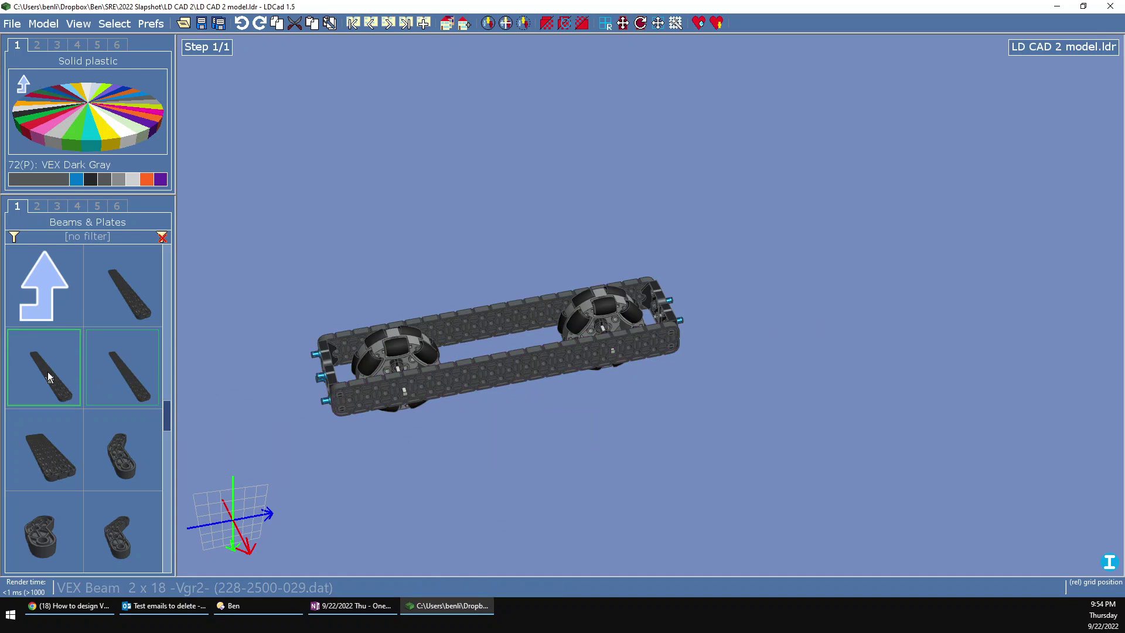
Add a VEX Dark Gray 2 x 18 beam, turn it crosswise, and place it against the pins at the frame's end.
left_click_drag(49, 372, 348, 276)
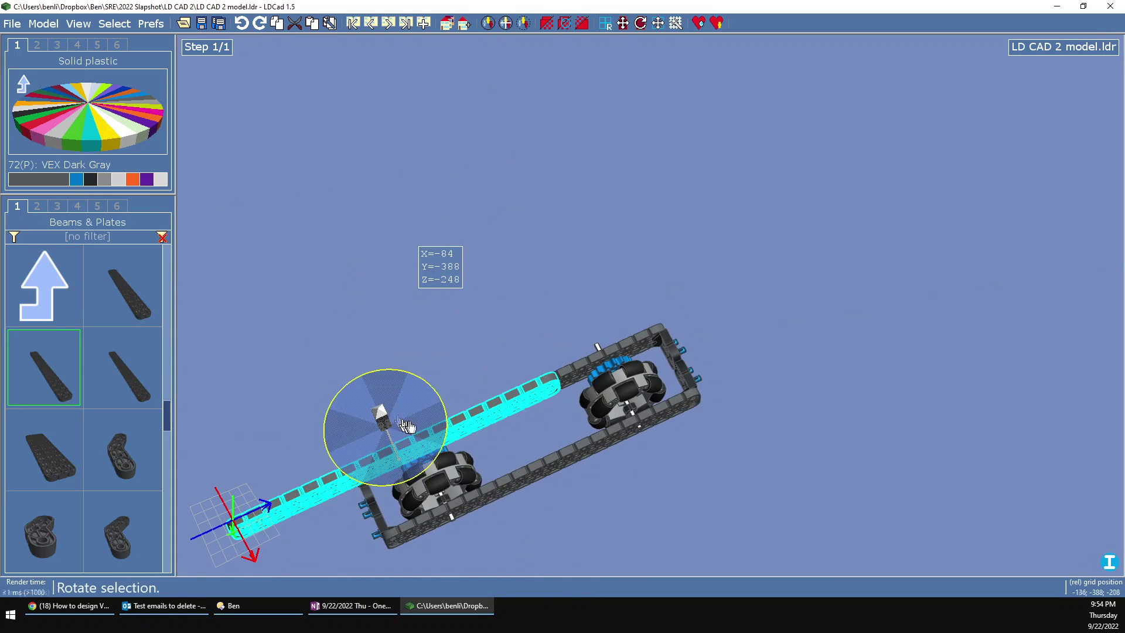
left_click_drag(407, 426, 373, 352)
scroll(280, 470, "down", 2)
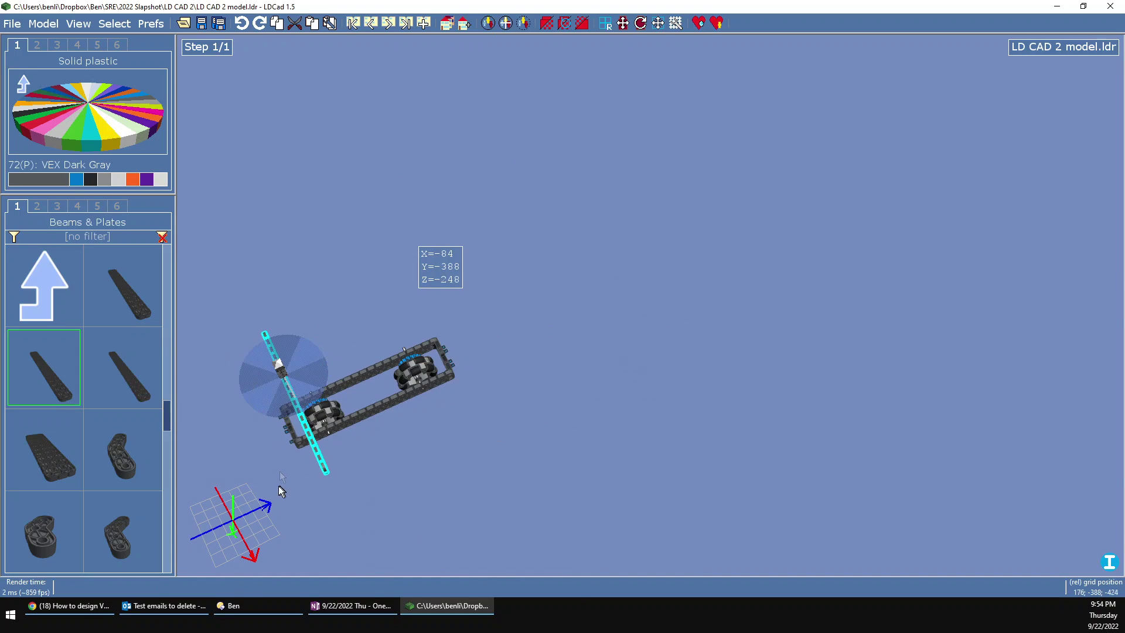
scroll(279, 470, "up", 5)
left_click_drag(484, 444, 237, 130)
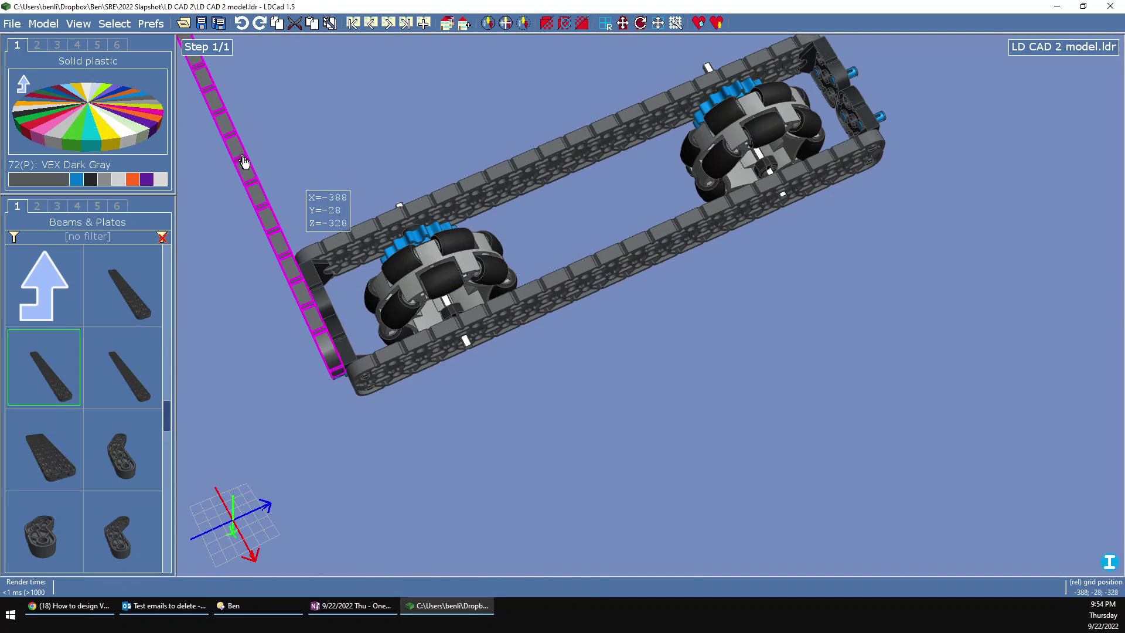
right_click_drag(353, 417, 425, 362)
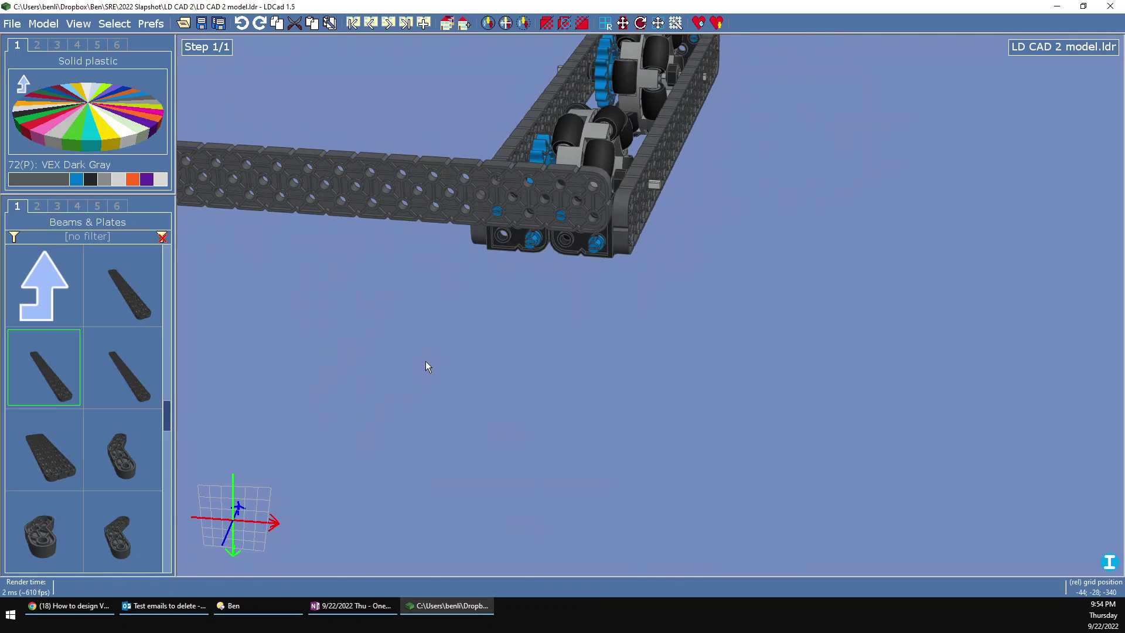
Lower the 2 x 18 crossbeam to Y=4 so its holes line up with the corner connector pins.
left_click(423, 185)
key("Down")
key("Down")
key("Down")
key("Down")
key("Down")
key("Down")
key("Down")
key("Down")
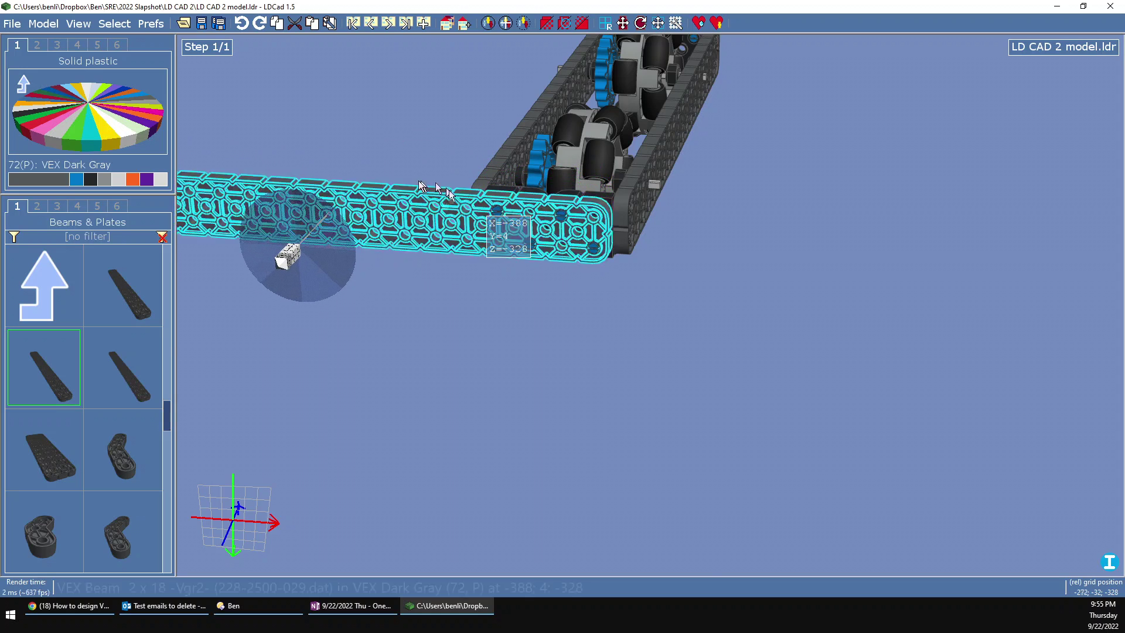
Place a second 2 x 18 crossbeam at the opposite end of the drive frame, parallel to the first.
right_click_drag(423, 185, 435, 156)
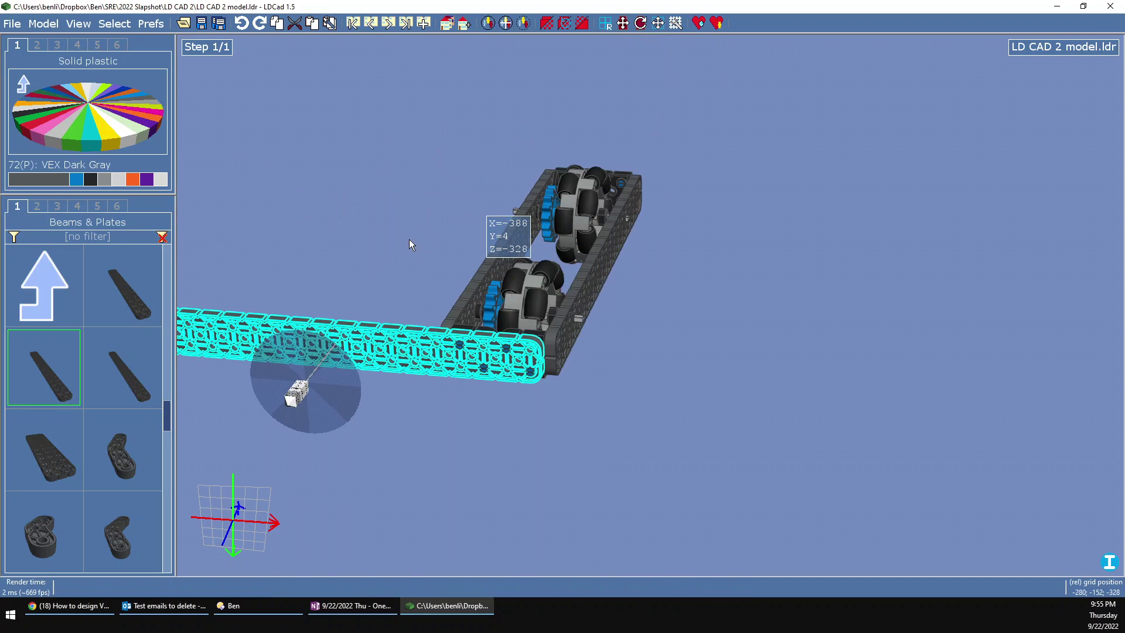
right_click_drag(410, 243, 485, 229)
left_click_drag(485, 230, 841, 298)
right_click_drag(753, 290, 567, 286)
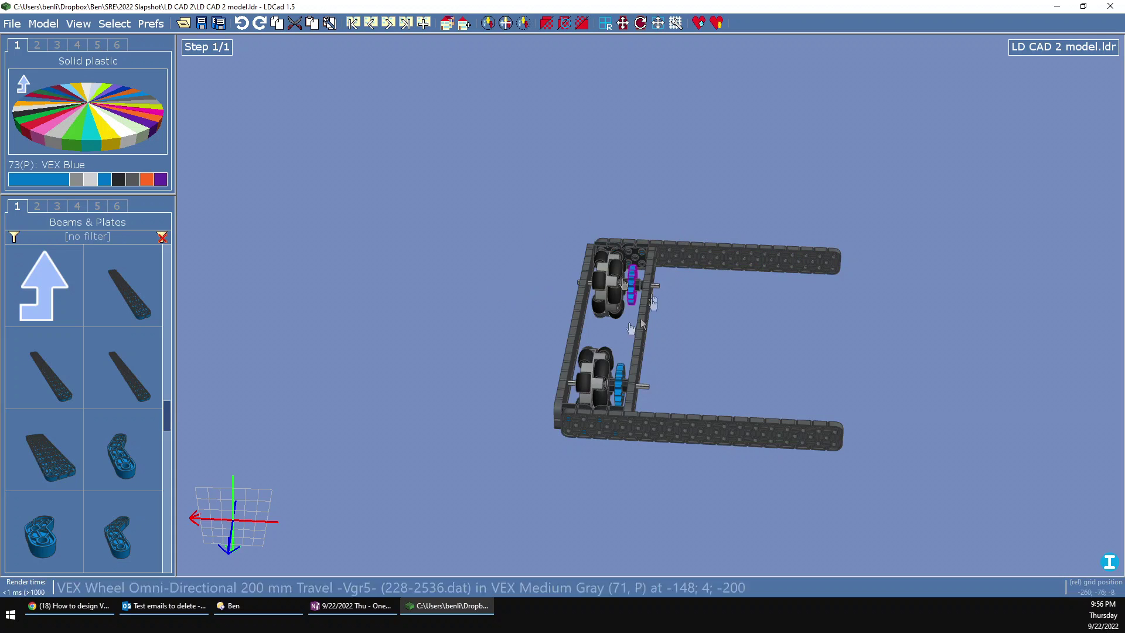
Select all parts of the model, clear the selection, and select all parts again.
key("ctrl+a")
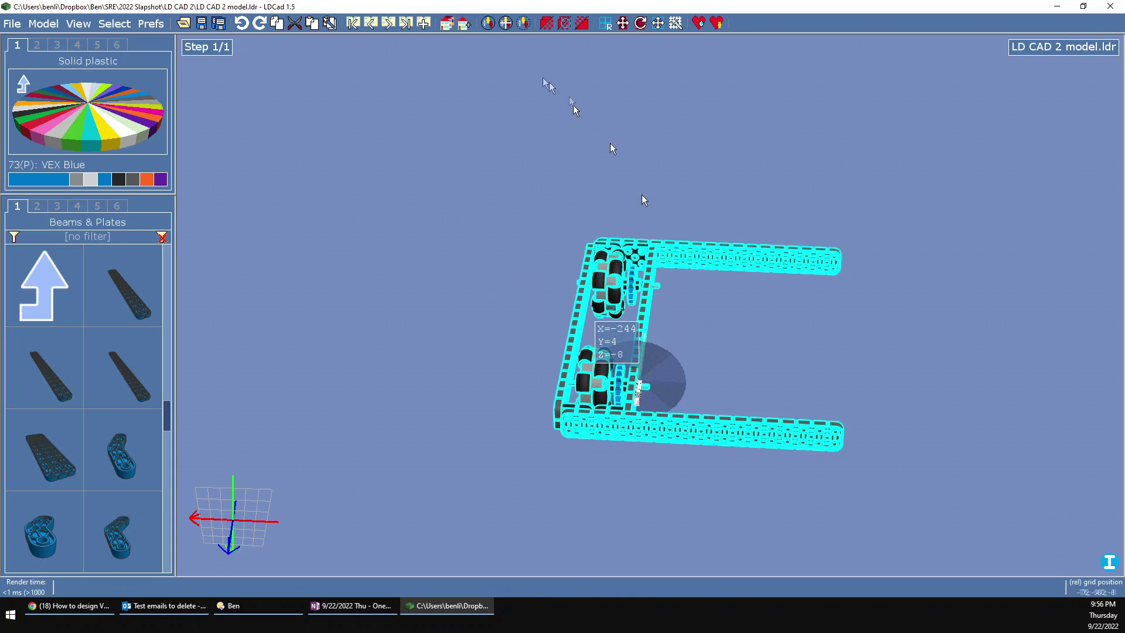
left_click(109, 26)
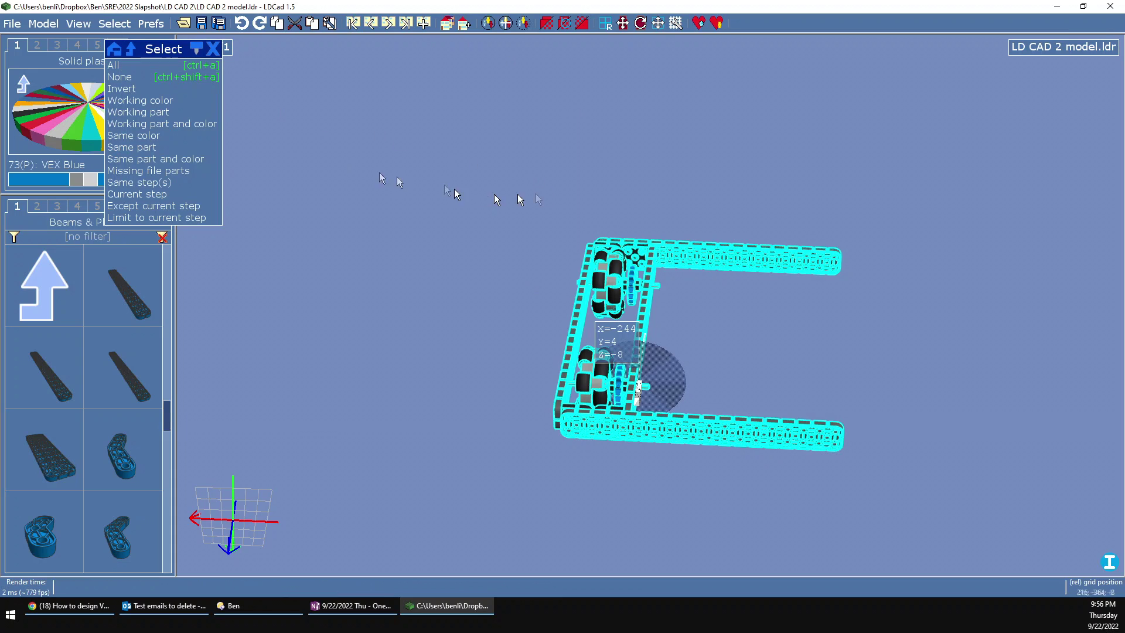
left_click(157, 77)
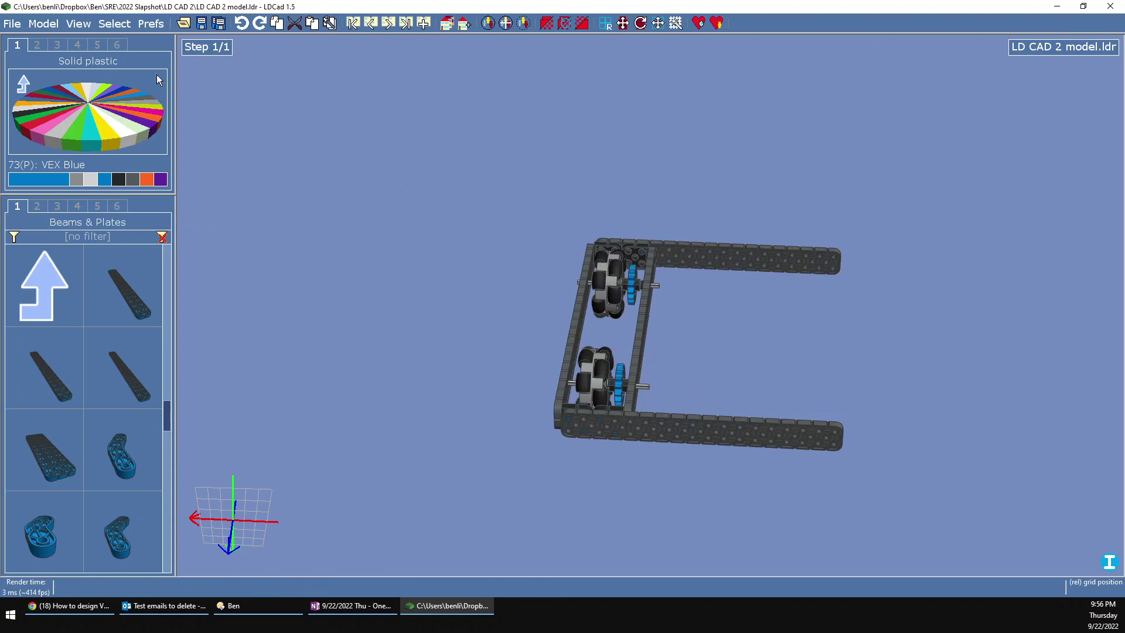
left_click(121, 25)
left_click(124, 66)
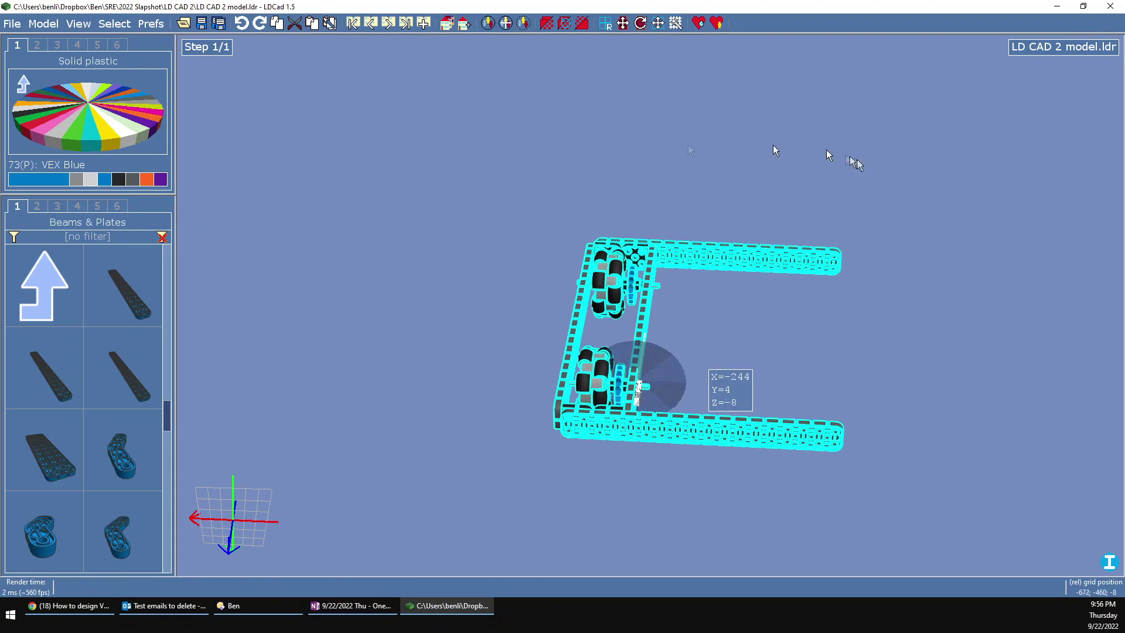
Exclude both 2 x 18 crossbeams from the selection and place a copy of the wheel side, turned around, near their free ends.
left_click(743, 258, "ctrl")
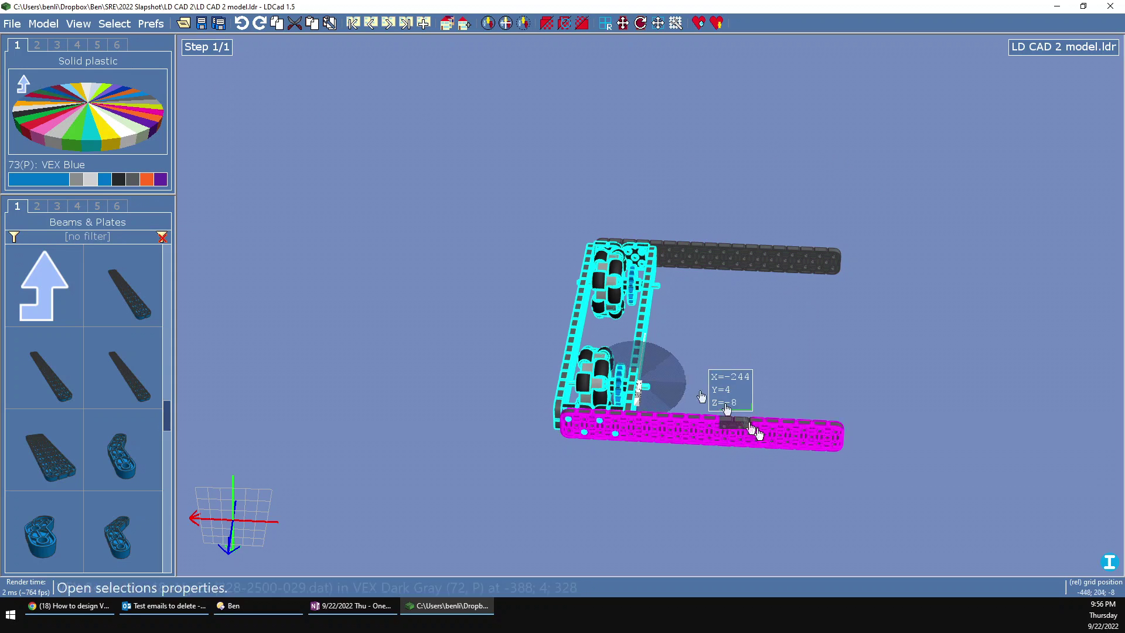
left_click(756, 433, "ctrl")
left_click_drag(574, 269, 840, 425)
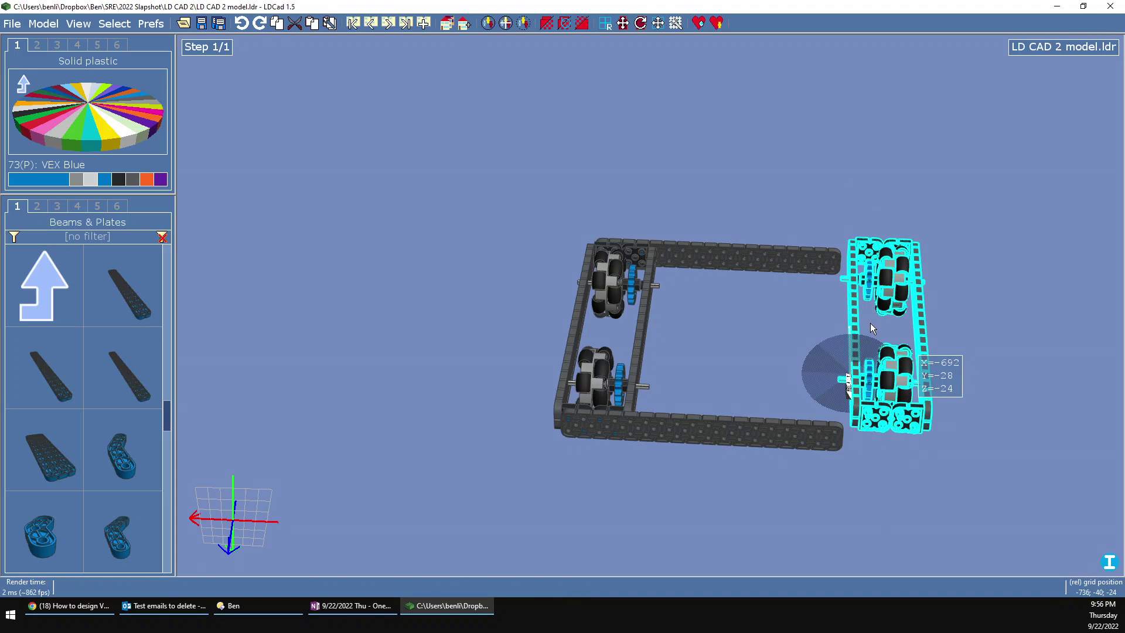
Move the copied wheel side inward to X=-532, between the free ends of the two crossbeams.
key("Left")
key("Left")
key("Left")
key("Left")
key("Left")
key("Left")
key("Left")
key("Left")
key("Left")
key("Left")
key("Left")
key("Left")
key("Left")
key("Left")
key("Left")
key("Left")
key("Left")
key("Left")
key("Left")
key("Left")
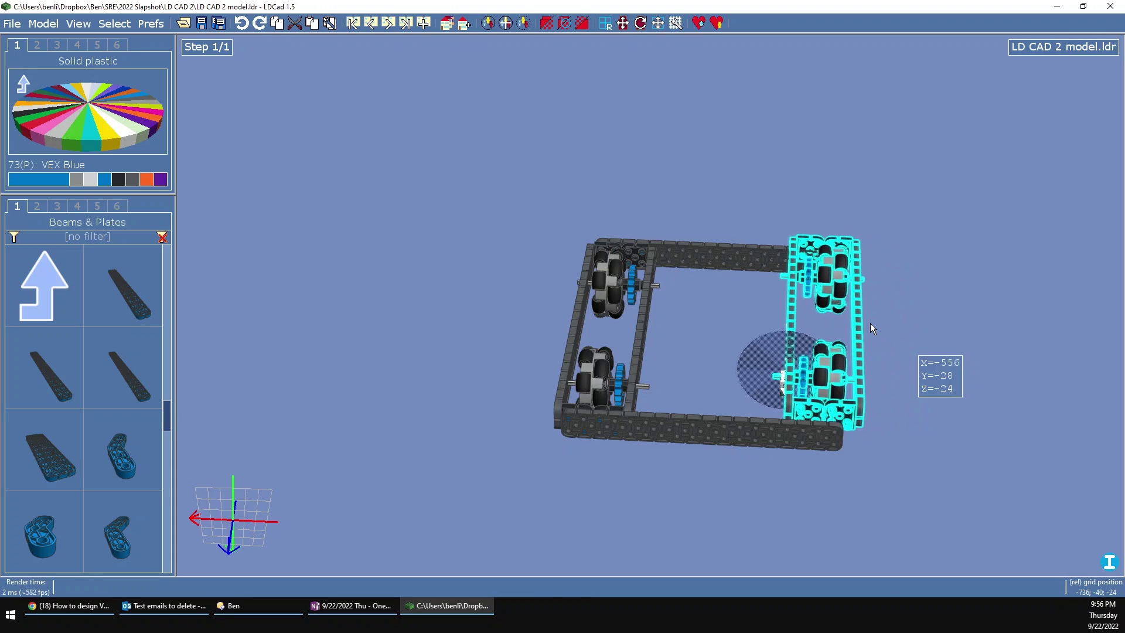
key("Left")
key("Left")
key("Left")
key("Left")
key("Left")
key("Left")
key("Down")
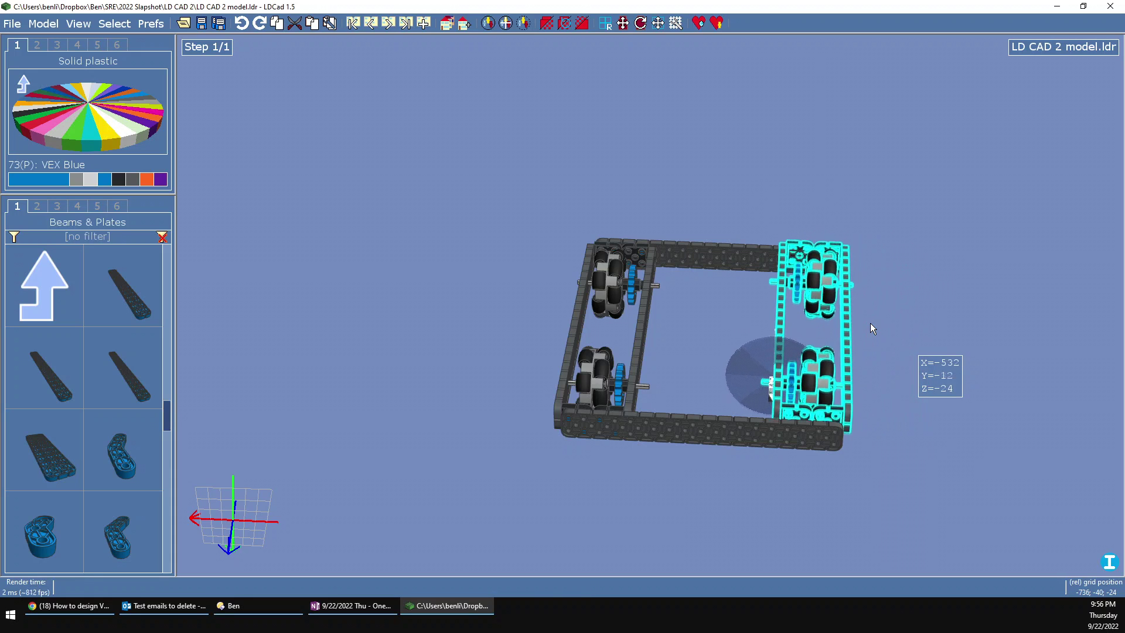
Adjust the copied wheel side's height to Y=4 so it is level with the crossbeams.
key("Page_Down")
key("Page_Down")
key("Page_Down")
right_click_drag(870, 328, 804, 396)
scroll(838, 339, "up", 5)
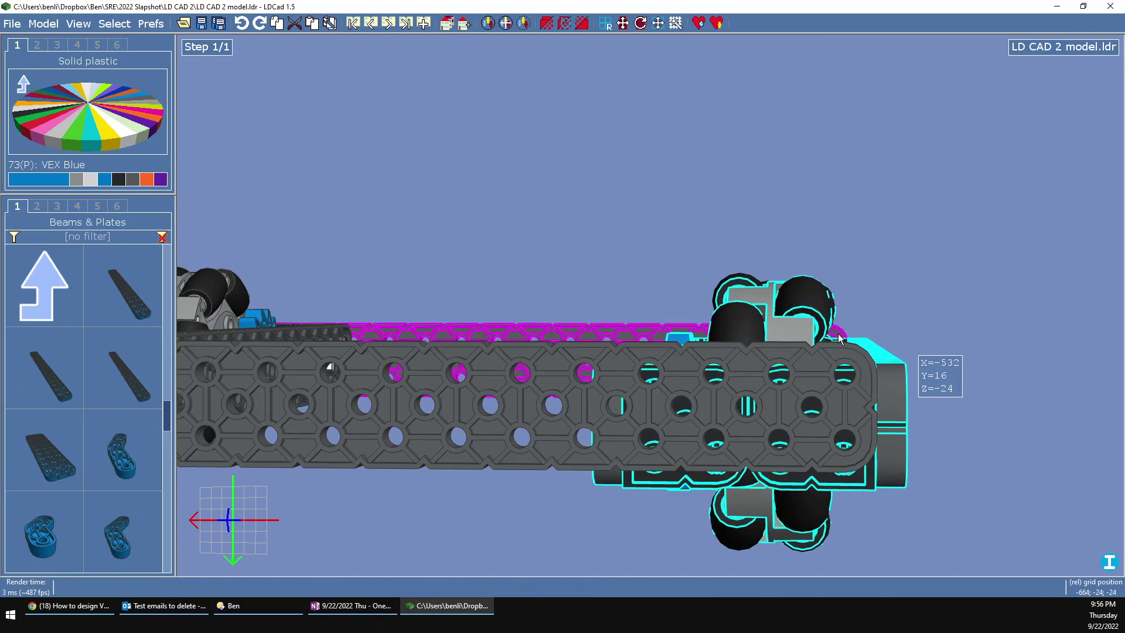
key("Page_Up")
key("Page_Up")
key("Page_Up")
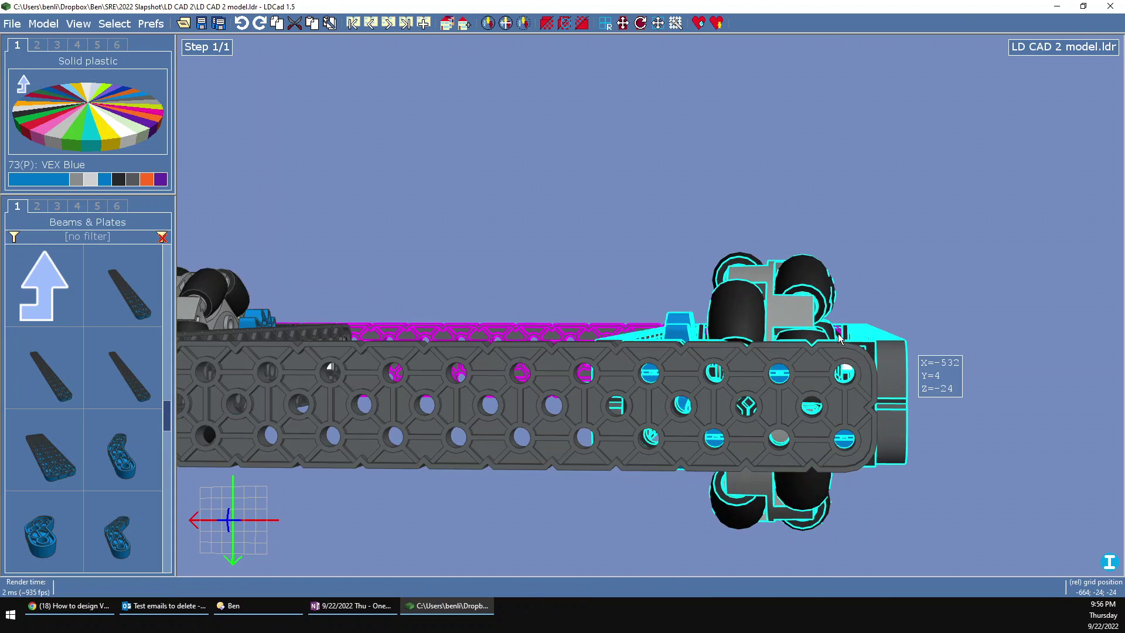
right_click_drag(847, 332, 742, 352)
scroll(739, 350, "down", 5)
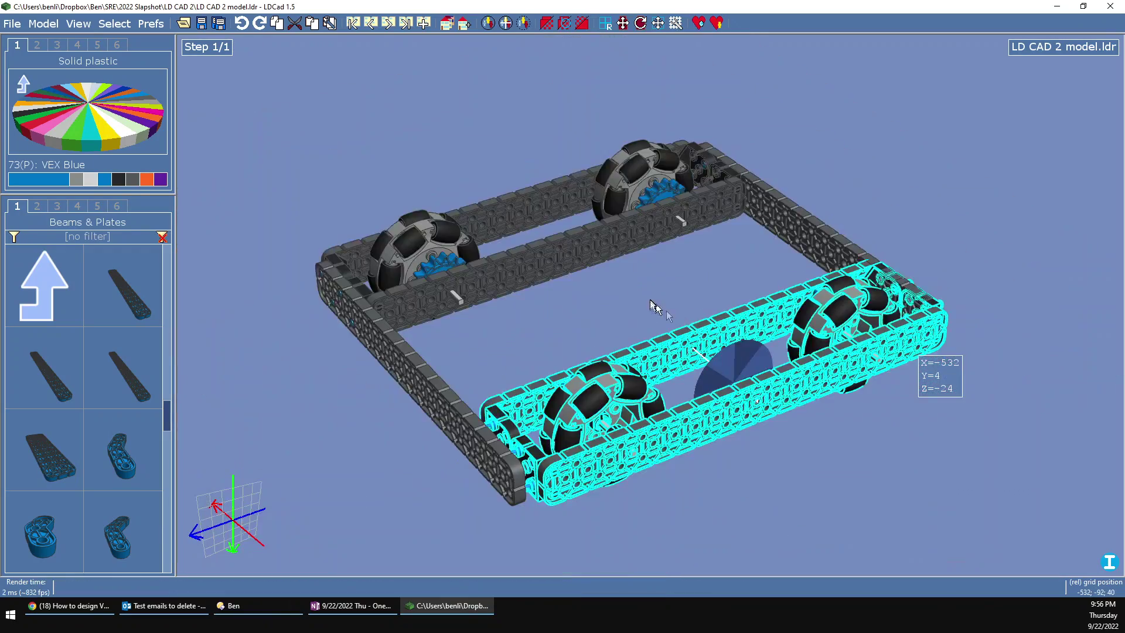
Shift the copied wheel side lengthwise to Z=-8 so it lines up with both crossbeams, and clear the selection.
right_click_drag(650, 301, 632, 346)
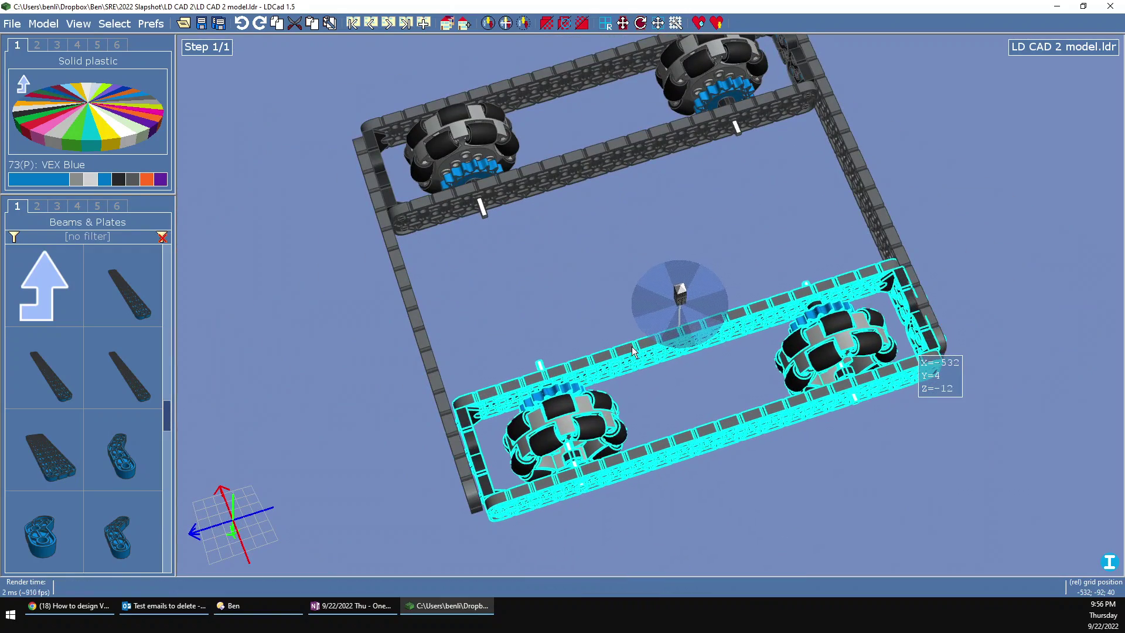
right_click_drag(631, 346, 686, 361)
left_click(687, 343)
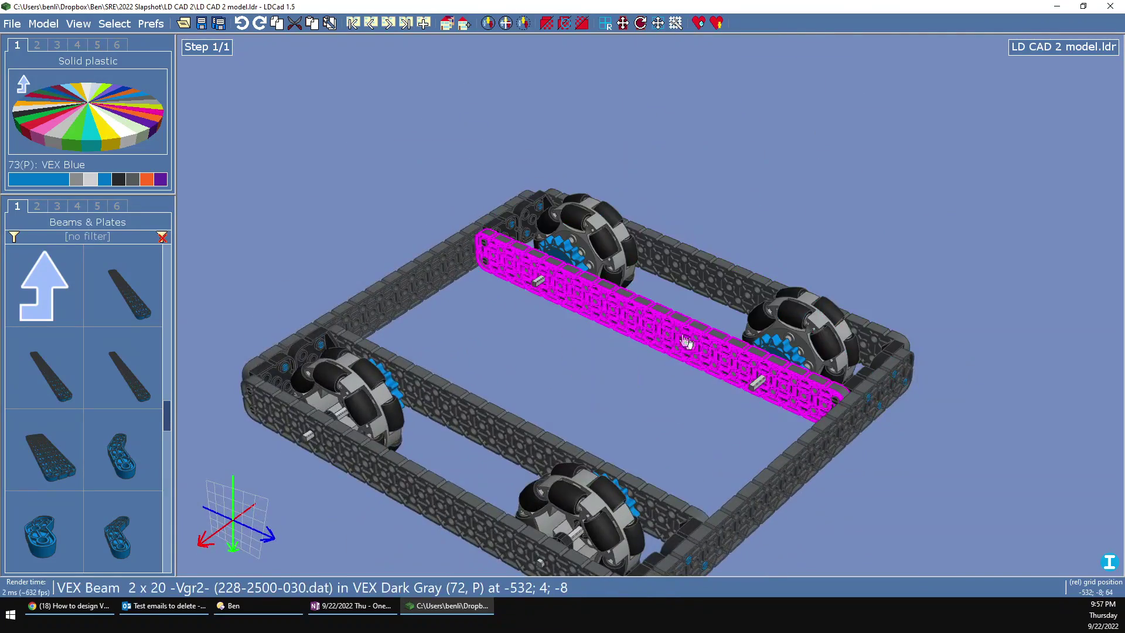
scroll(569, 289, "down", 4)
scroll(375, 325, "up", 2)
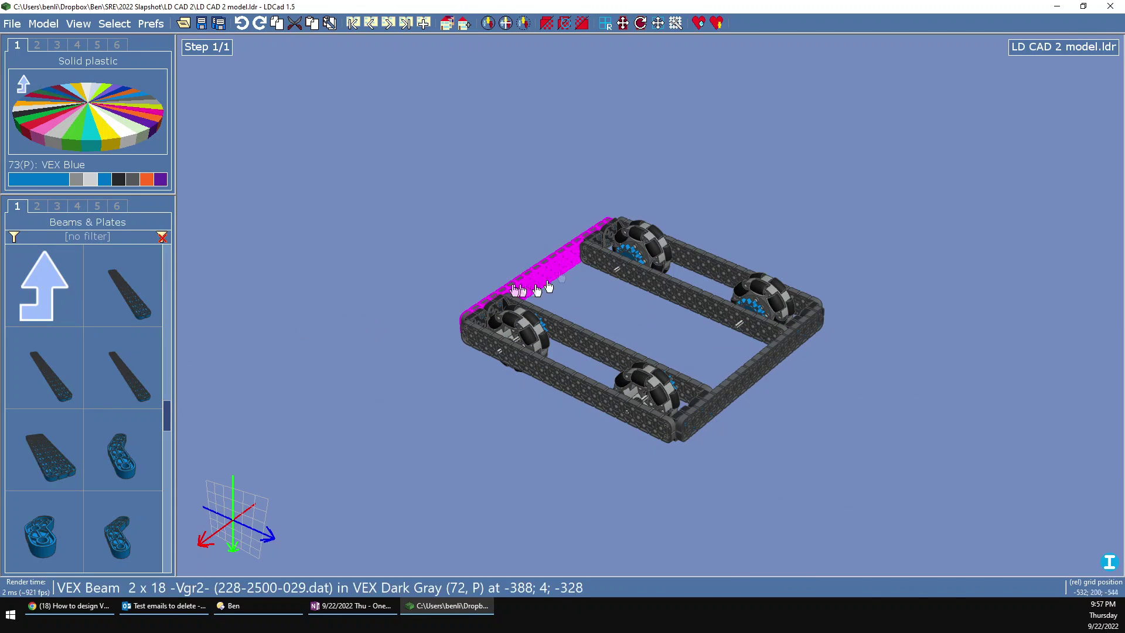
Duplicate a blue 1x1 pin from a corner, rotate it 90 degrees and place it on the second side's inner beam near a wheel axle.
scroll(726, 442, "down", 2)
scroll(695, 419, "up", 10)
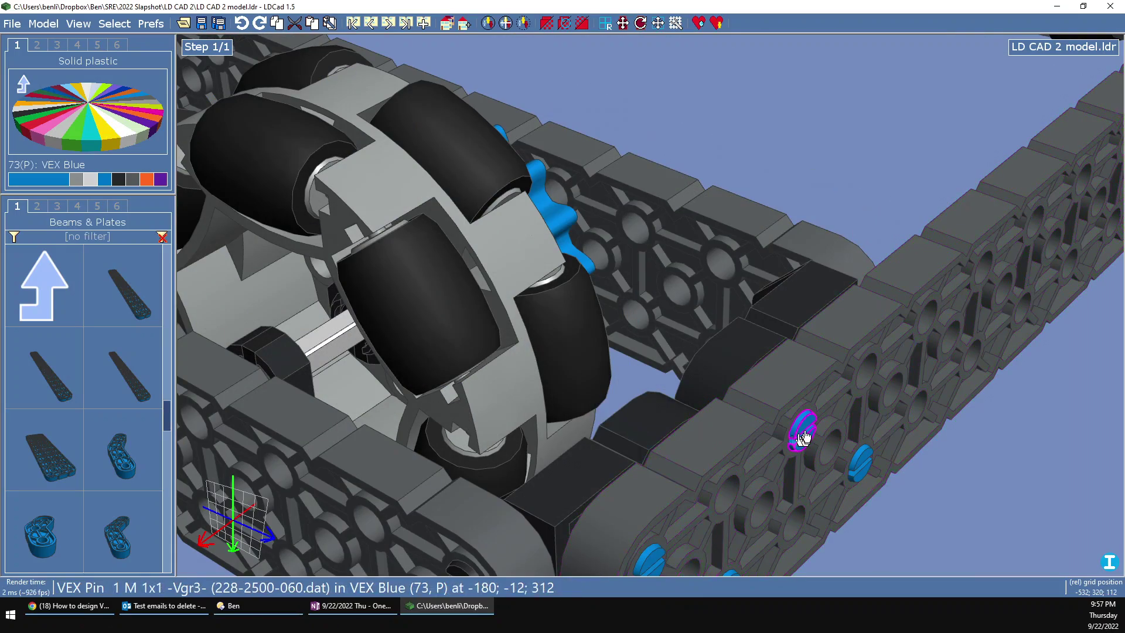
left_click(803, 431)
key("ctrl+v")
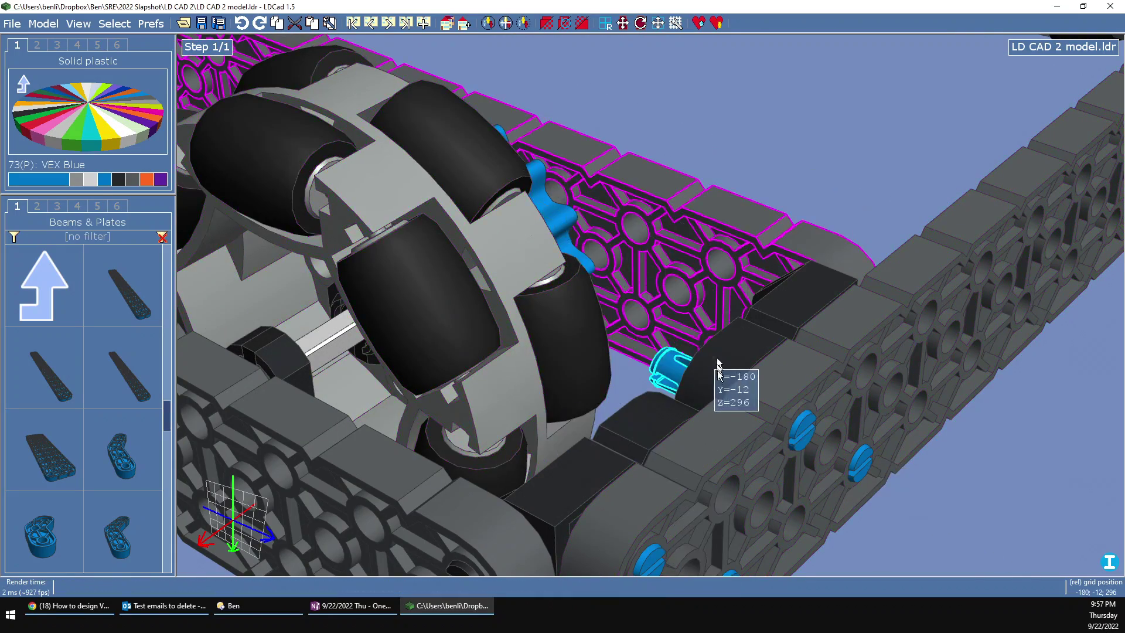
scroll(717, 367, "down", 8)
scroll(697, 319, "up", 2)
left_click(542, 126)
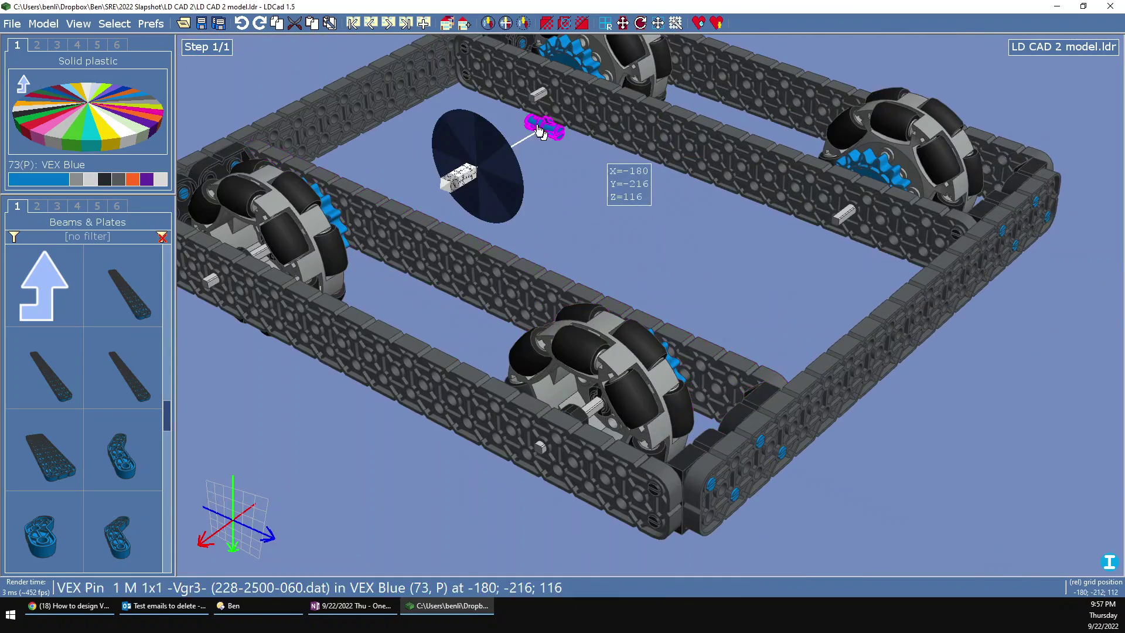
left_click_drag(533, 119, 540, 171)
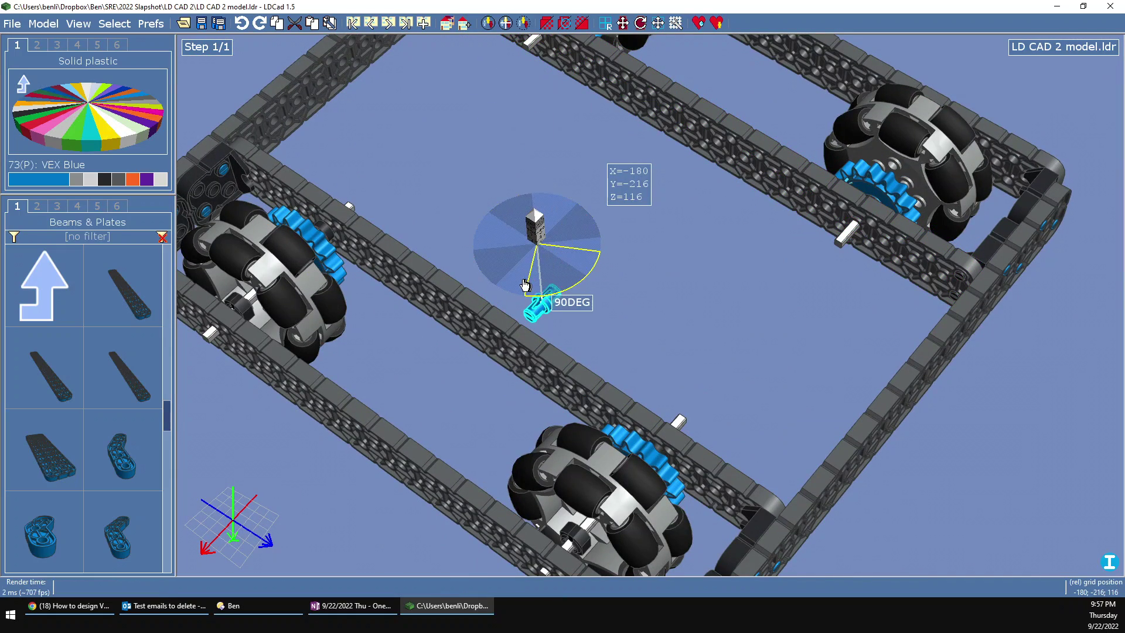
left_click_drag(547, 324, 536, 65)
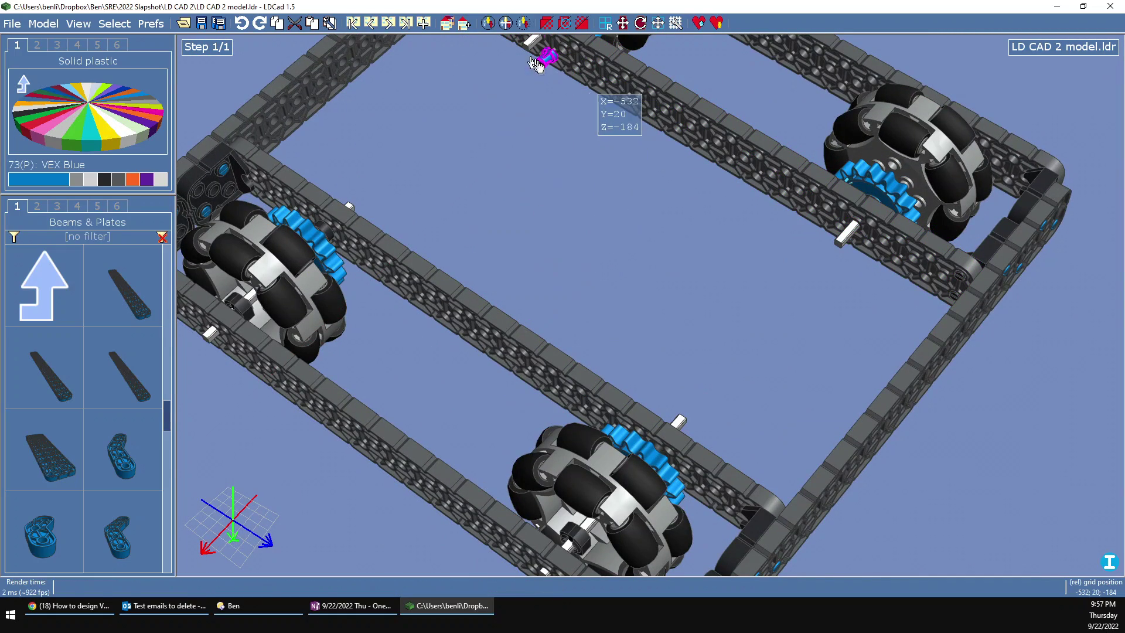
Place another pin copy across the same axle on the inner beam at X=-532, Y=-12, Z=-216.
left_click_drag(463, 170, 483, 154)
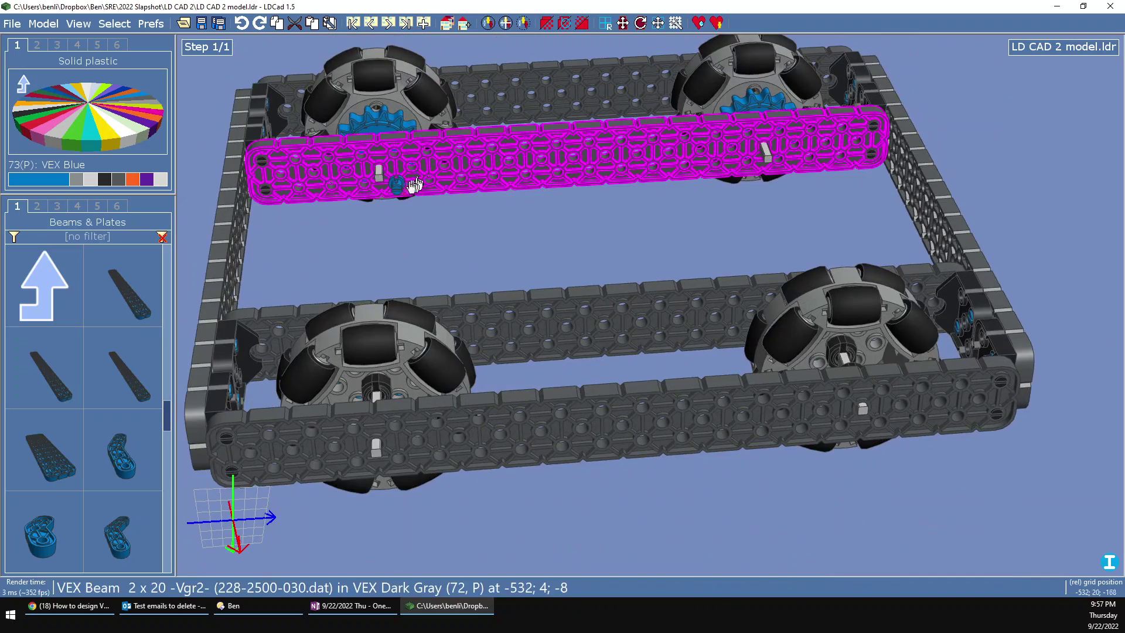
left_click_drag(400, 186, 352, 165)
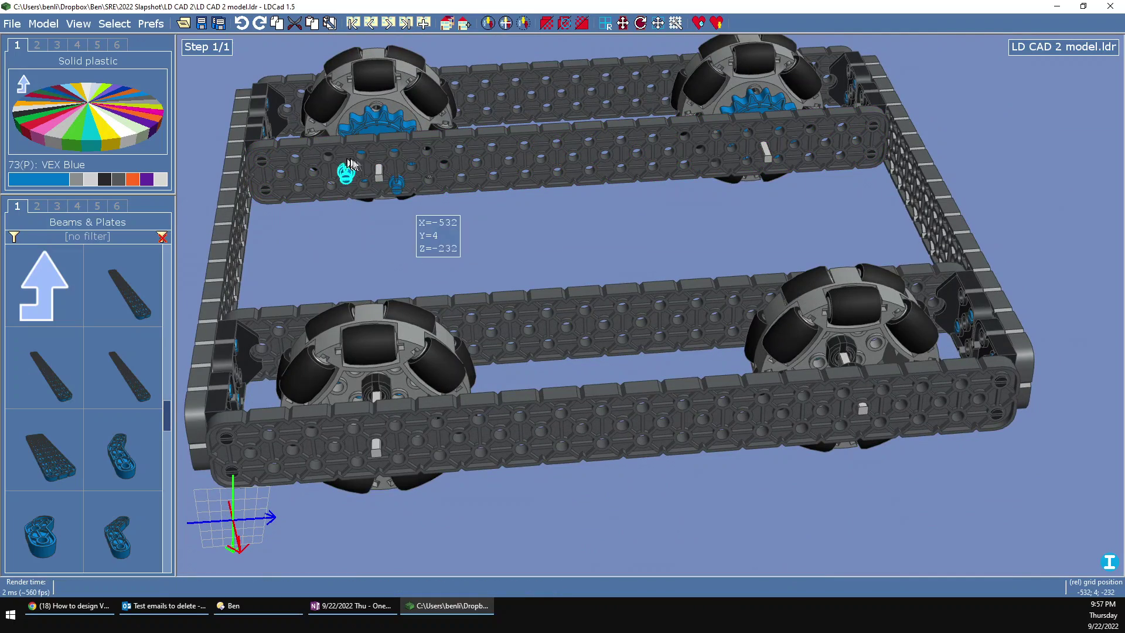
left_click_drag(339, 267, 625, 325)
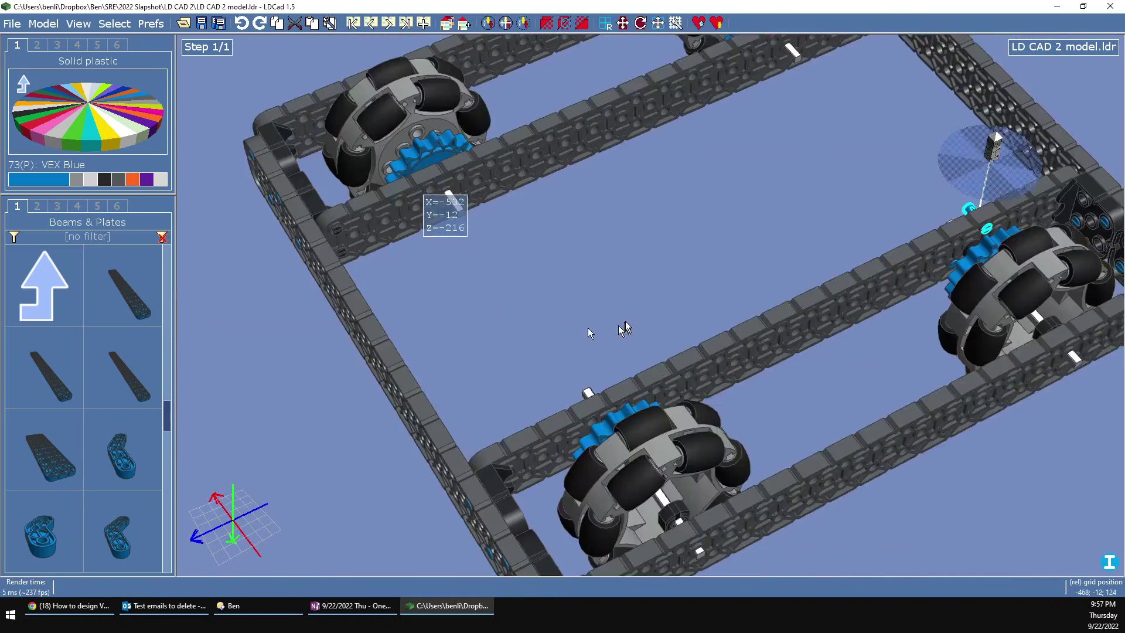
Copy the pins to the first side's inner beam, placing one on each side of the wheel axle.
scroll(627, 321, "down", 4)
scroll(650, 277, "up", 5)
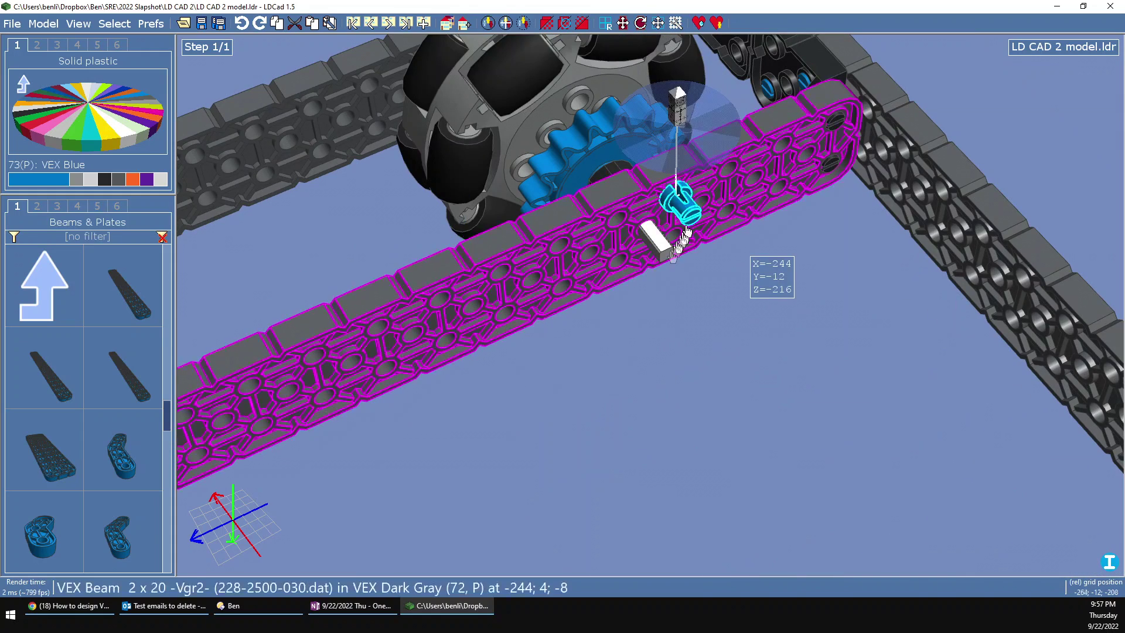
left_click_drag(684, 216, 630, 285, "ctrl")
left_click(578, 362)
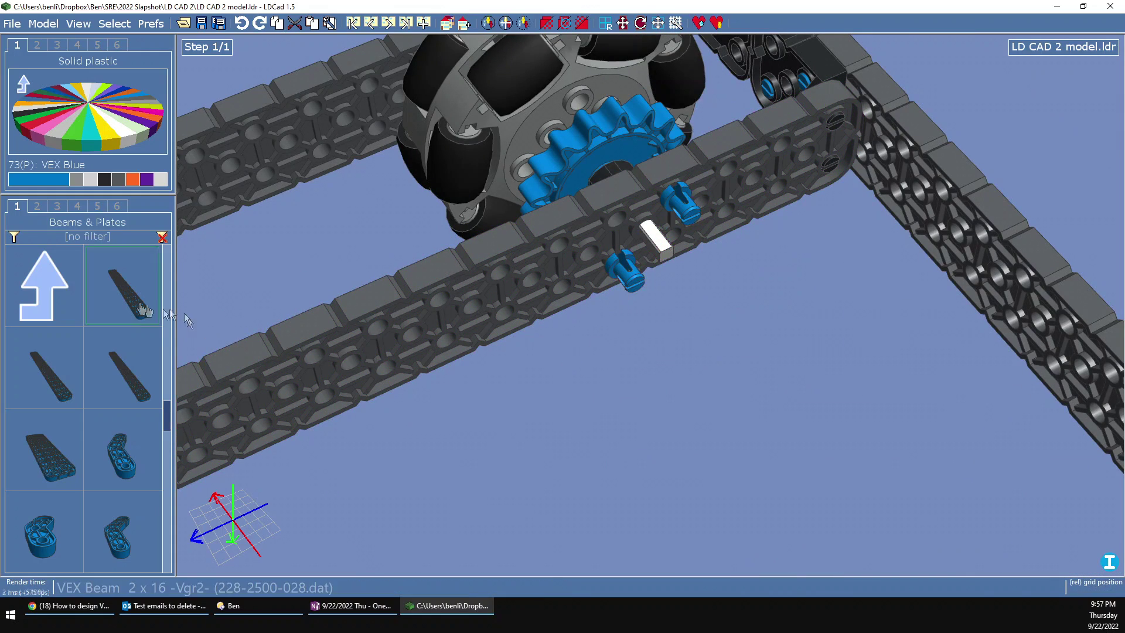
Return to the Sorted parts group and set the current color to VEX Dark Gray.
left_click(60, 297)
left_click(90, 181)
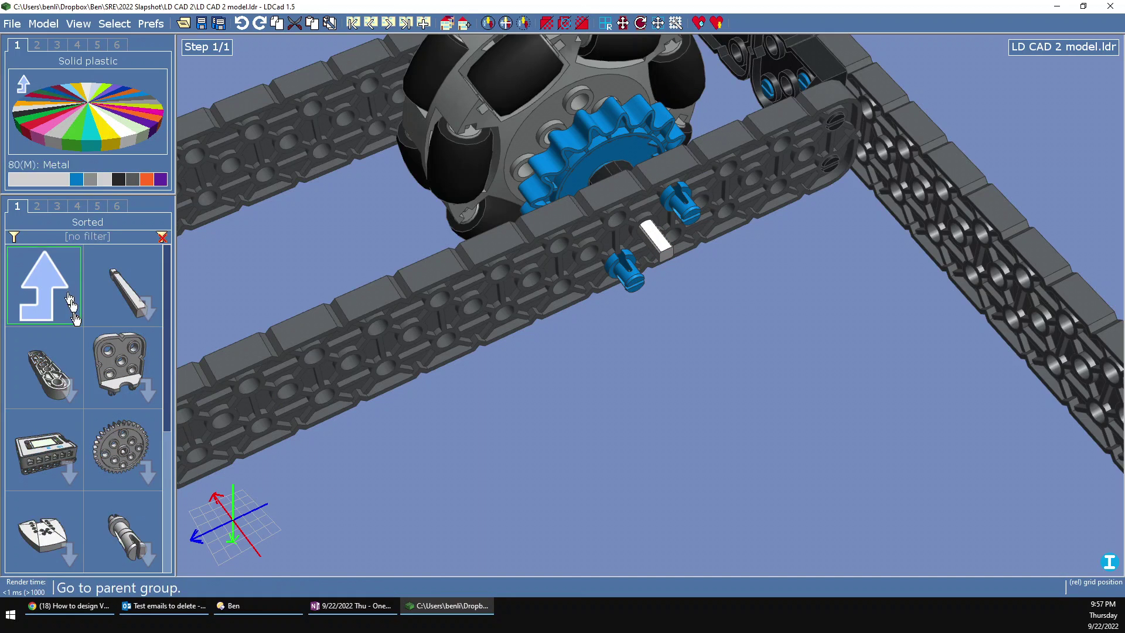
left_click(93, 187)
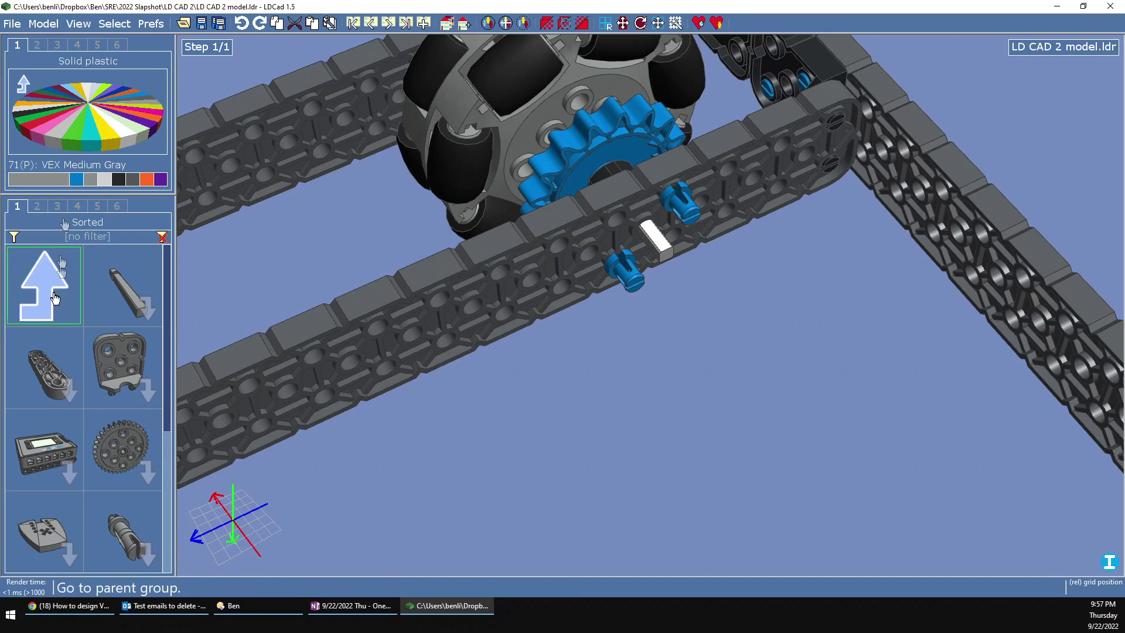
left_click(138, 185)
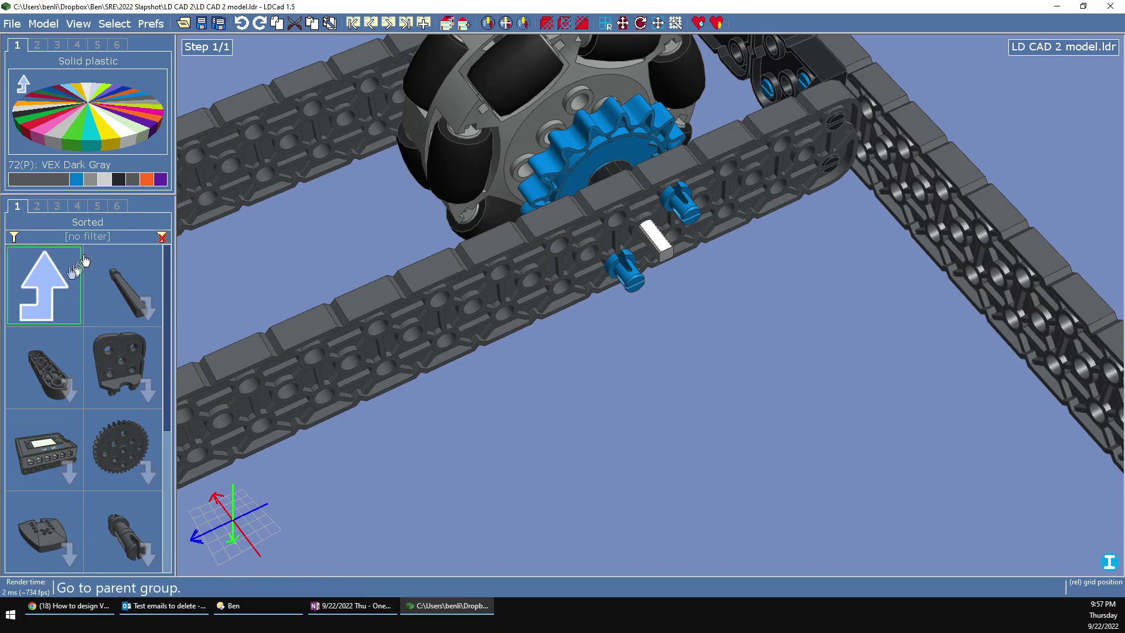
Open the Control System parts group and find the VEX Smart Motor.
left_click(69, 278)
left_click(48, 294)
scroll(48, 396, "down", 1)
left_click(48, 396)
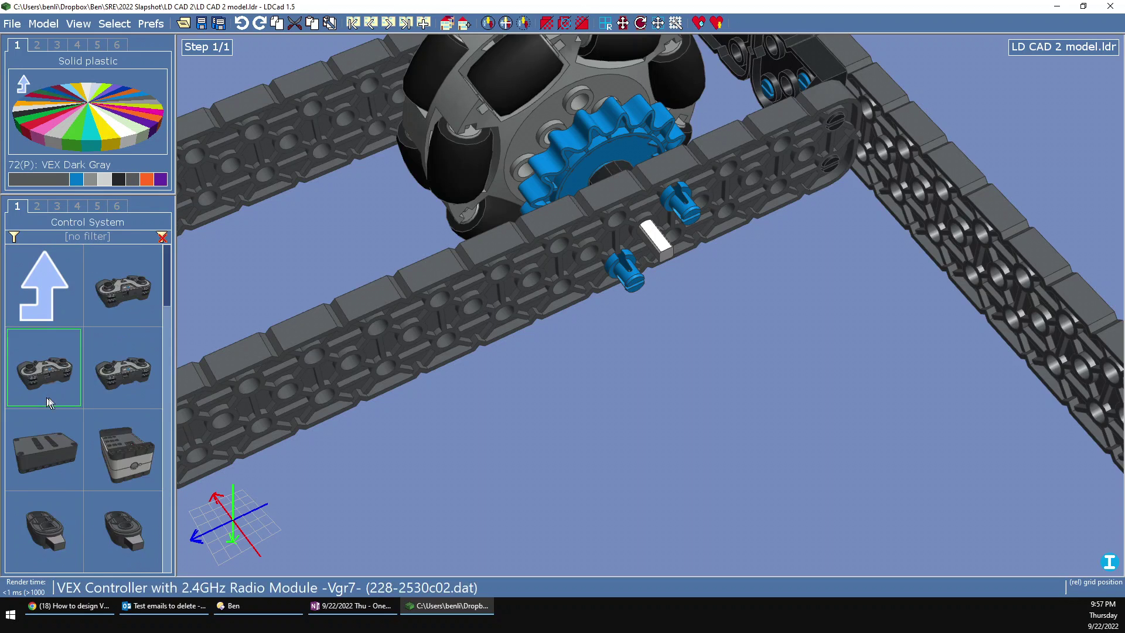
scroll(43, 393, "down", 3)
scroll(71, 396, "down", 2)
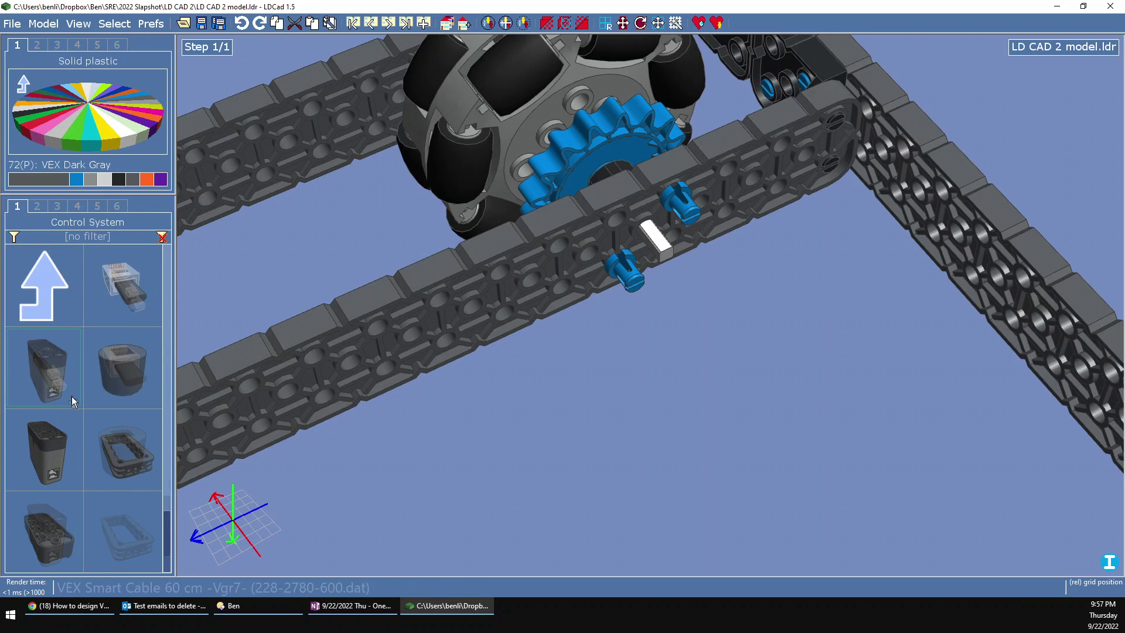
Add a VEX Smart Motor, rotate it -90 degrees, and seat it on the first side's inner-beam pins at X=-244, Y=4, Z=-200.
left_click_drag(71, 396, 773, 385)
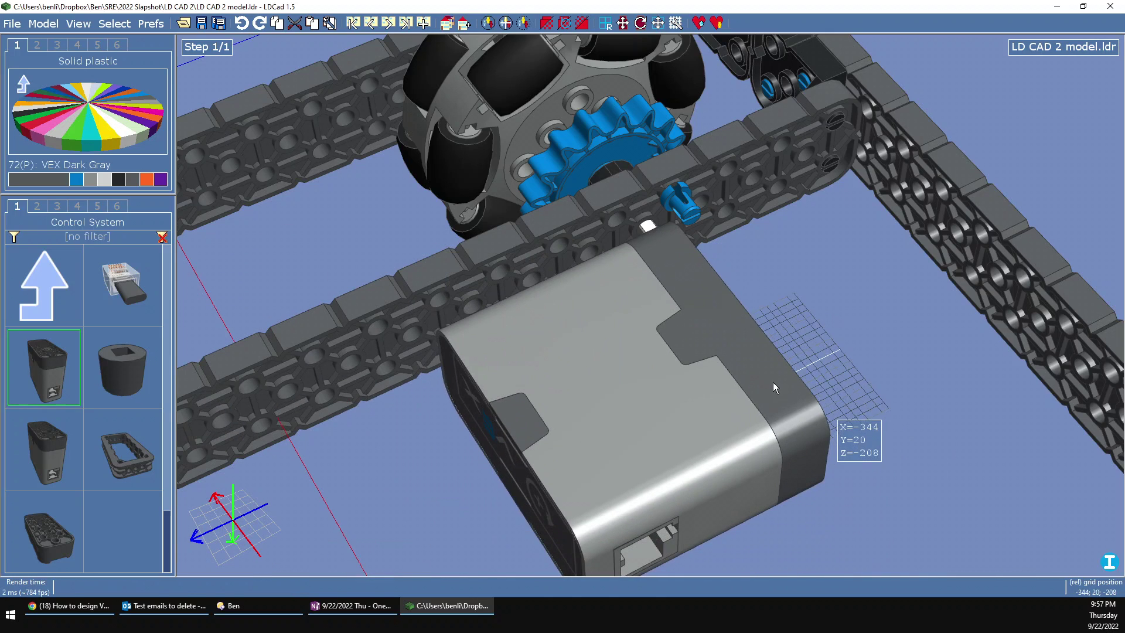
left_click_drag(683, 442, 811, 342, "ctrl")
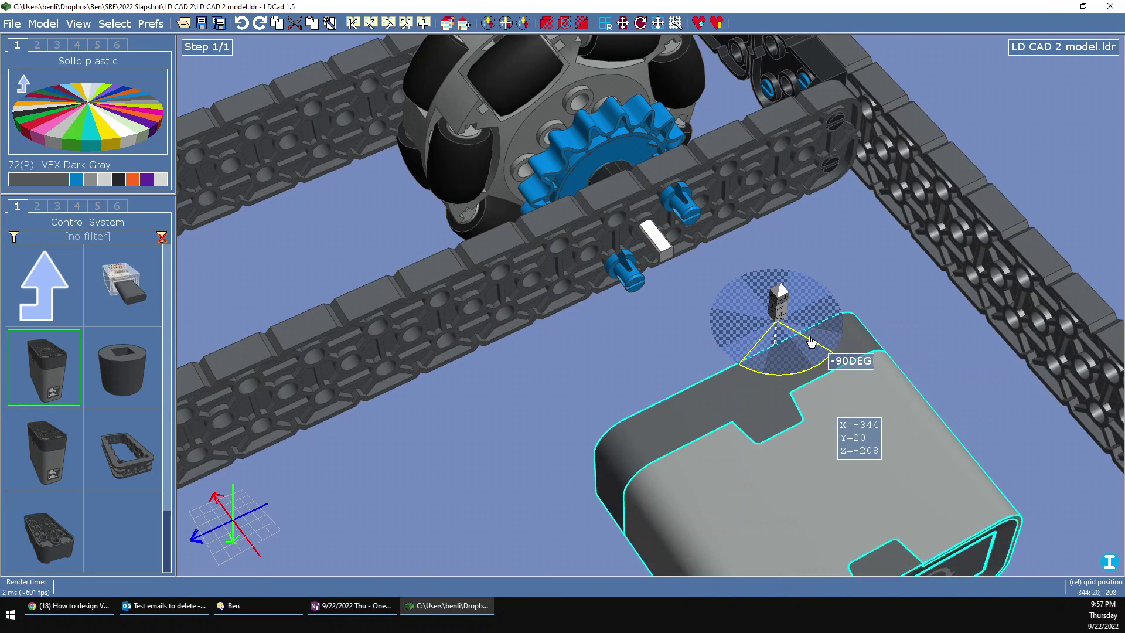
left_click_drag(796, 454, 673, 255)
mouse_move(587, 289)
right_mouse_down()
mouse_move(697, 283)
mouse_move(765, 259)
mouse_move(721, 242)
mouse_move(673, 275)
mouse_move(489, 304)
mouse_move(522, 292)
mouse_move(593, 304)
right_mouse_up()
Duplicate the Smart Motor, turn it to face the opposite inner beam, and move it toward that beam.
left_click_drag(596, 320, 603, 368, "ctrl")
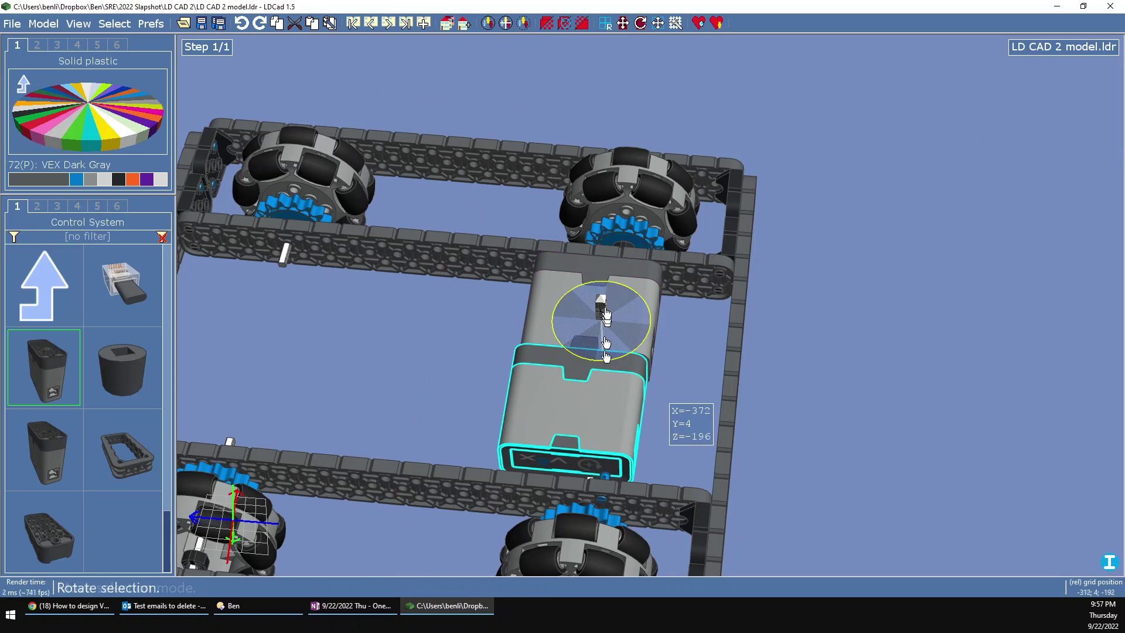
left_click_drag(622, 323, 524, 324)
left_click_drag(605, 369, 601, 423)
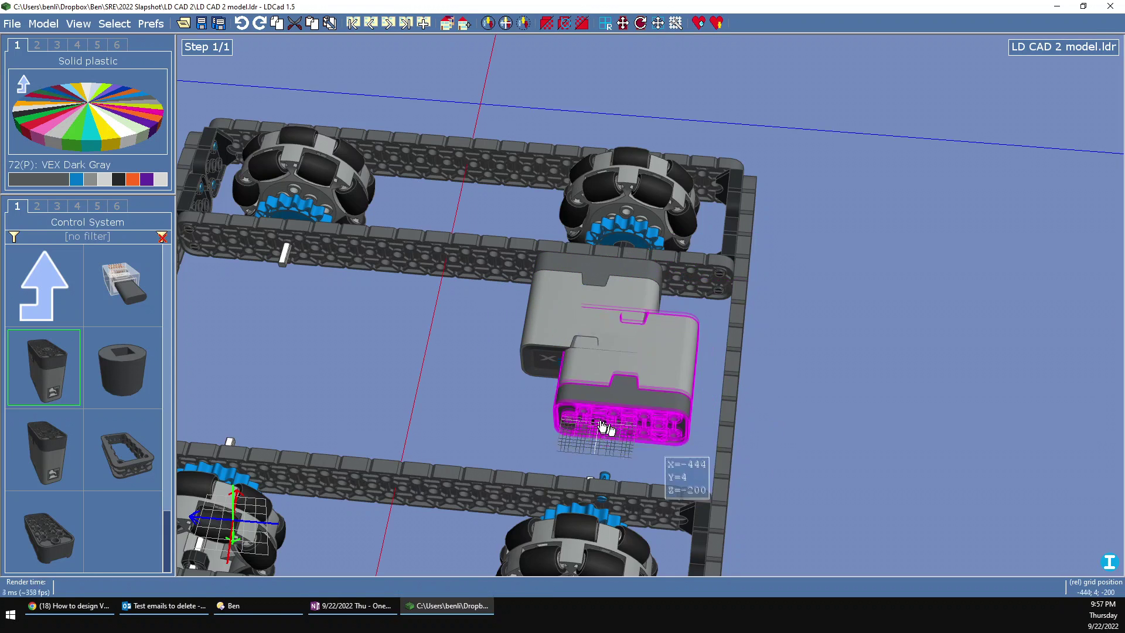
Move the second Smart Motor against the opposite side's inner beam at X=-532, Y=4.
right_click_drag(602, 423, 536, 372)
right_click_drag(628, 328, 621, 378)
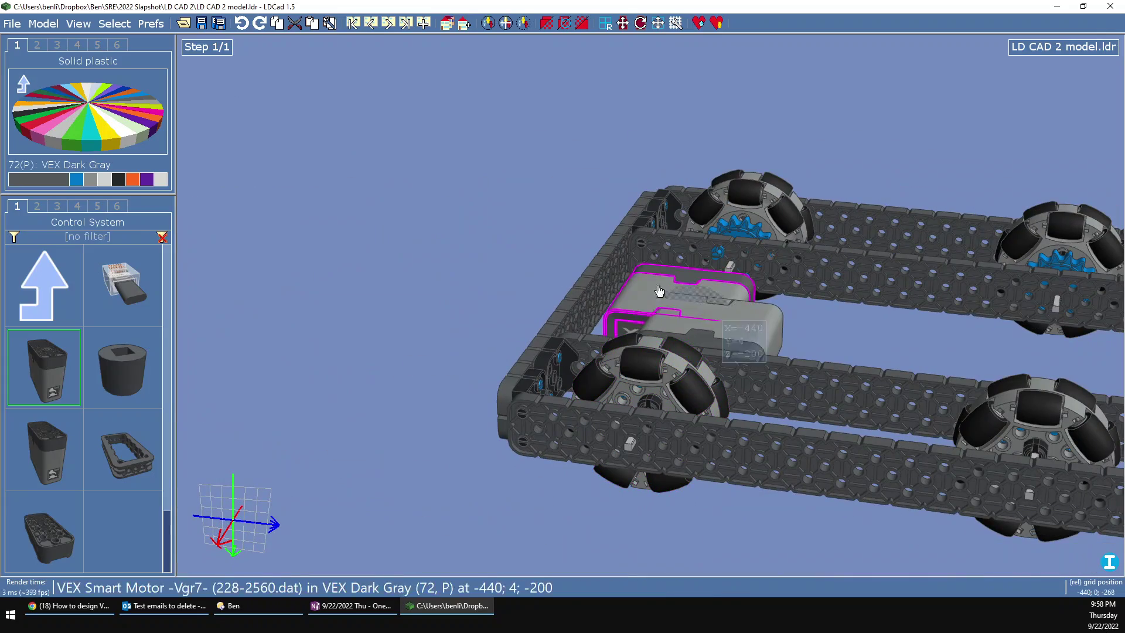
left_click_drag(660, 293, 695, 298)
right_click_drag(696, 299, 727, 345)
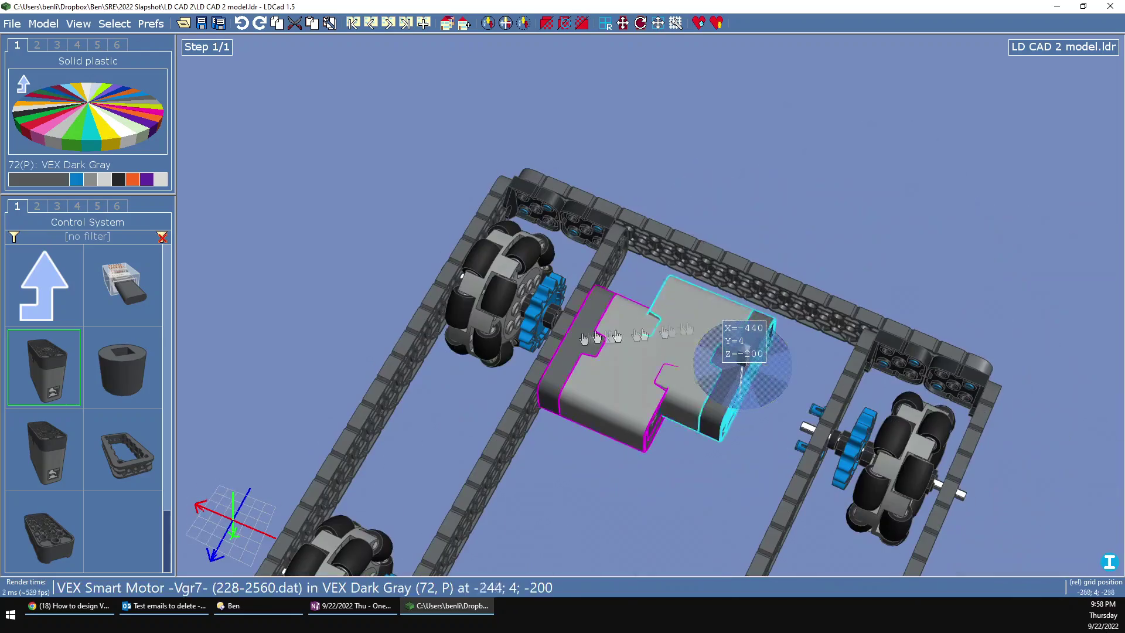
left_click_drag(726, 346, 735, 399)
right_click_drag(739, 410, 703, 419)
left_click(703, 419)
left_click(660, 343)
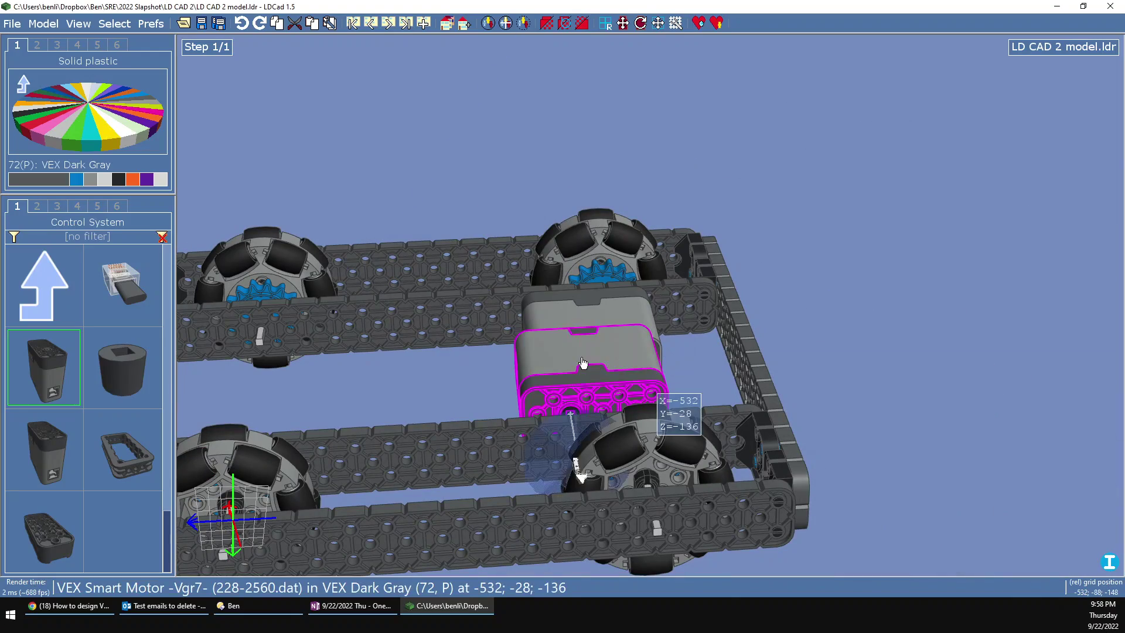
left_click_drag(583, 367, 600, 493)
right_click_drag(472, 364, 202, 364)
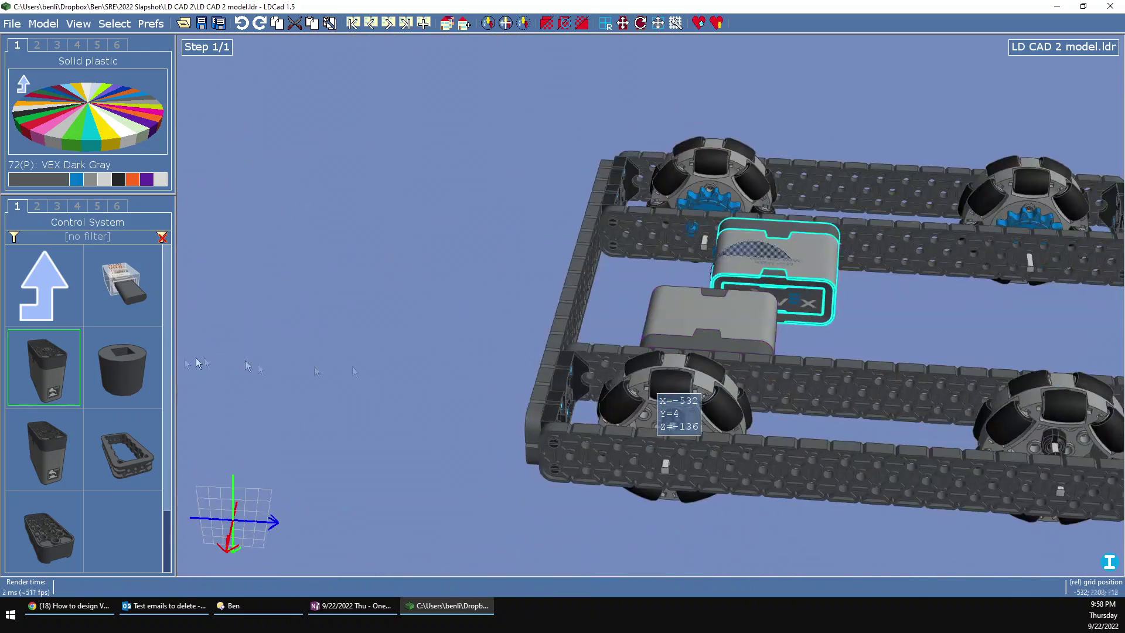
Slide the second Smart Motor along the inner beam to Z=-200 so it lines up with the axle and pins.
key("Left")
key("Left")
key("Left")
key("Left")
key("Left")
key("Left")
key("Left")
key("Left")
scroll(723, 216, "up", 5)
right_click_drag(723, 216, 529, 349)
scroll(530, 349, "down", 6)
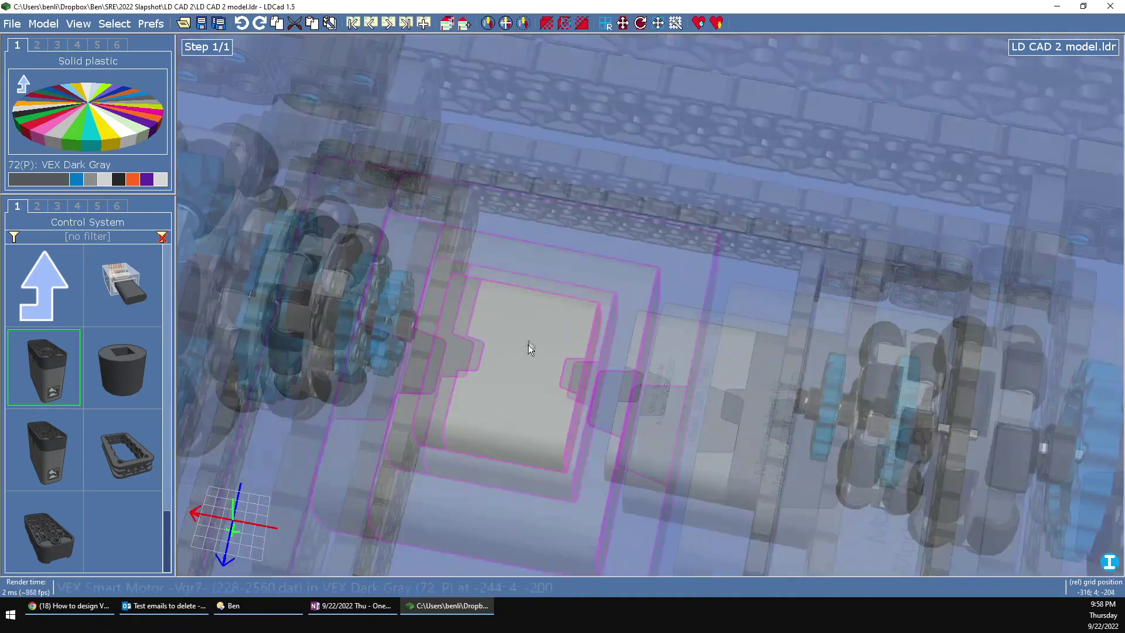
scroll(599, 431, "up", 3)
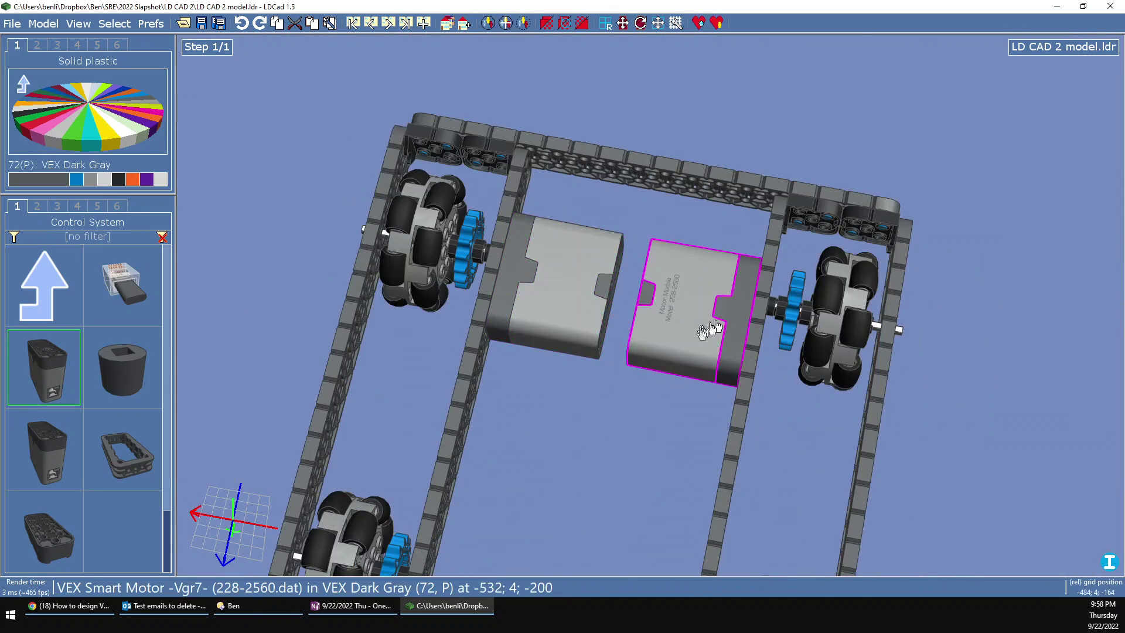
Add a closed VEX Chain (40 links) from the chain templates near the two motors, as a new MPD submodel.
scroll(691, 339, "down", 3)
scroll(684, 362, "up", 4)
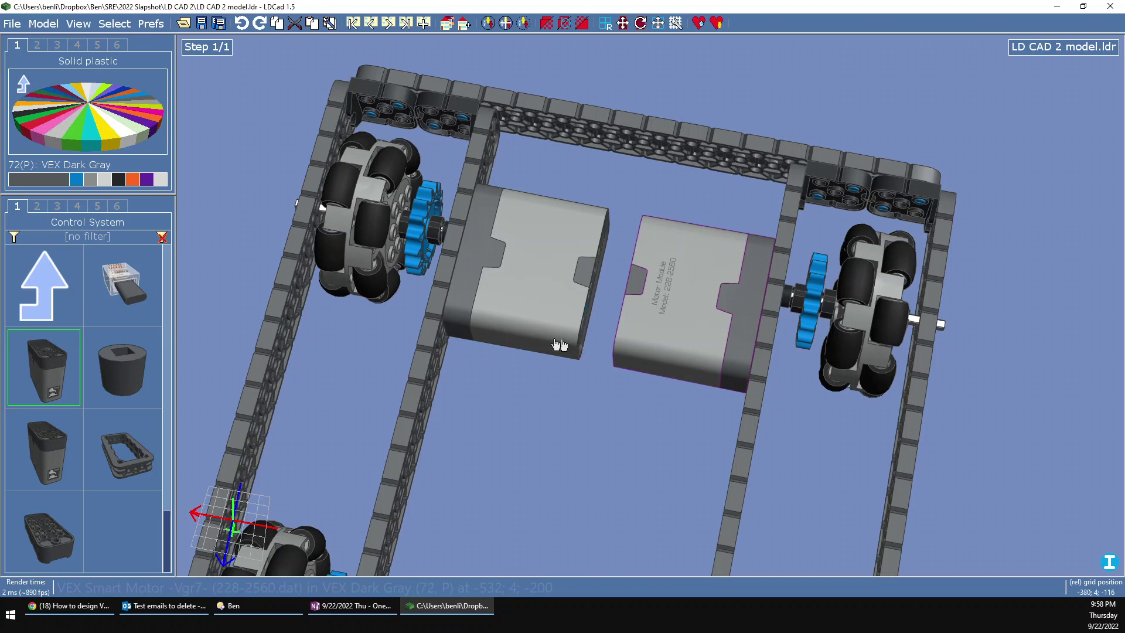
left_click(58, 290)
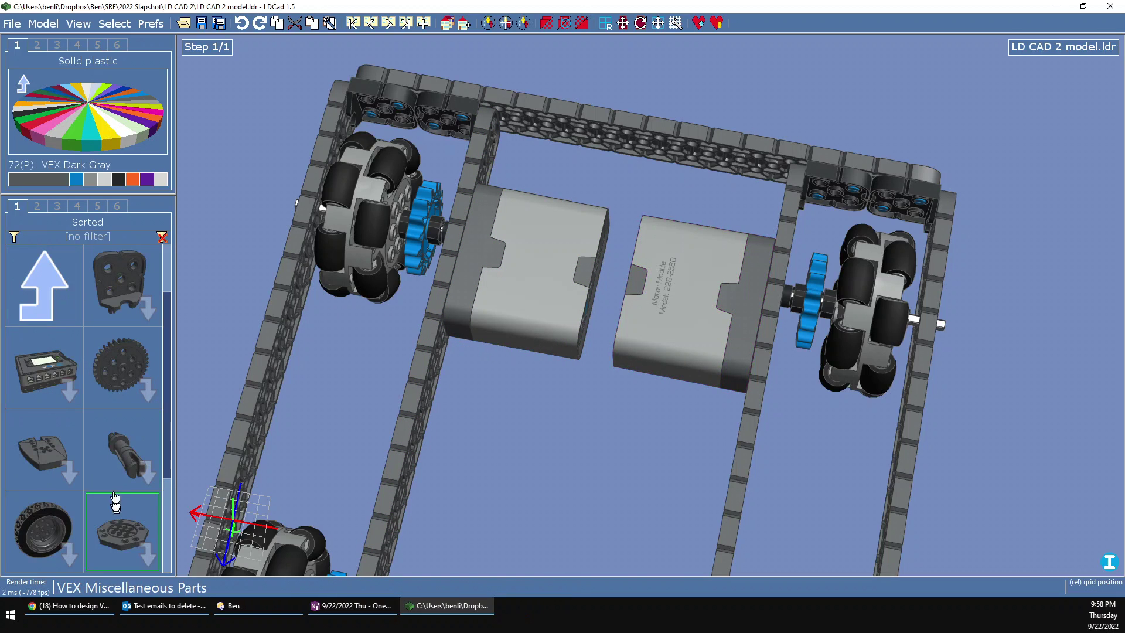
left_click(41, 318)
left_click(122, 455)
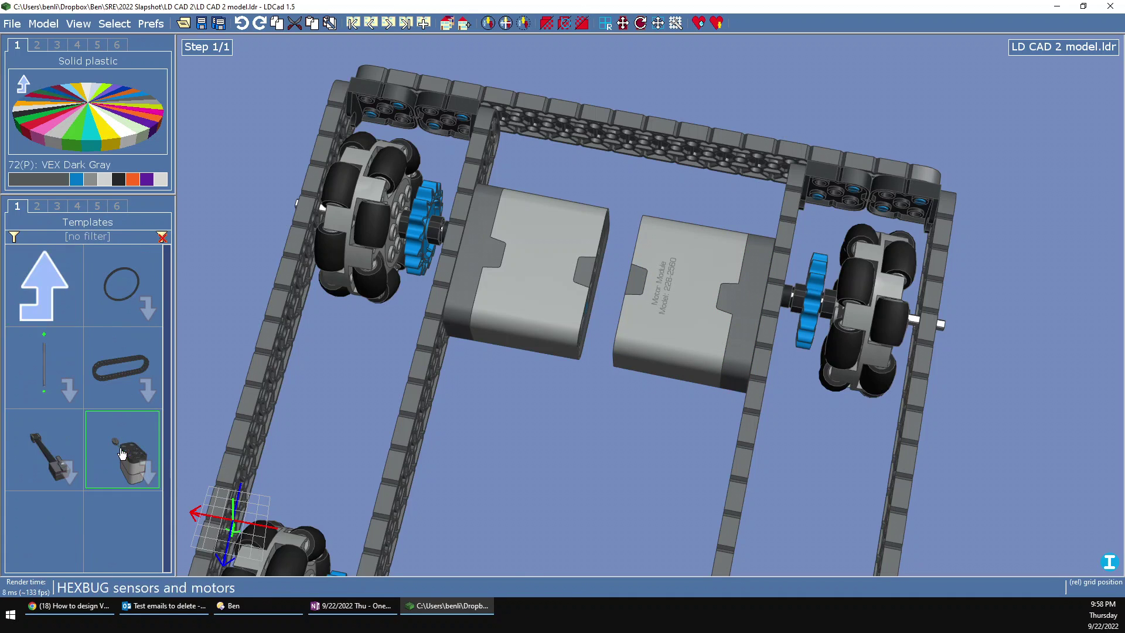
left_click(130, 370)
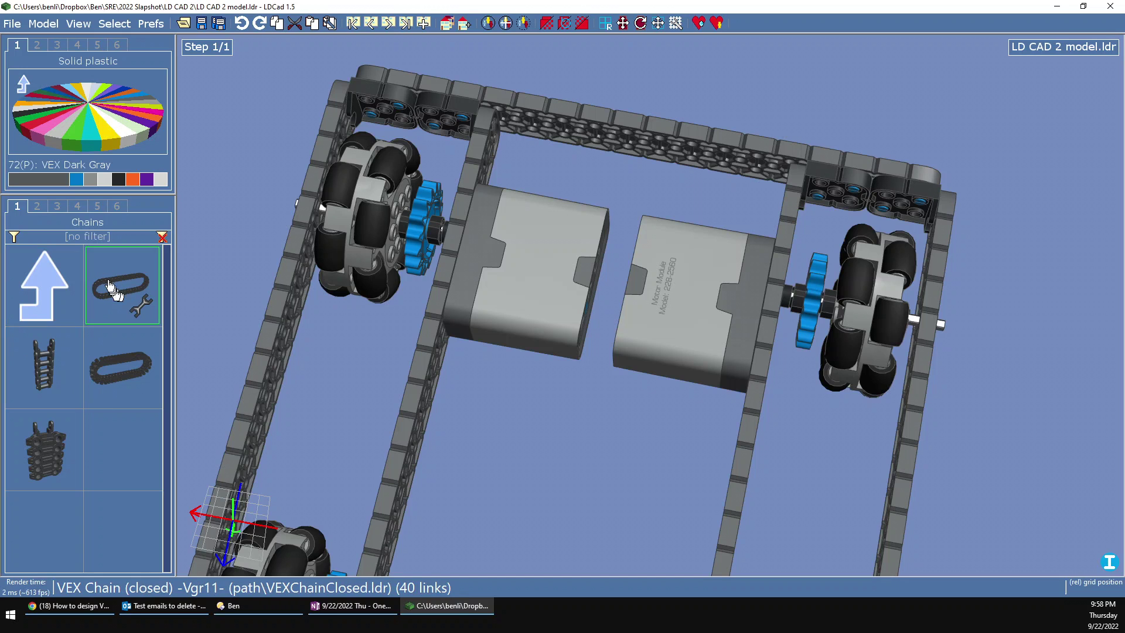
left_click_drag(184, 278, 638, 193)
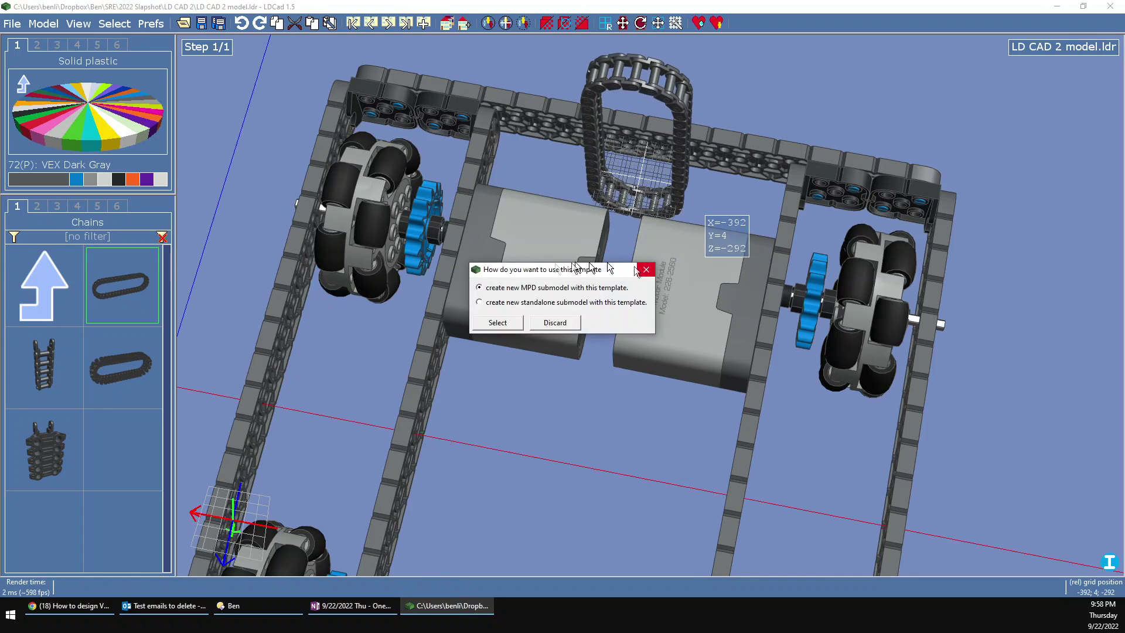
left_click(497, 323)
left_click(443, 427)
right_click_drag(633, 347, 450, 282)
right_click_drag(801, 365, 937, 416)
left_click_drag(835, 353, 790, 359)
right_click_drag(790, 358, 808, 338)
left_click_drag(580, 312, 545, 353)
key("ctrl+z")
key("ctrl+z")
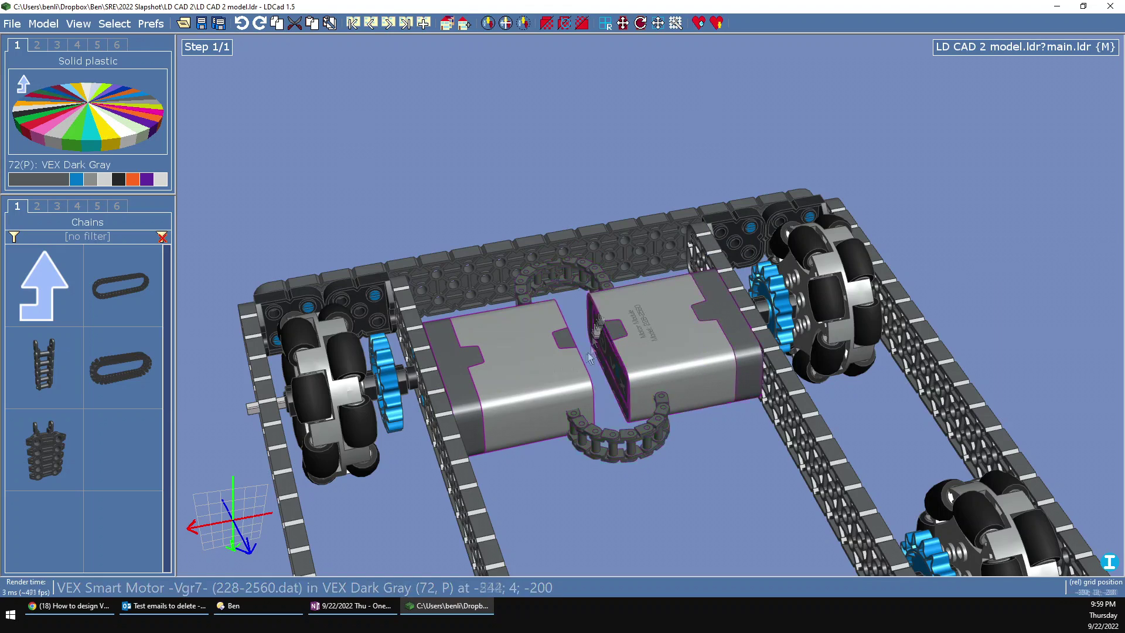
Move the chain from between the motors over to the first side's motor-end sprocket at X=-200.
left_click(577, 269)
left_click_drag(577, 320, 590, 350)
left_click_drag(568, 297, 384, 387)
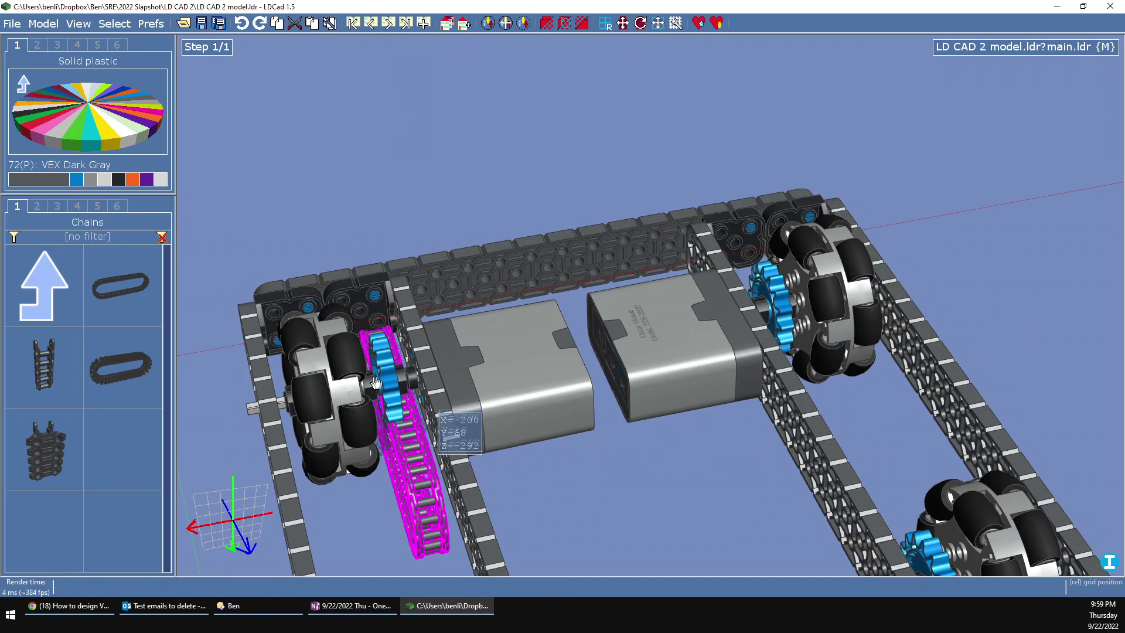
left_click(382, 381)
Seat the end of the chain around the first side's motor-end sprocket at X=-192, Y=4, Z=-204.
right_click_drag(343, 407, 527, 425)
left_click_drag(404, 534, 542, 420)
right_click_drag(542, 420, 394, 469)
left_click_drag(435, 263, 514, 237)
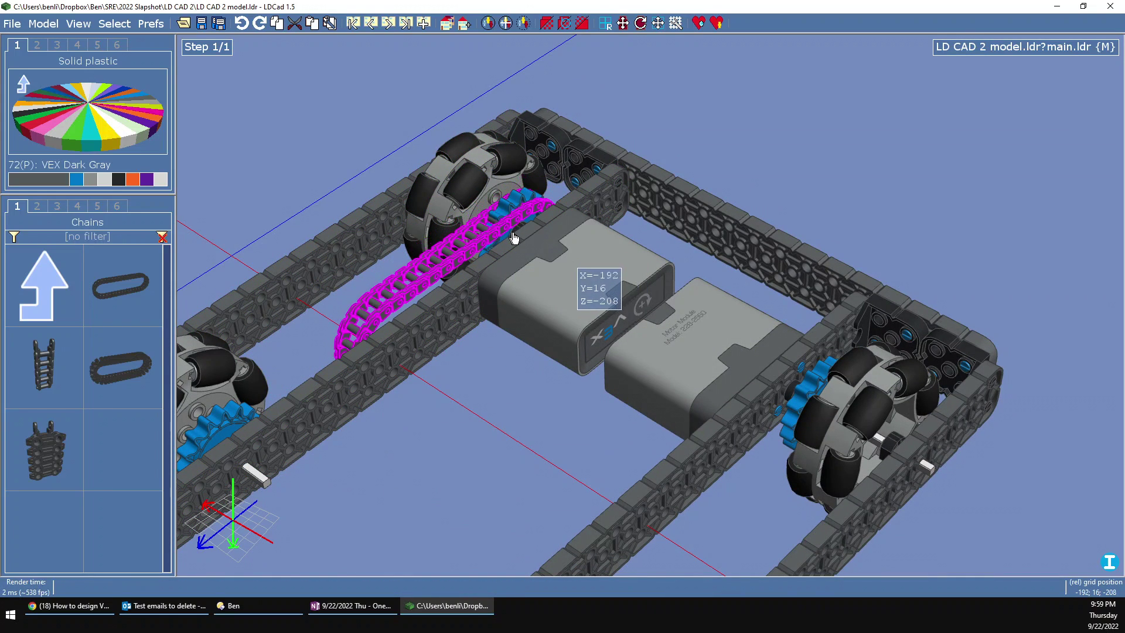
right_click_drag(485, 222, 490, 223)
left_click_drag(550, 251, 615, 257)
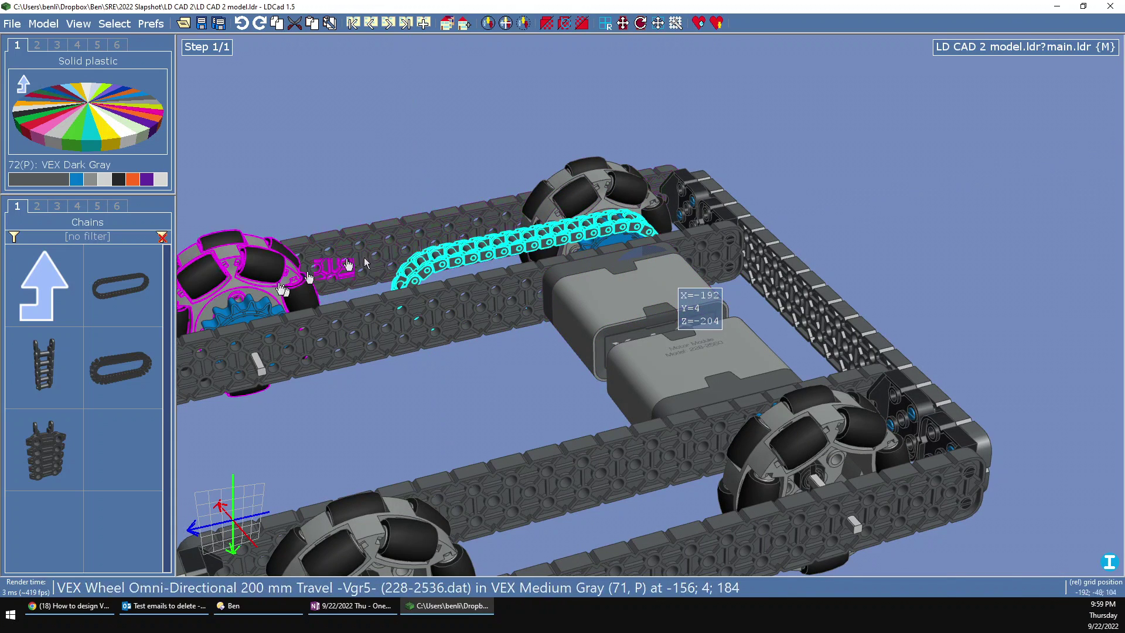
Enable nested editing of the main model and hide the first side's inner 2 x 20 beam to expose the chain path.
left_click(531, 239)
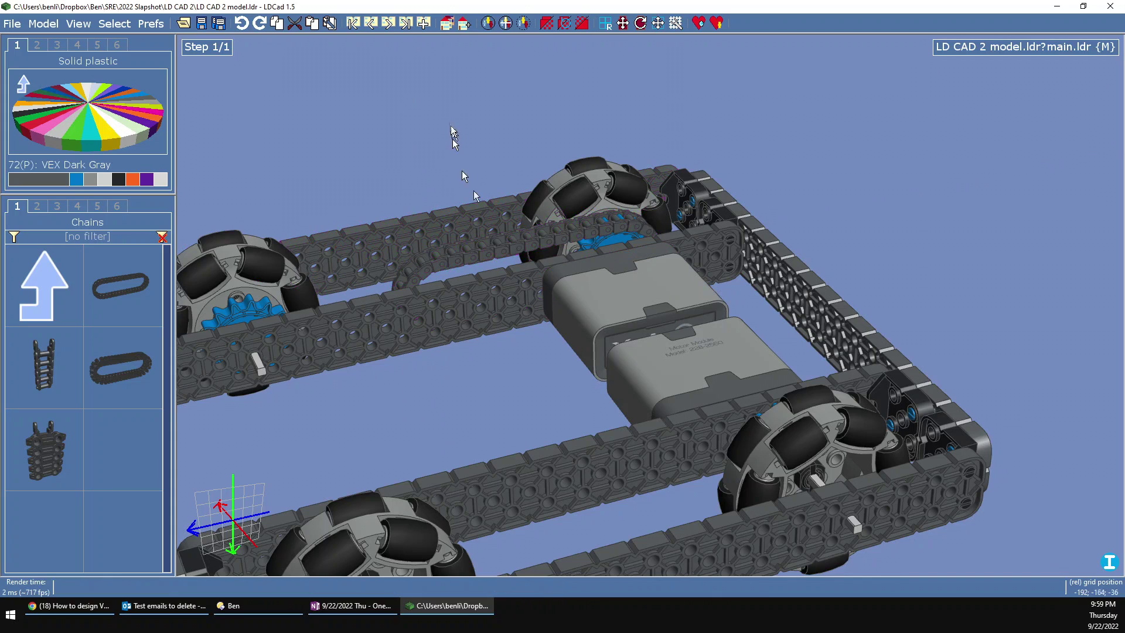
left_click(534, 240)
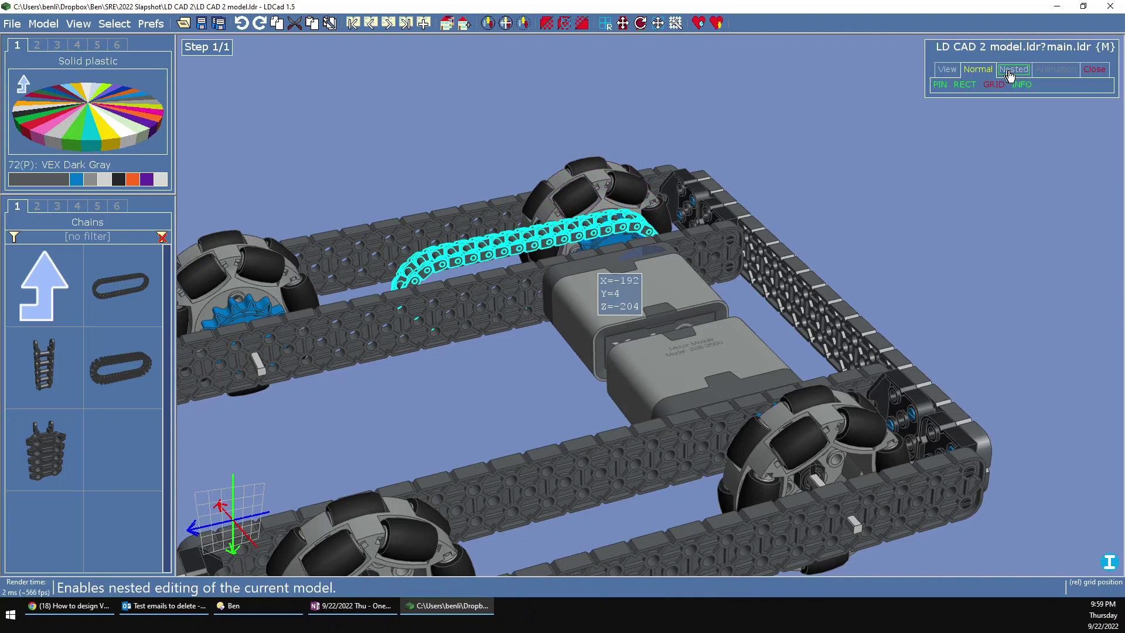
left_click(1013, 69)
scroll(434, 347, "up", 5)
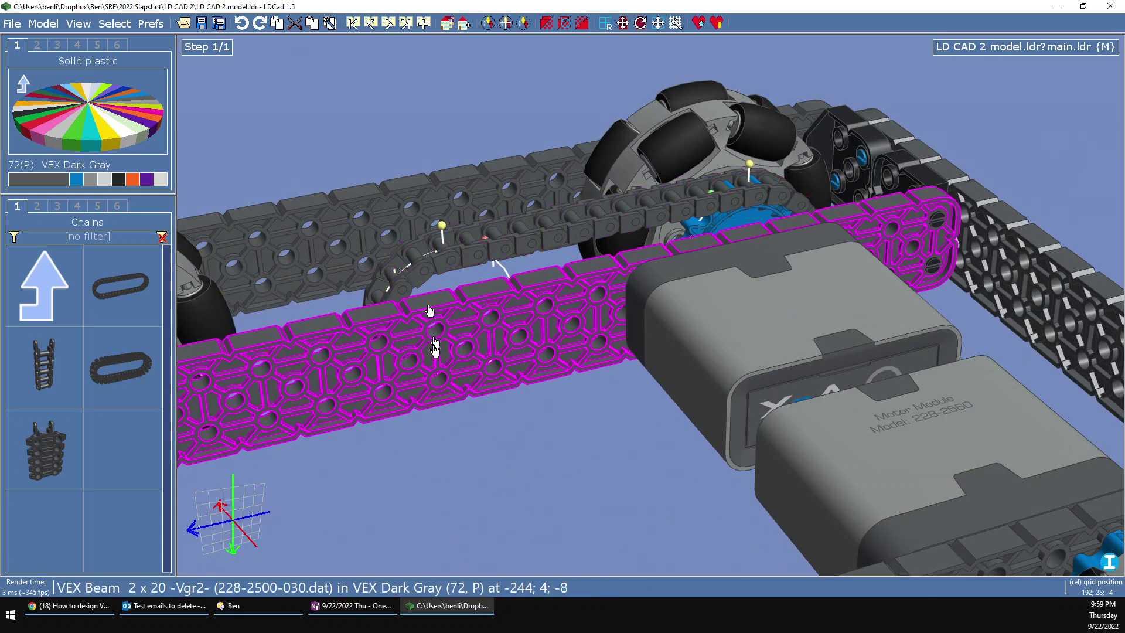
left_click(500, 398)
left_click(546, 25)
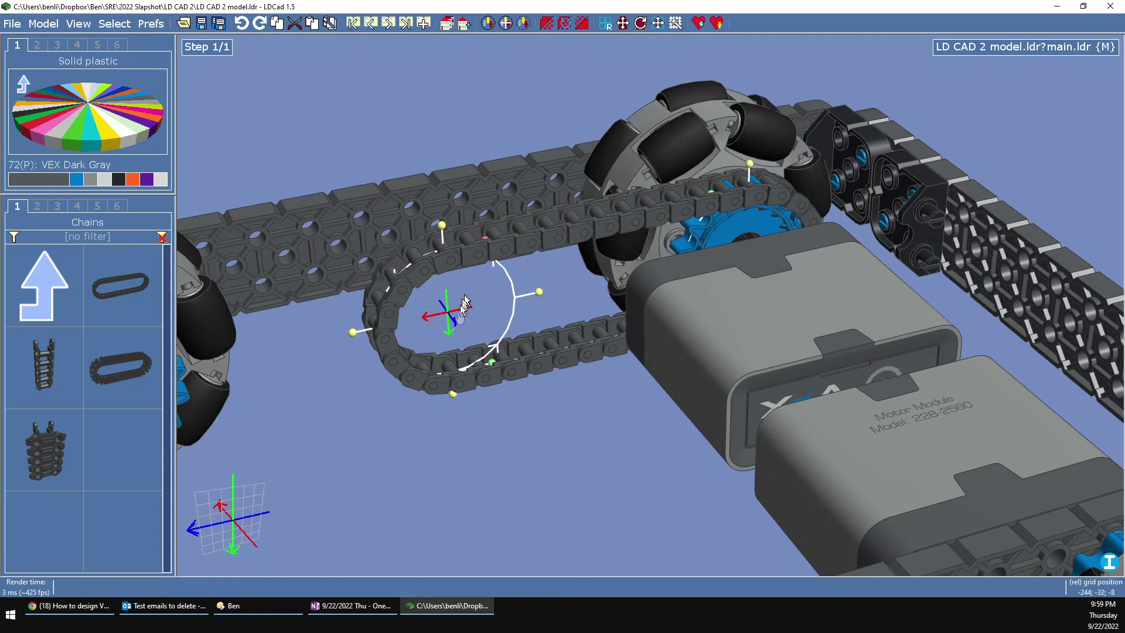
Stretch the chain by moving its free-end circle onto the first side's other sprocket at X=-200, Y=4, Z=184.
scroll(463, 305, "down", 4)
left_click_drag(449, 327, 264, 365)
left_click_drag(268, 313, 303, 323)
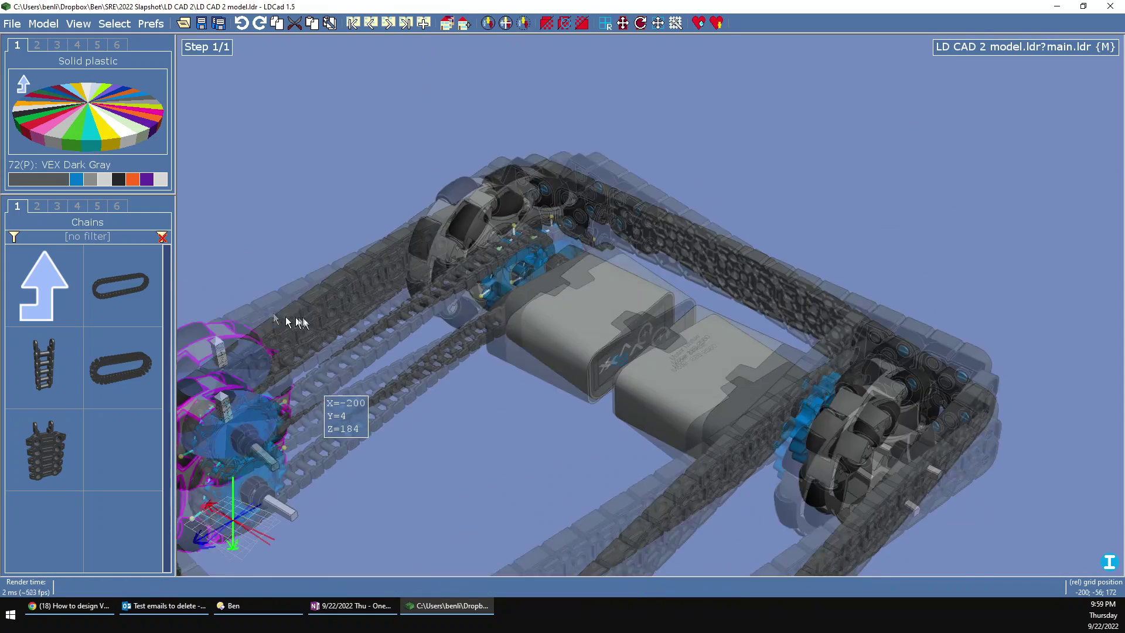
Shift the chain's far-end circle sideways to X=-208 toward the sprocket's plane.
right_click_drag(286, 323, 325, 346)
scroll(325, 345, "down", 3)
scroll(376, 498, "up", 5)
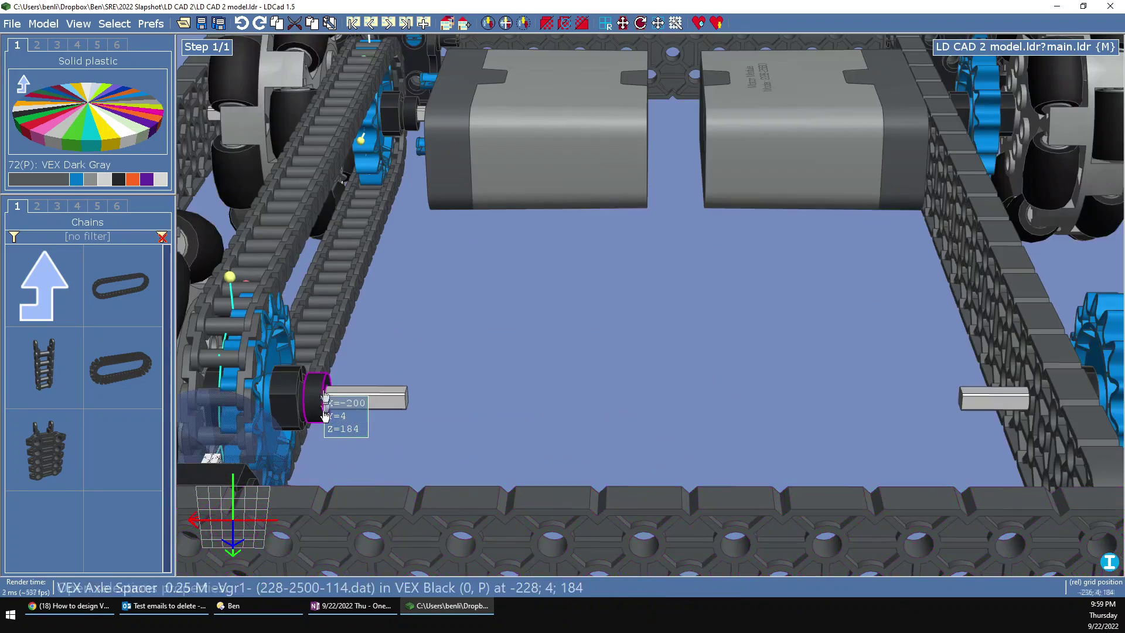
scroll(291, 372, "down", 5)
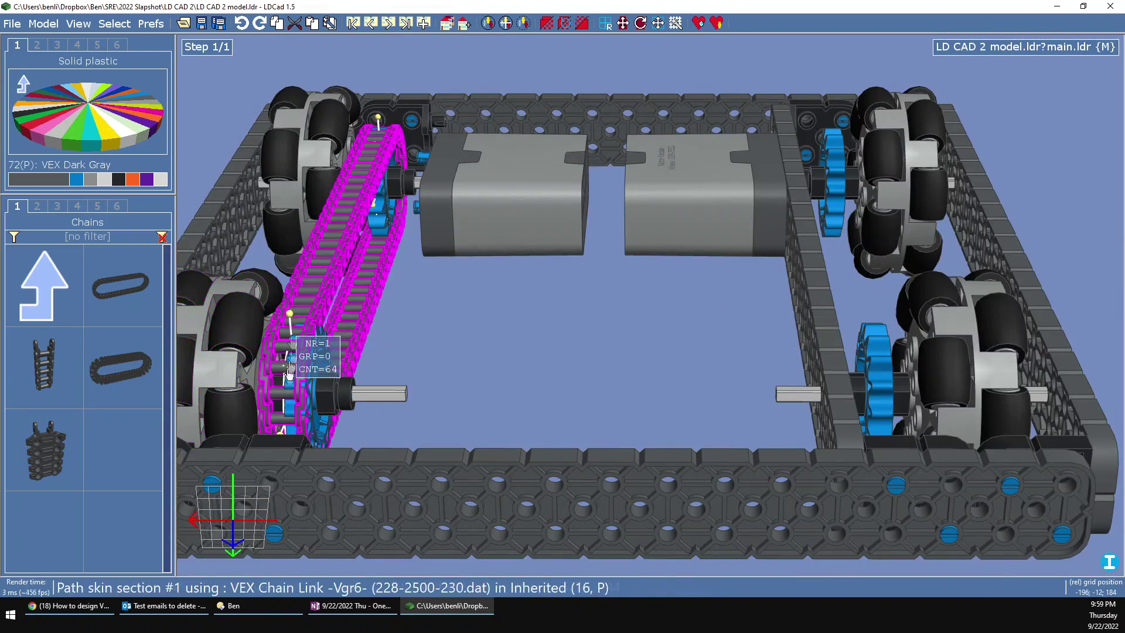
key("Right")
key("Right")
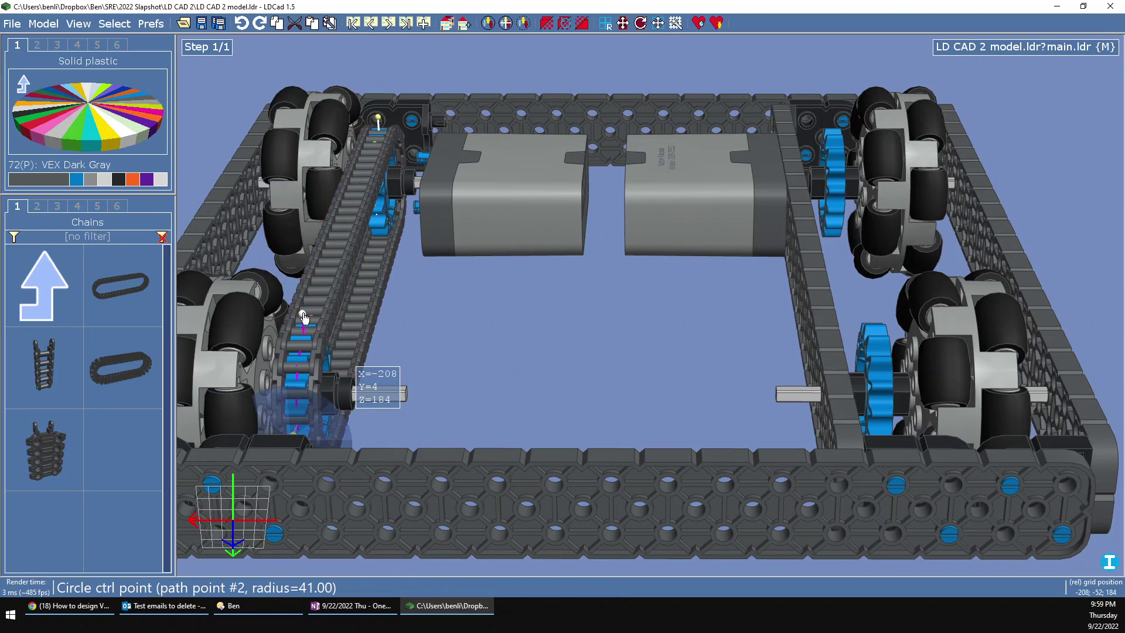
Try to enlarge the chain's circle radius at the far sprocket, and undo that change.
left_click_drag(284, 195, 284, 193)
scroll(409, 325, "down", 5)
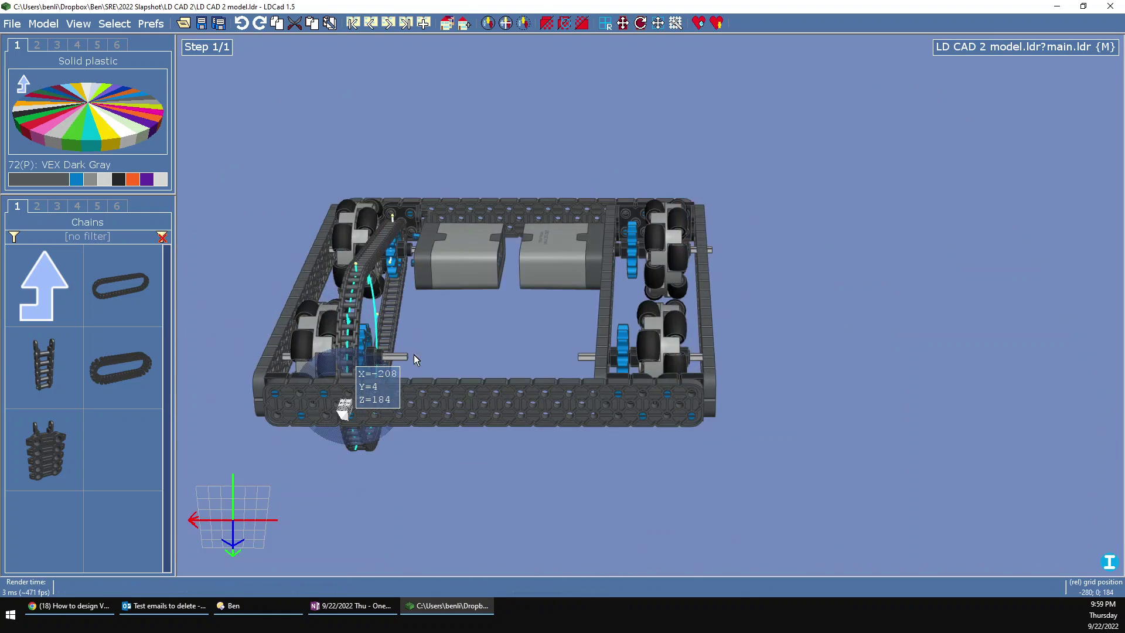
left_click_drag(414, 353, 300, 350)
right_click_drag(300, 350, 316, 349)
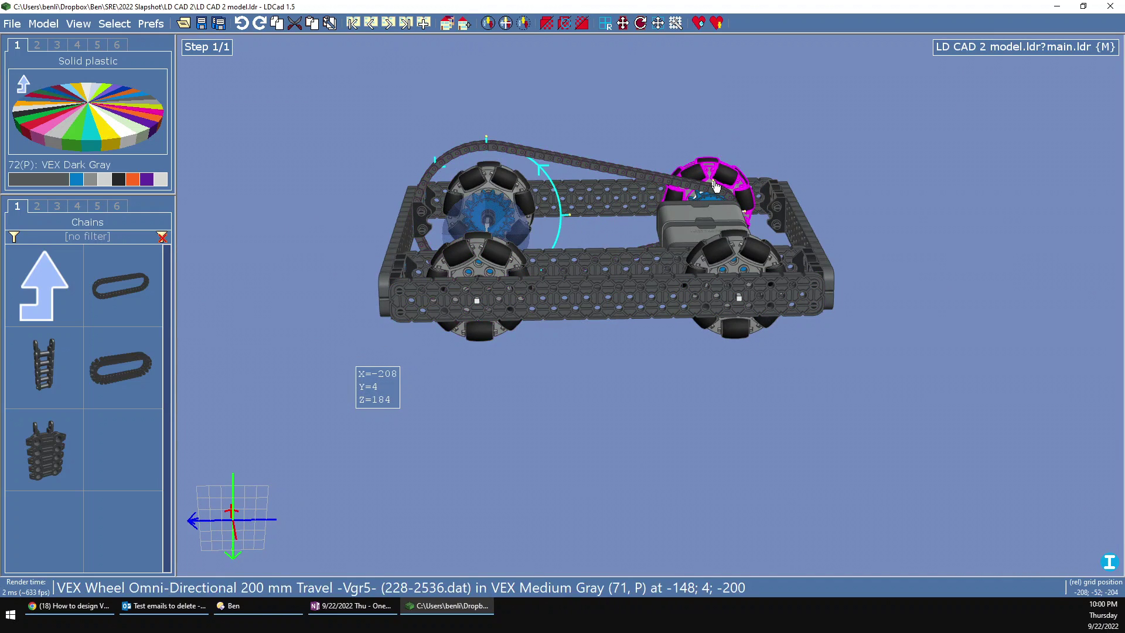
key("ctrl+z")
In normal editing mode, duplicate the chain and move the copy to the opposite side's sprockets at X=-568, Y=4, Z=-204.
scroll(463, 187, "down", 3)
scroll(533, 161, "up", 8)
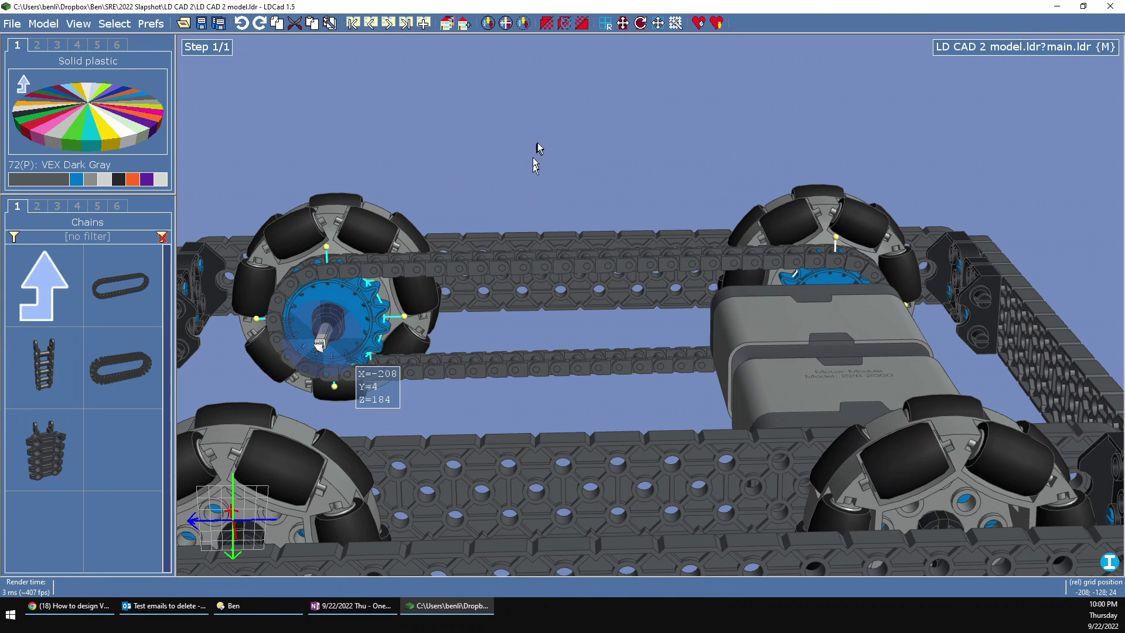
mouse_move(1032, 42)
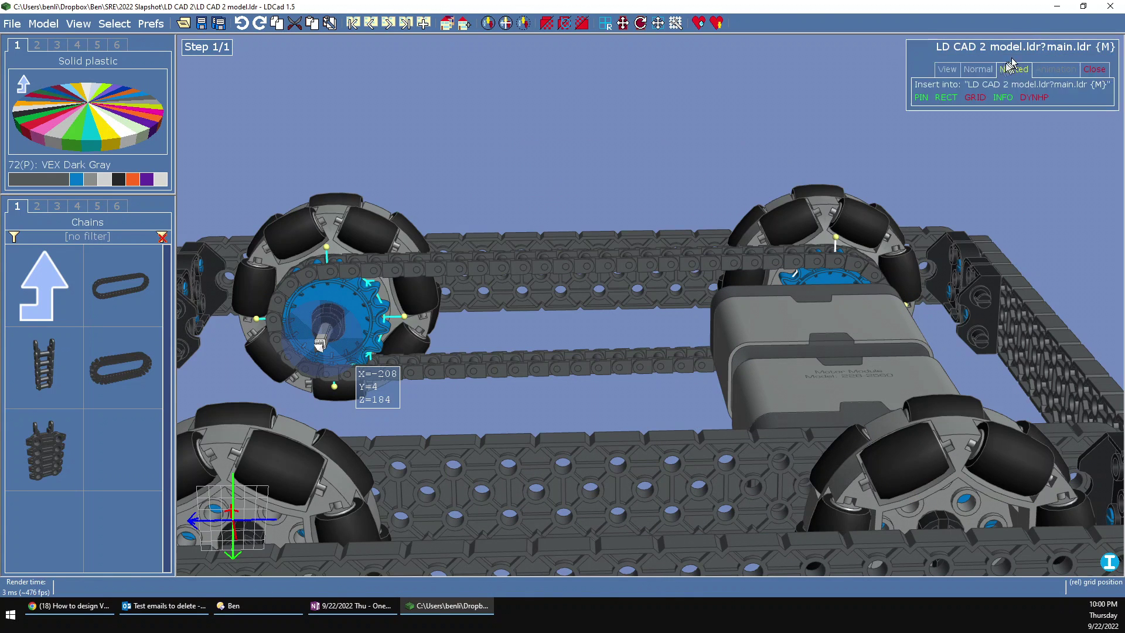
left_click(977, 71)
left_click(519, 264)
scroll(582, 161, "down", 5)
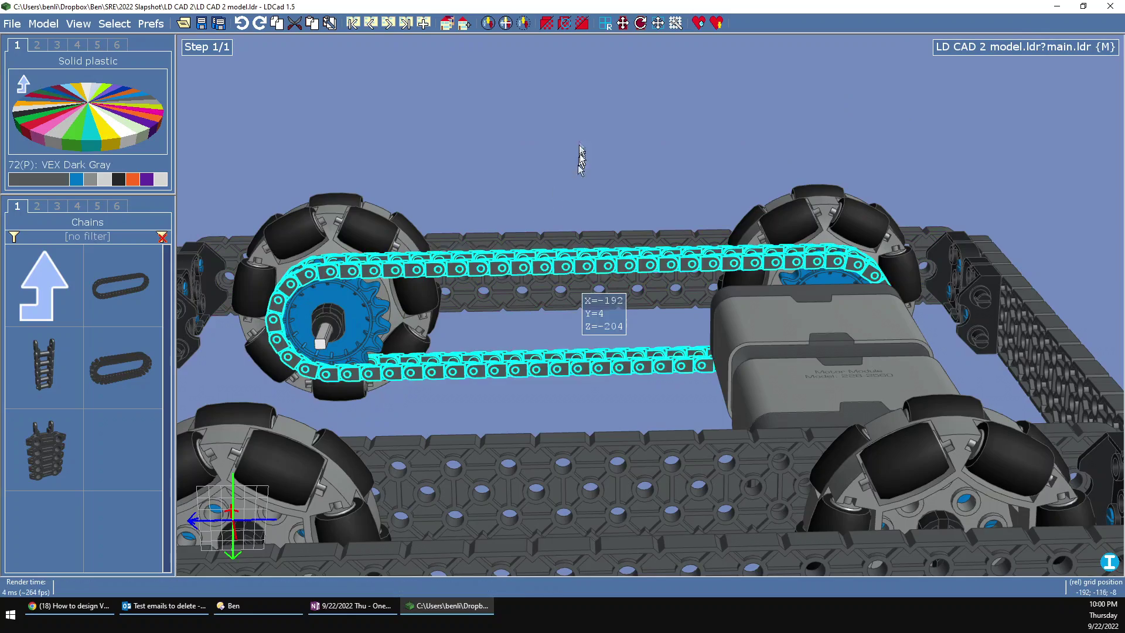
right_click_drag(382, 149, 381, 196)
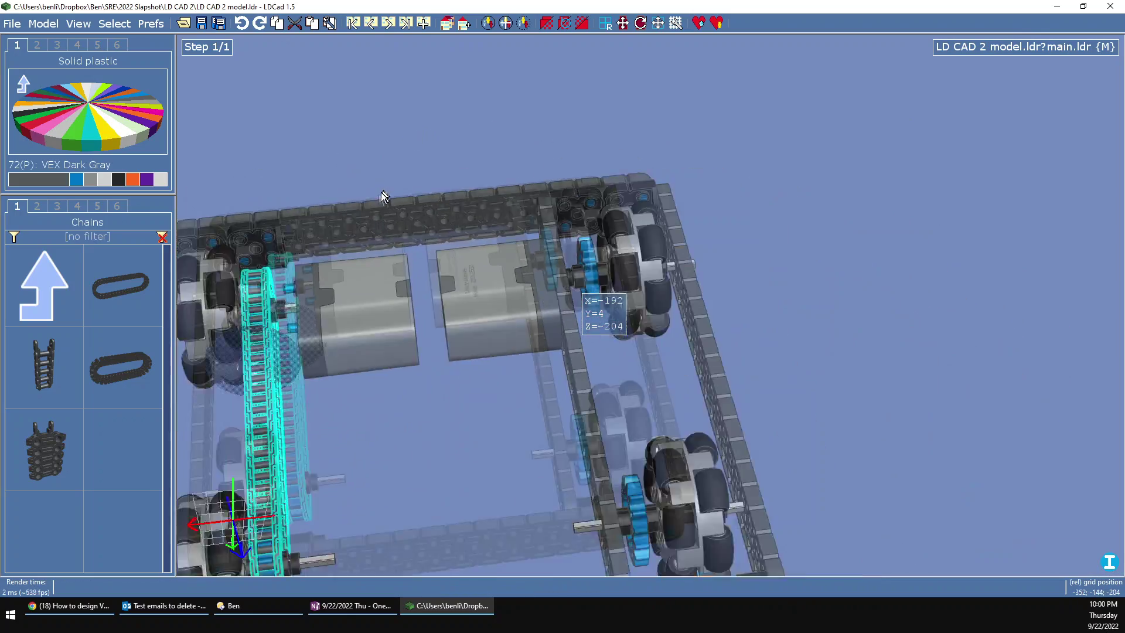
scroll(381, 196, "down", 2)
left_click_drag(296, 335, 516, 250)
left_click_drag(515, 251, 517, 249)
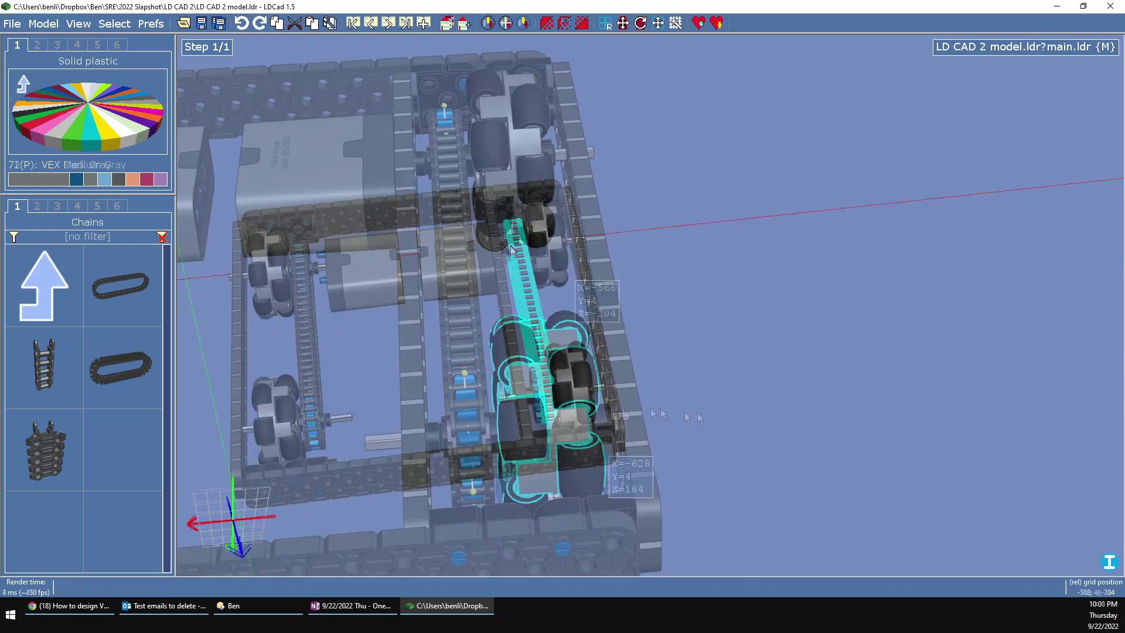
Shift the first side's omni wheel away from the motors, with its sprocket and axle spacer, outward so the wheel sits at X=-148.
right_click_drag(696, 417, 582, 417)
scroll(581, 417, "down", 3)
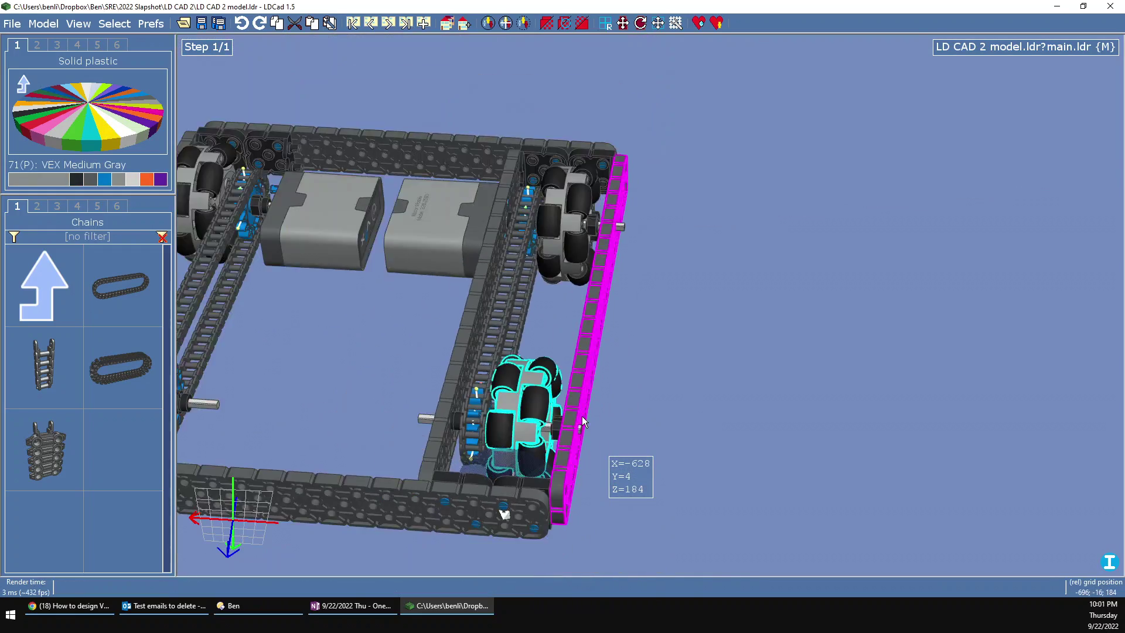
scroll(582, 416, "down", 3)
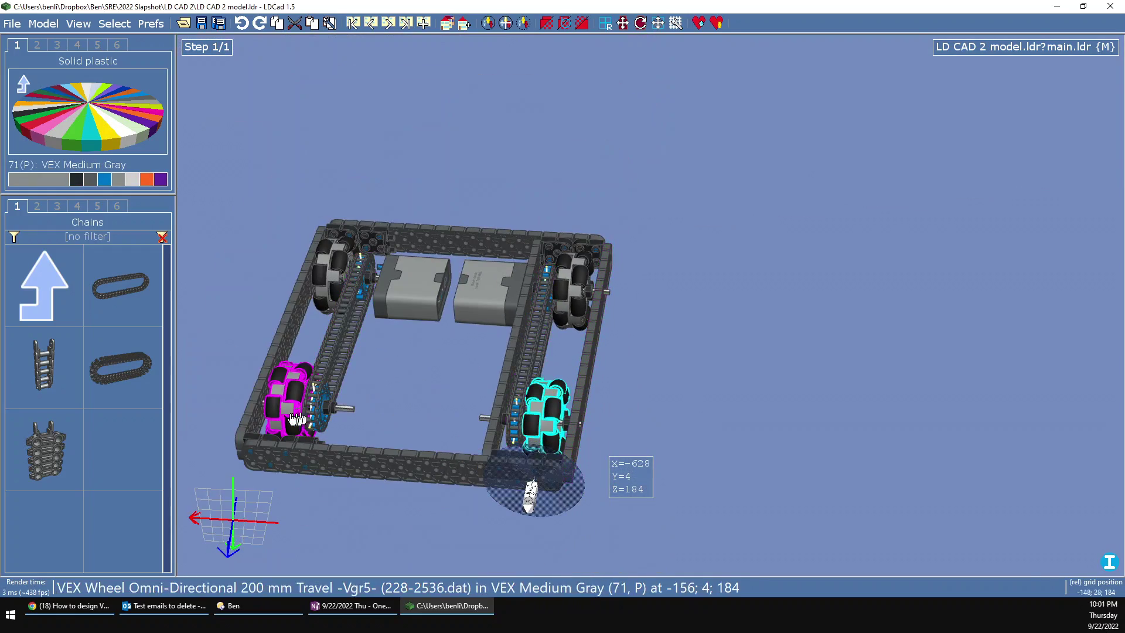
scroll(328, 404, "up", 6)
right_click_drag(328, 404, 381, 389)
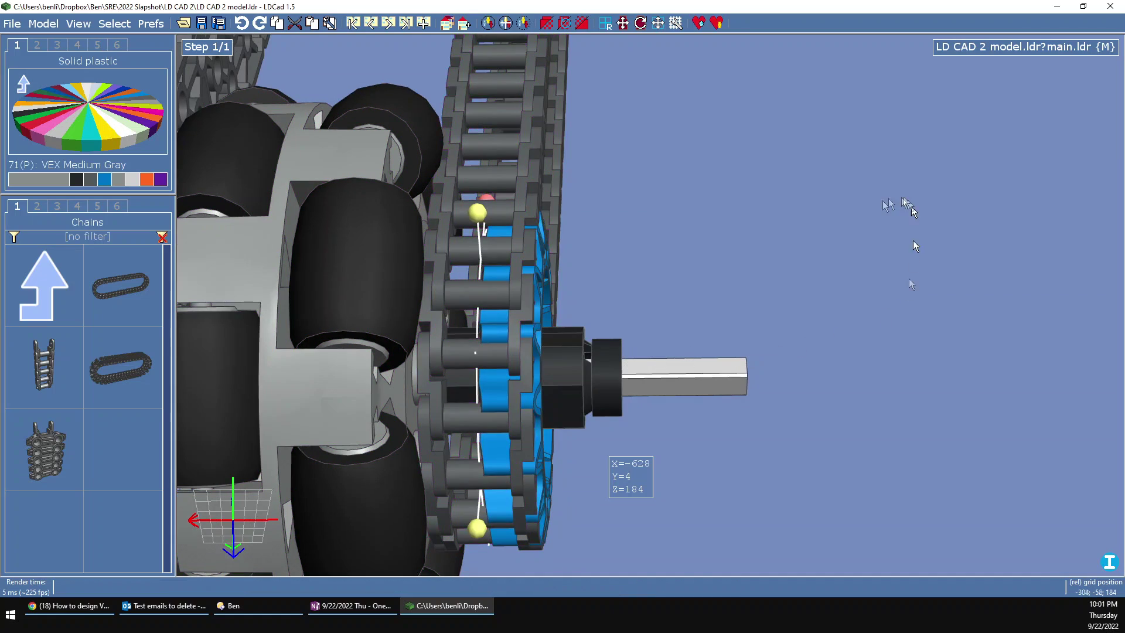
scroll(508, 316, "down", 6)
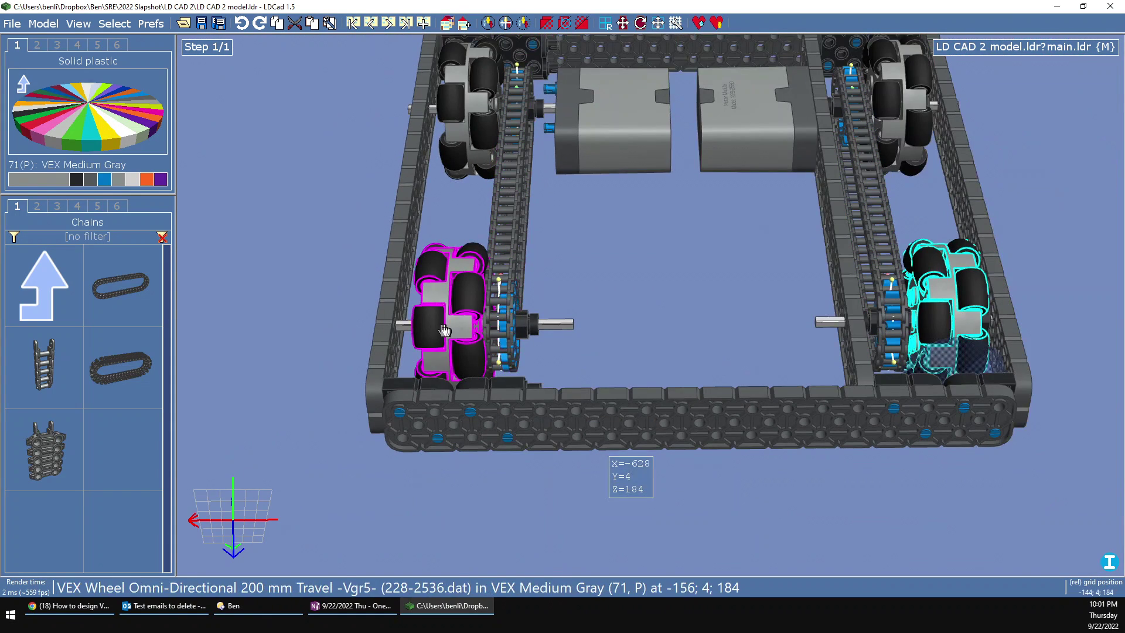
left_click(453, 320)
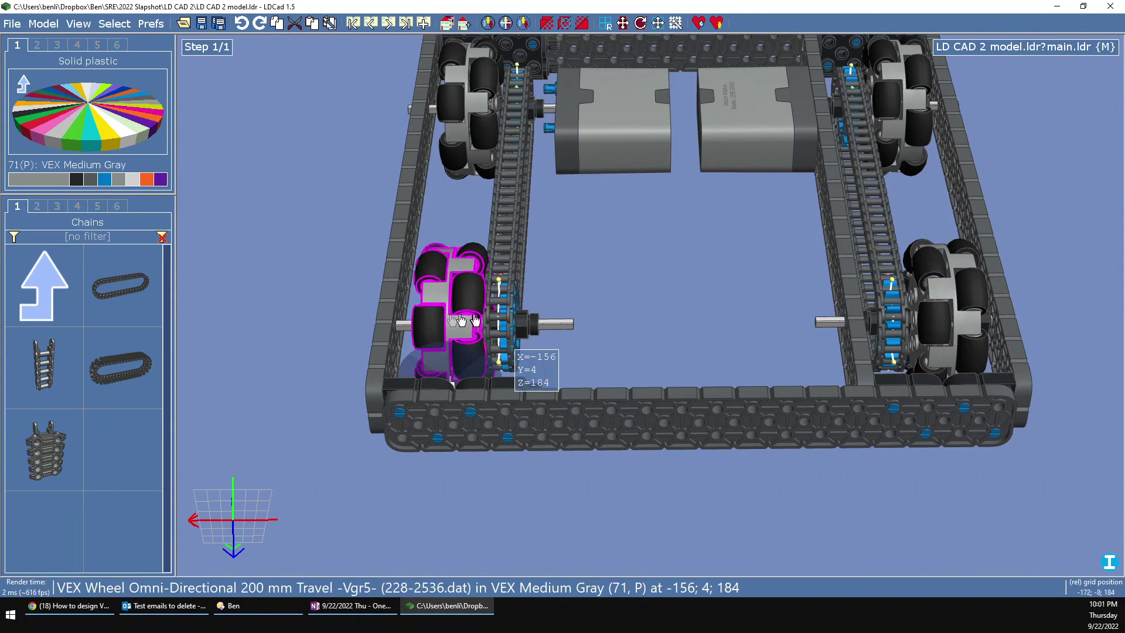
left_click(505, 327, "ctrl")
left_click(534, 325, "ctrl")
scroll(609, 269, "down", 3)
scroll(647, 251, "up", 2)
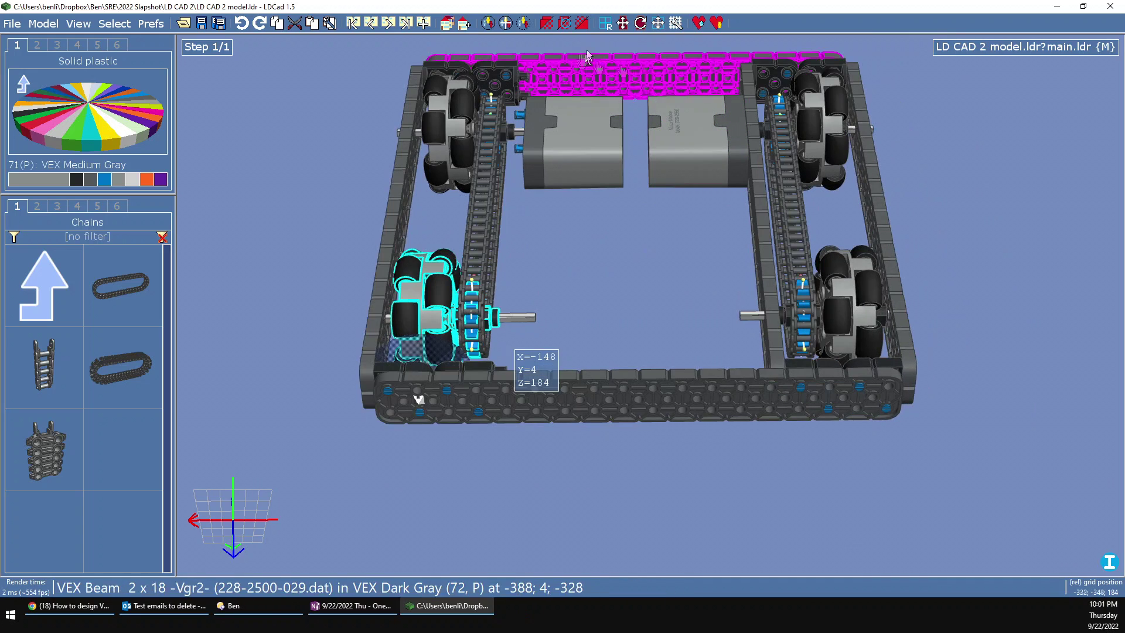
Unhide the first side's inner beam and return the main model to normal editing.
left_click(582, 28)
mouse_move(1031, 47)
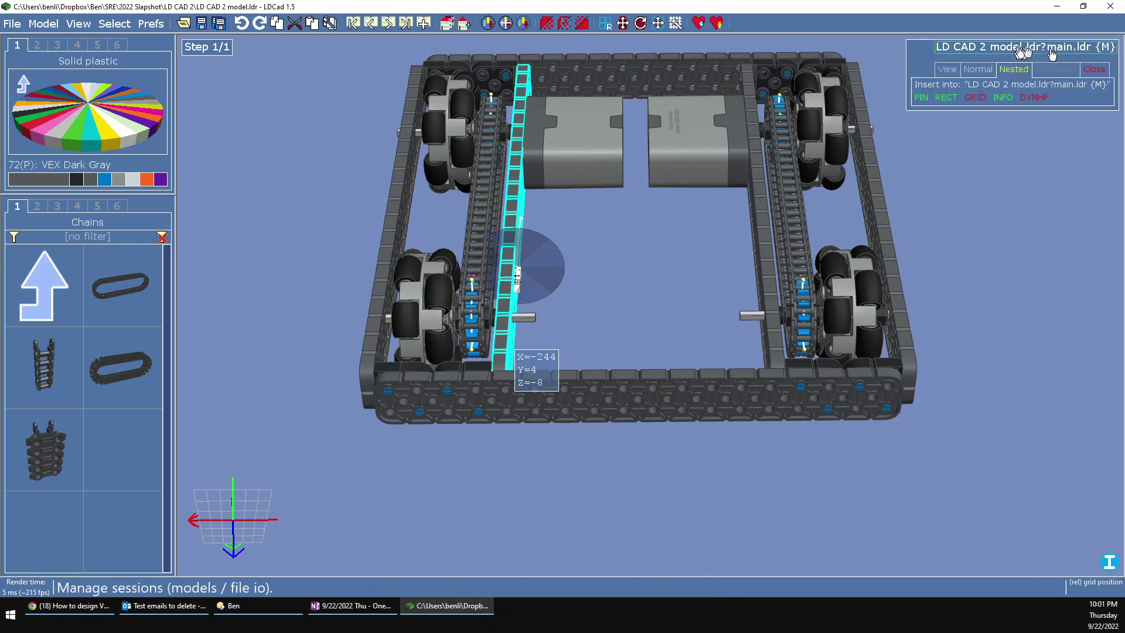
left_click(977, 70)
left_click_drag(933, 278, 852, 307)
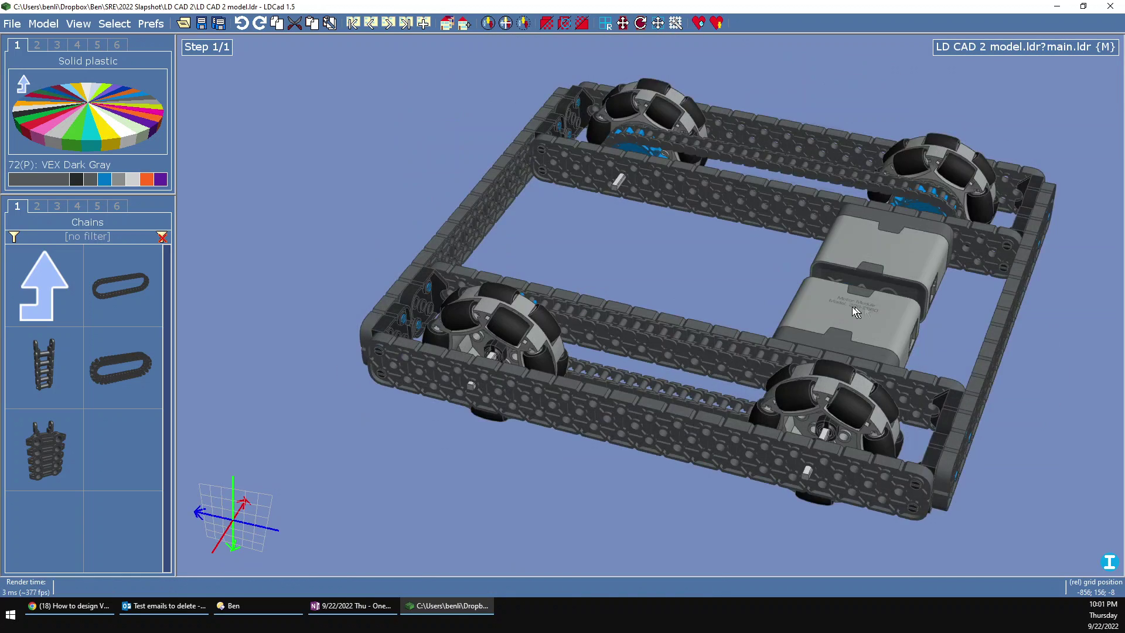
scroll(849, 305, "down", 3)
scroll(806, 280, "up", 1)
scroll(799, 280, "up", 2)
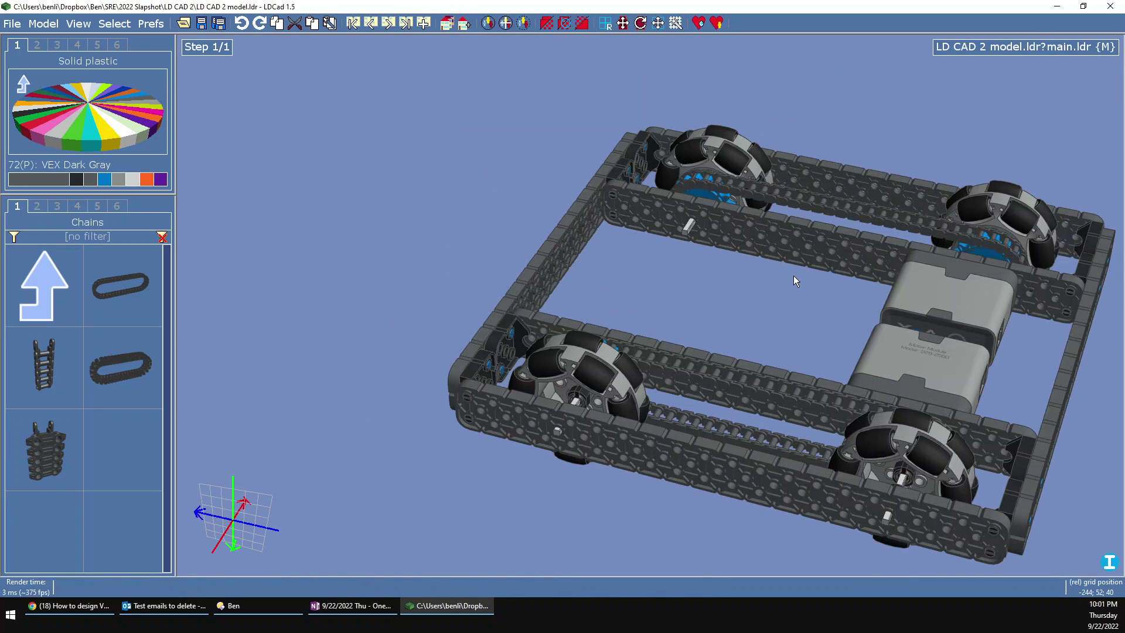
scroll(675, 302, "down", 2)
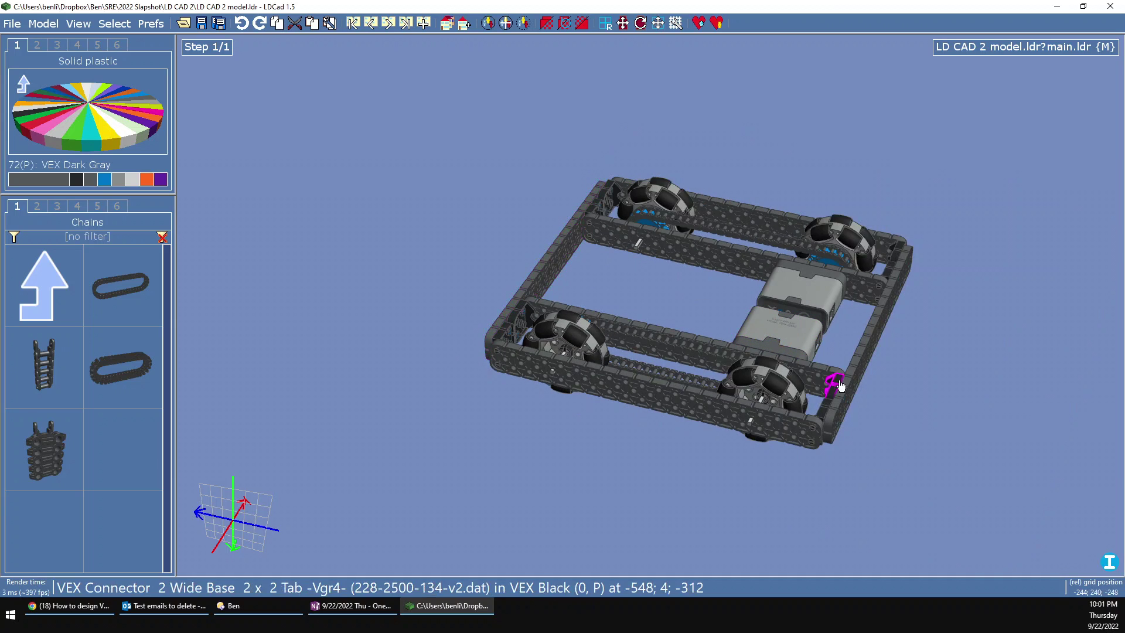